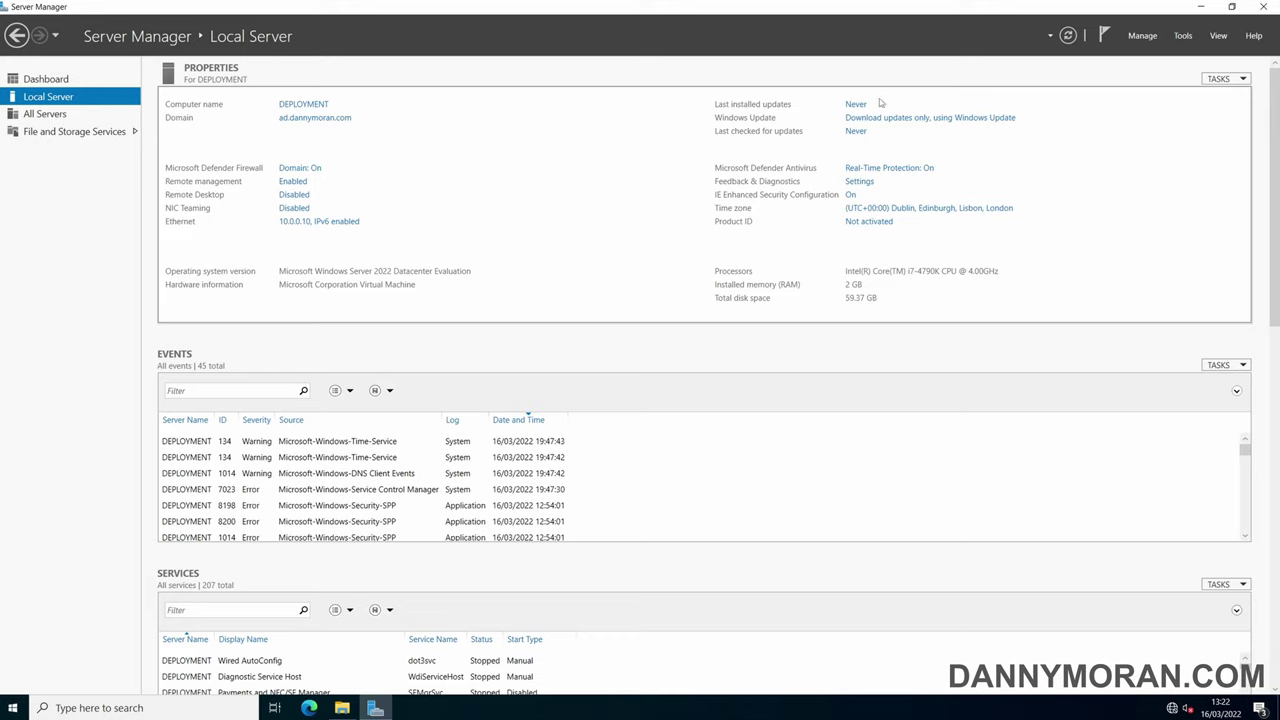
- Open the Manage menu on Server Manager's Local Server page for DEPLOYMENT
left_click(1143, 36)
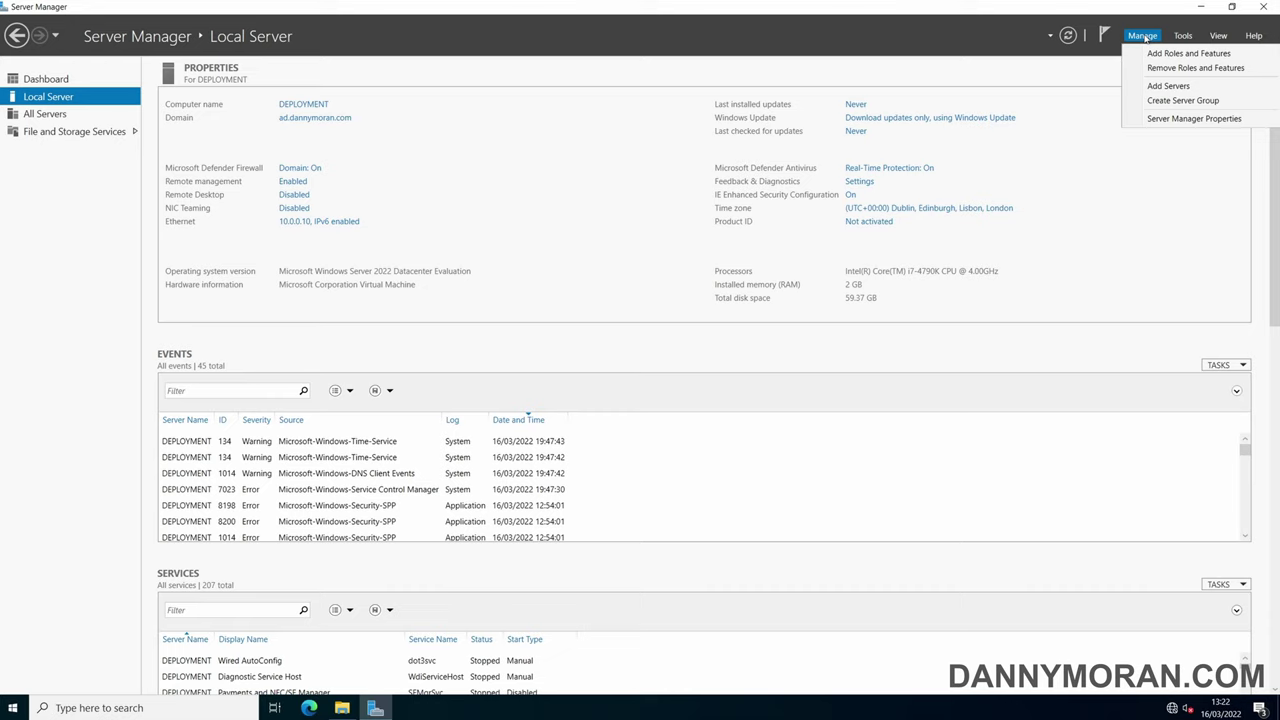
- Start the Add Roles and Features Wizard as a role-based installation targeting DEPLOYMENT
left_click(1186, 53)
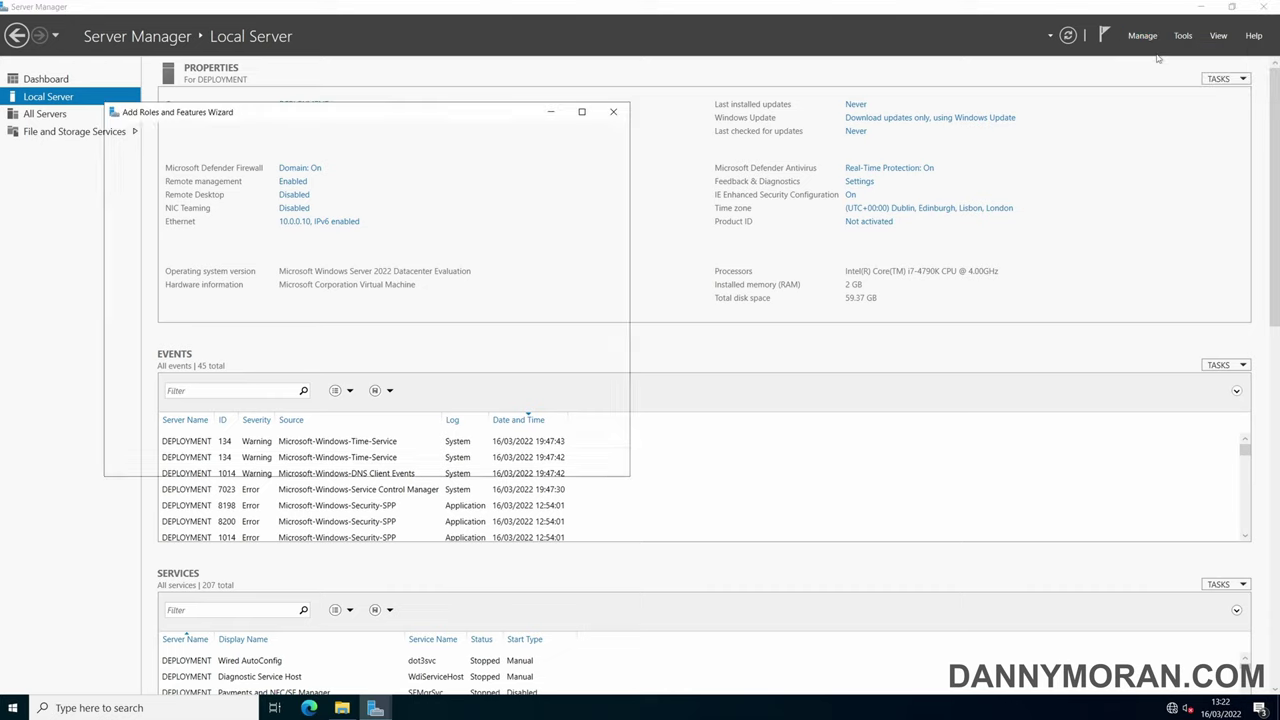
left_click(464, 466)
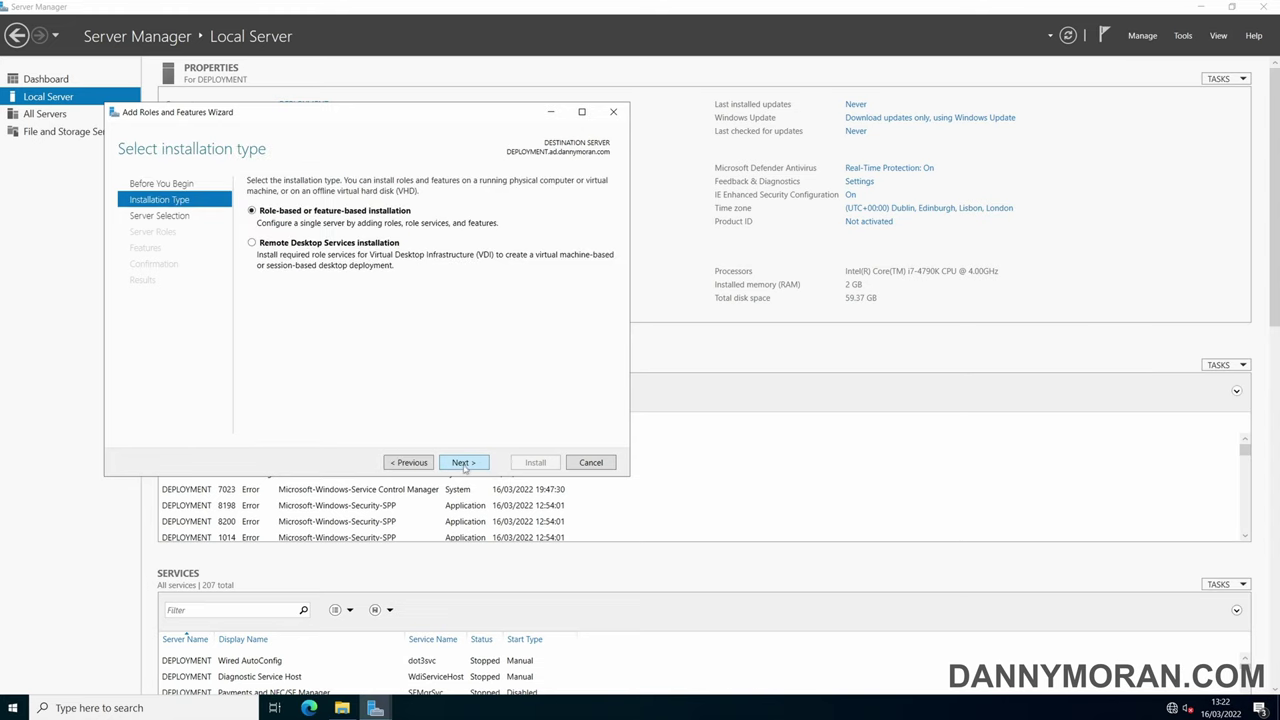
left_click(465, 467)
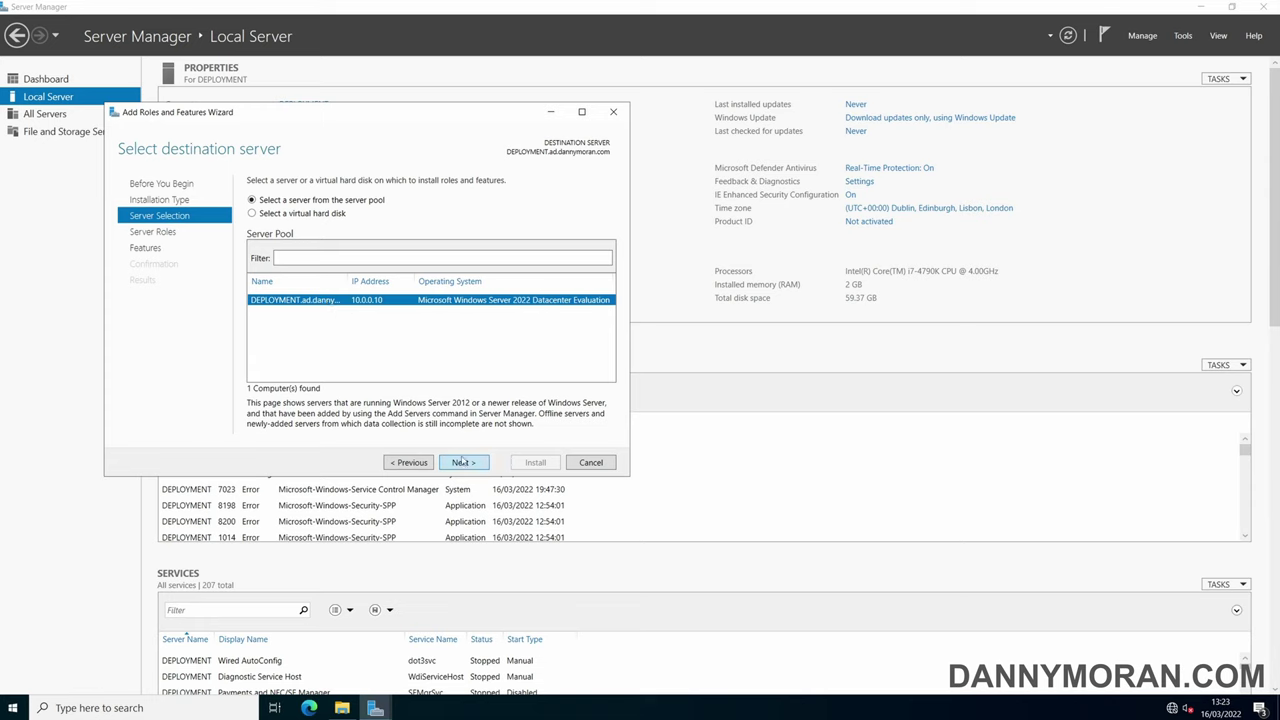
left_click(463, 463)
left_click(459, 428)
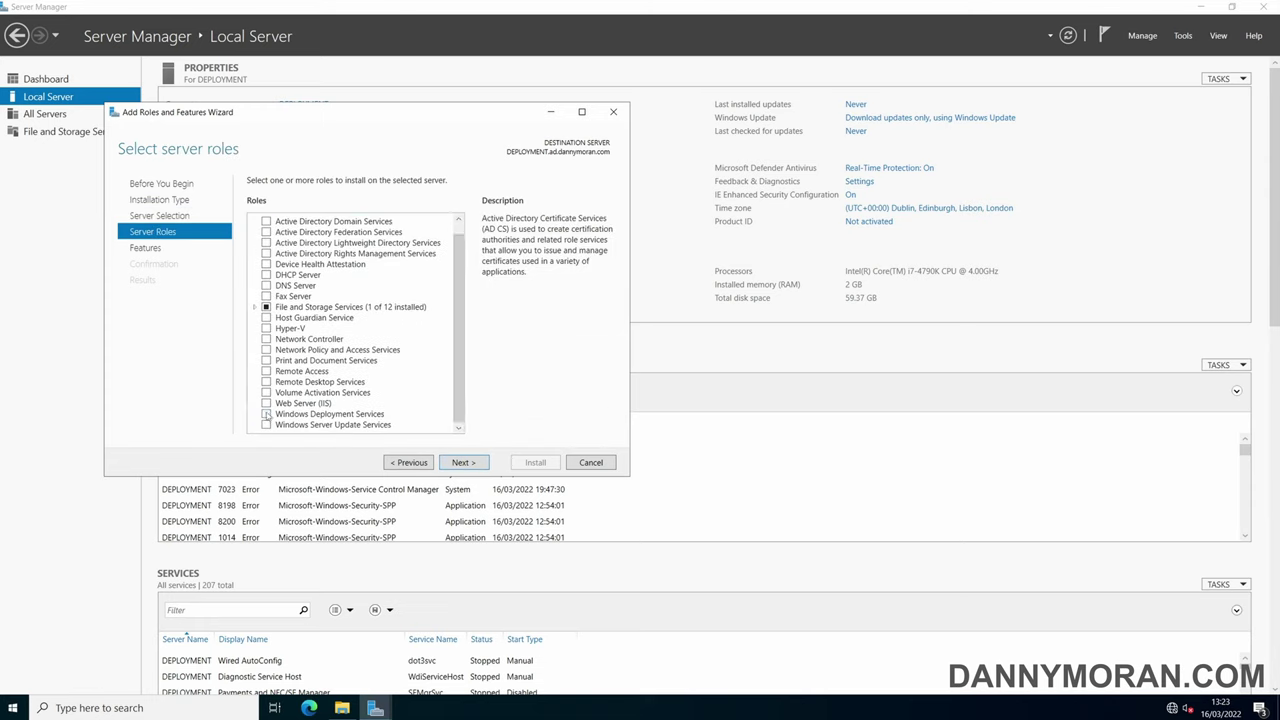
- Add Windows Deployment Services with its management tools and both role services, then install it
left_click(266, 414)
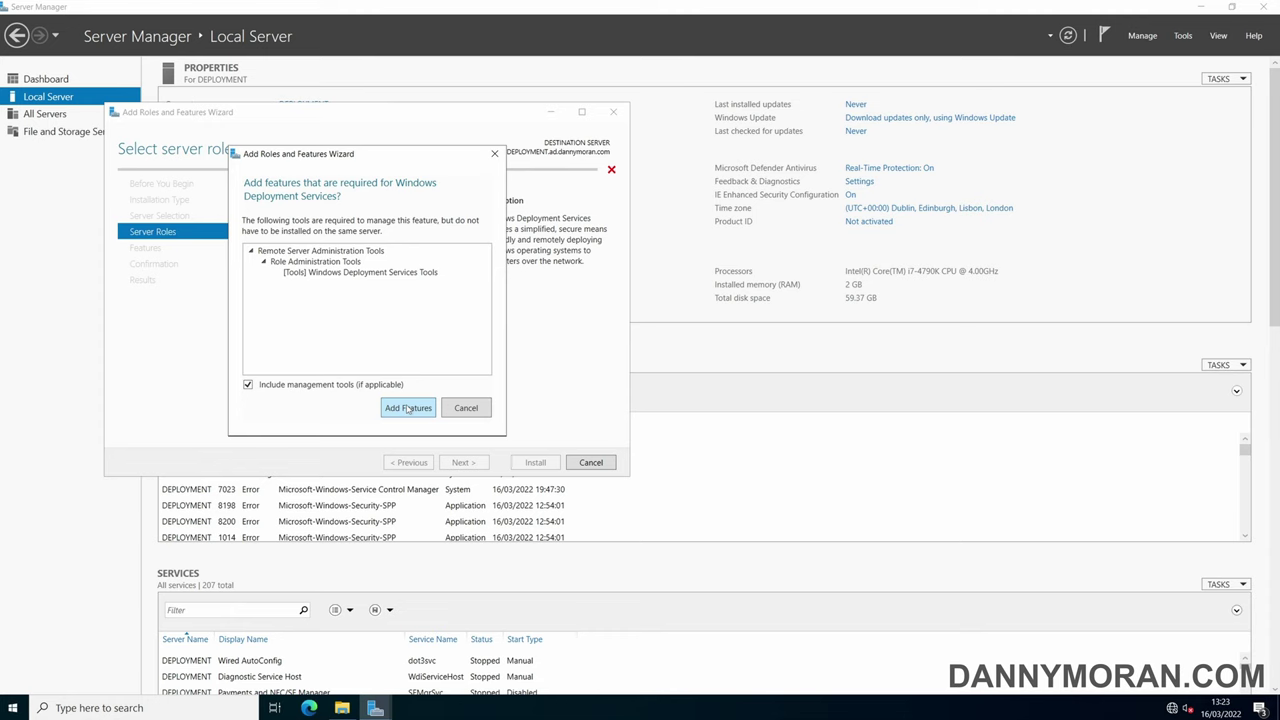
left_click(407, 408)
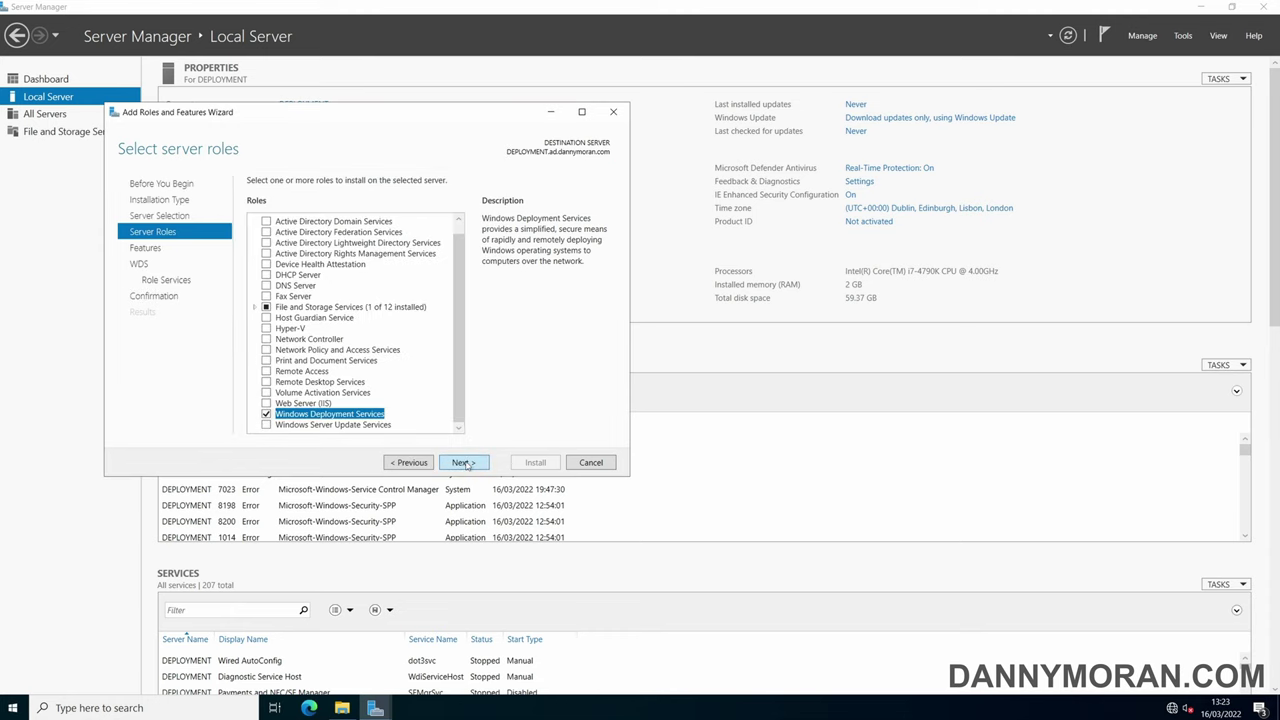
left_click(465, 463)
left_click(465, 463)
left_click(464, 463)
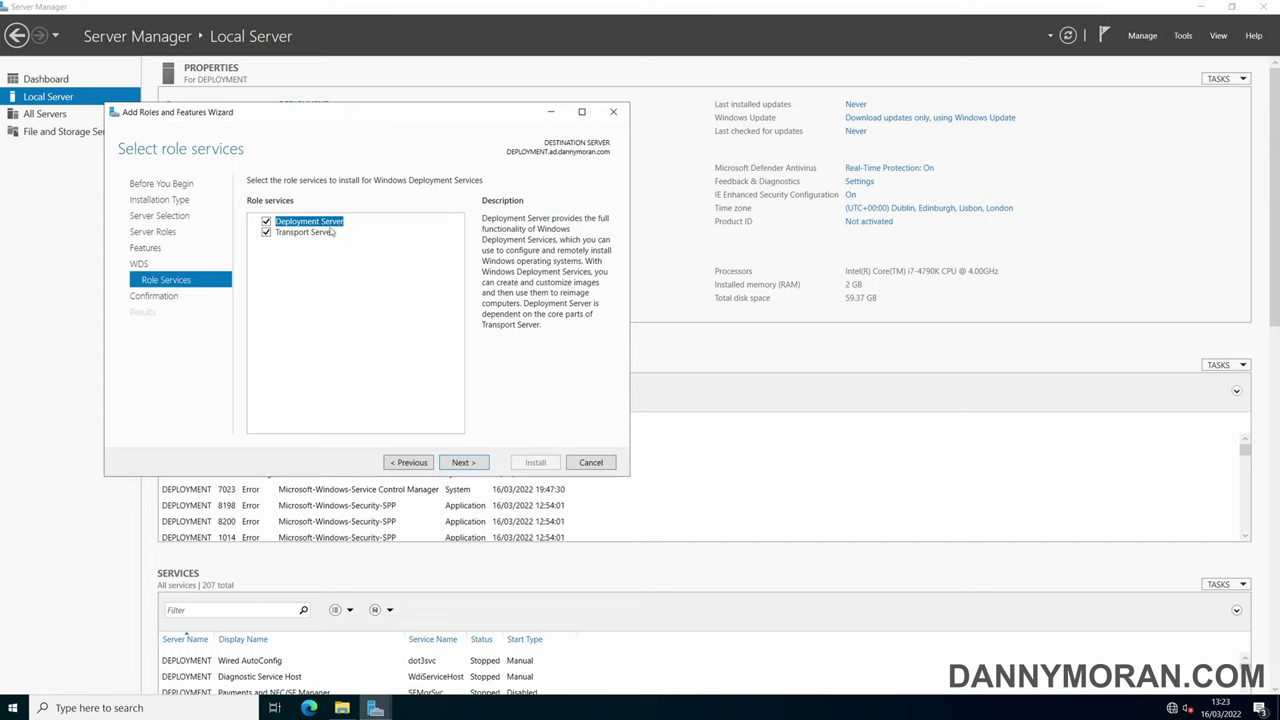
left_click(473, 464)
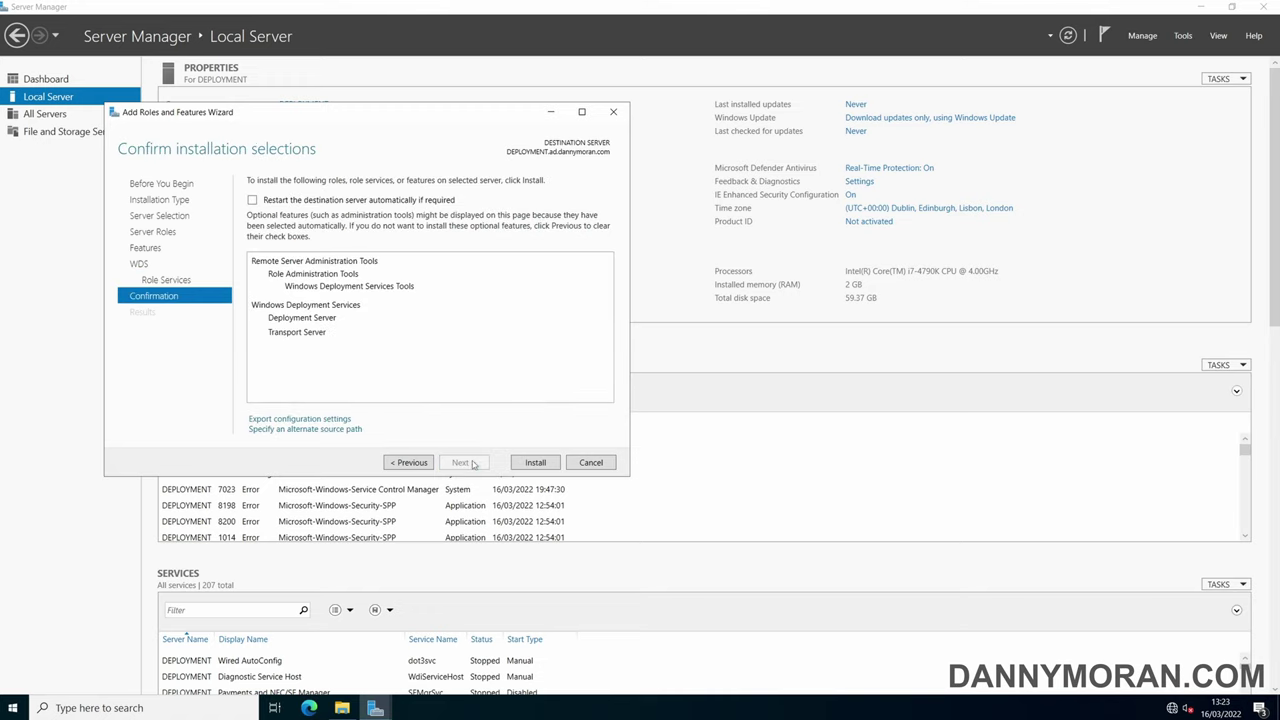
left_click(536, 462)
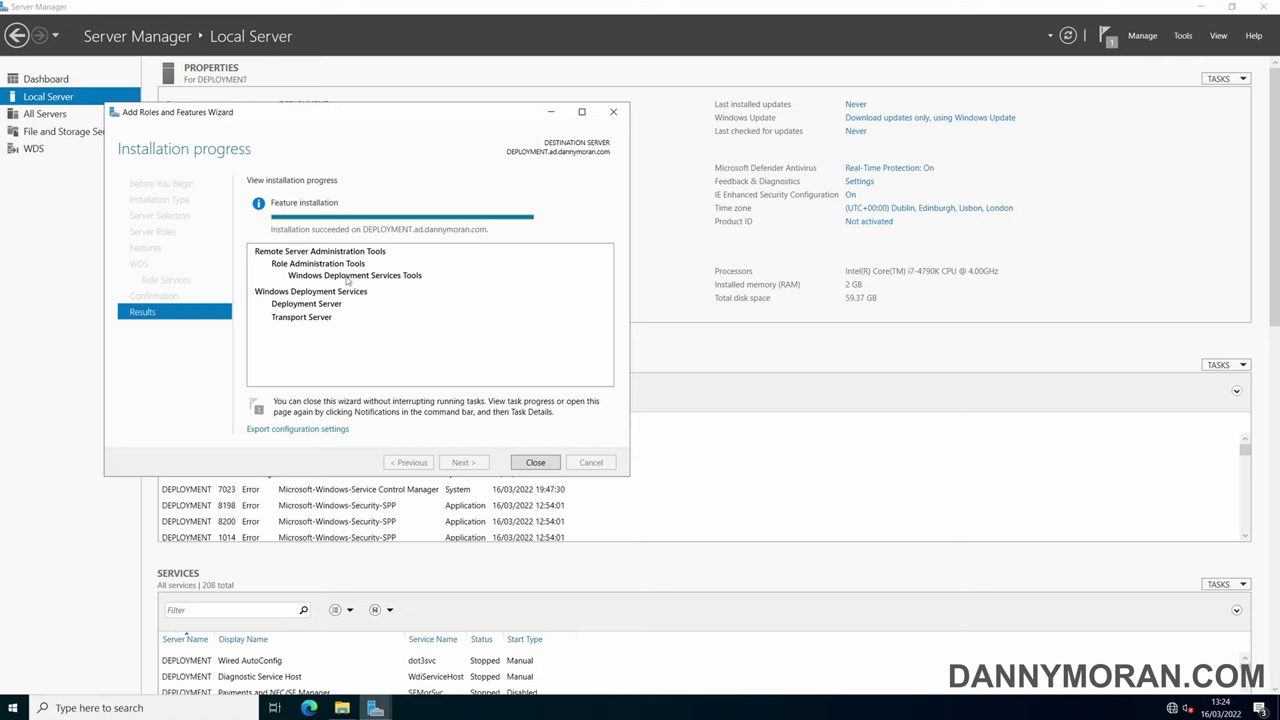
- Close the installation wizard and launch the Windows Deployment Services console
left_click(535, 462)
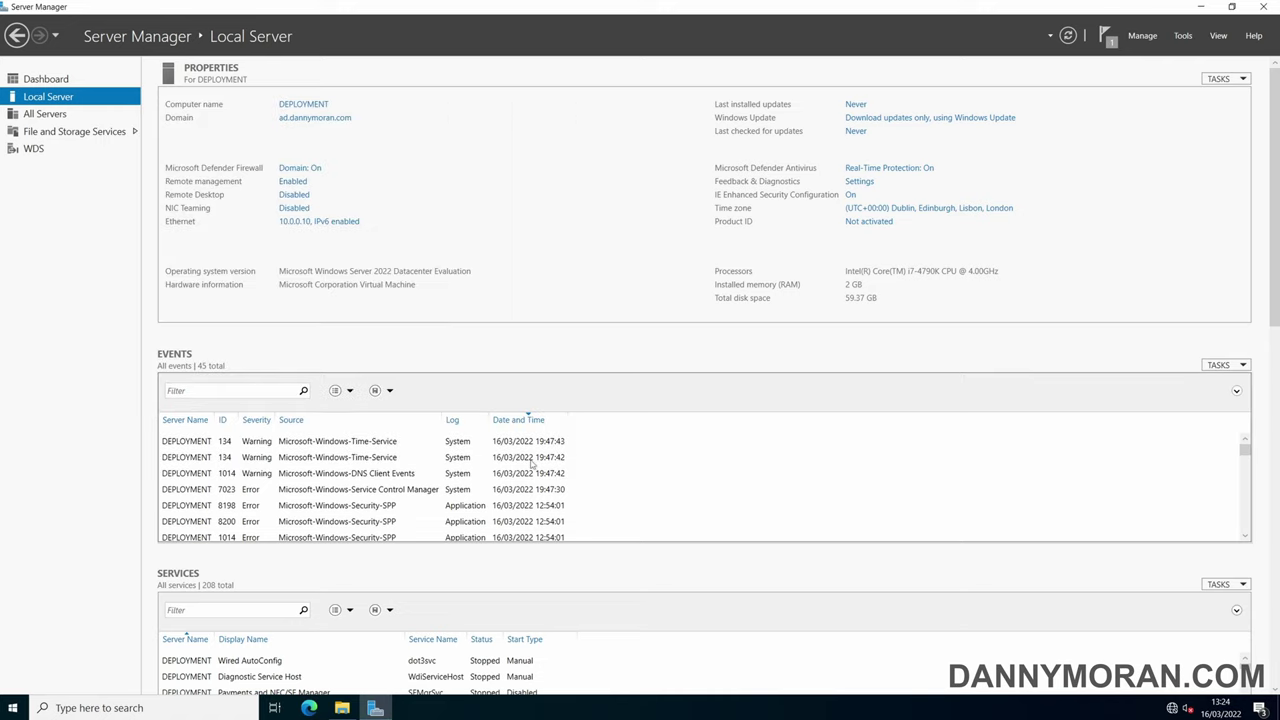
left_click(1183, 36)
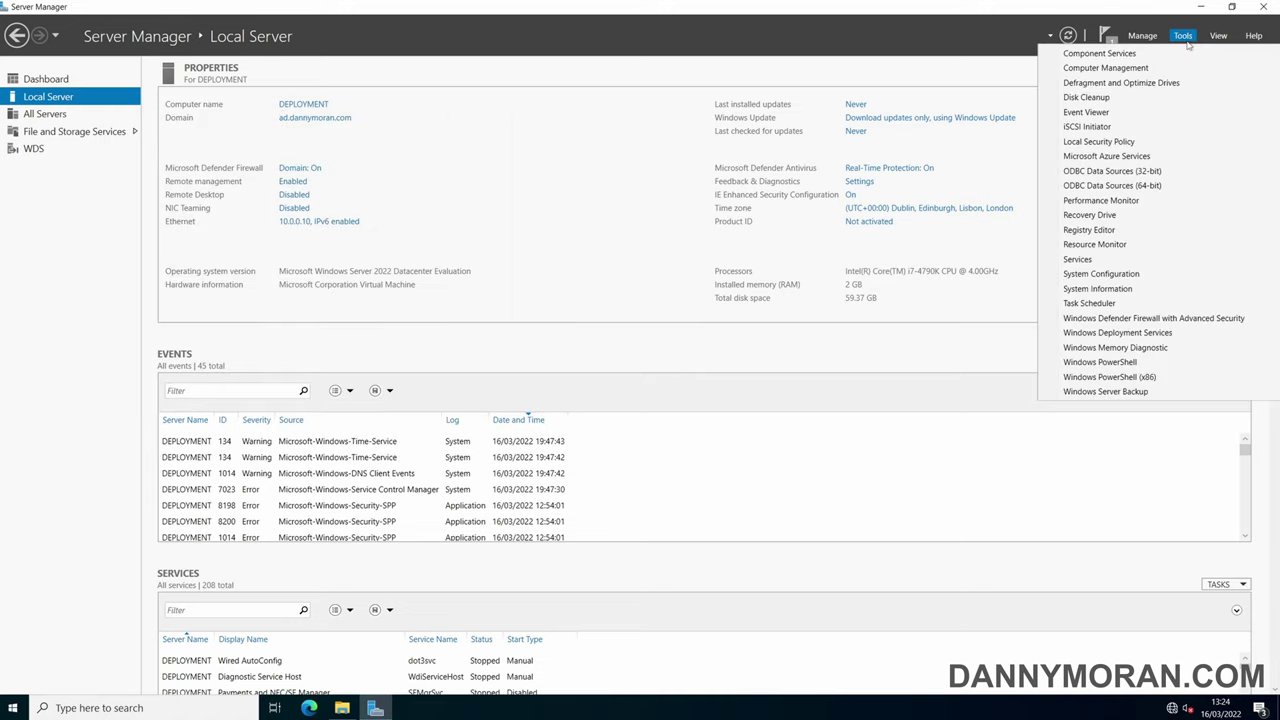
left_click(1145, 334)
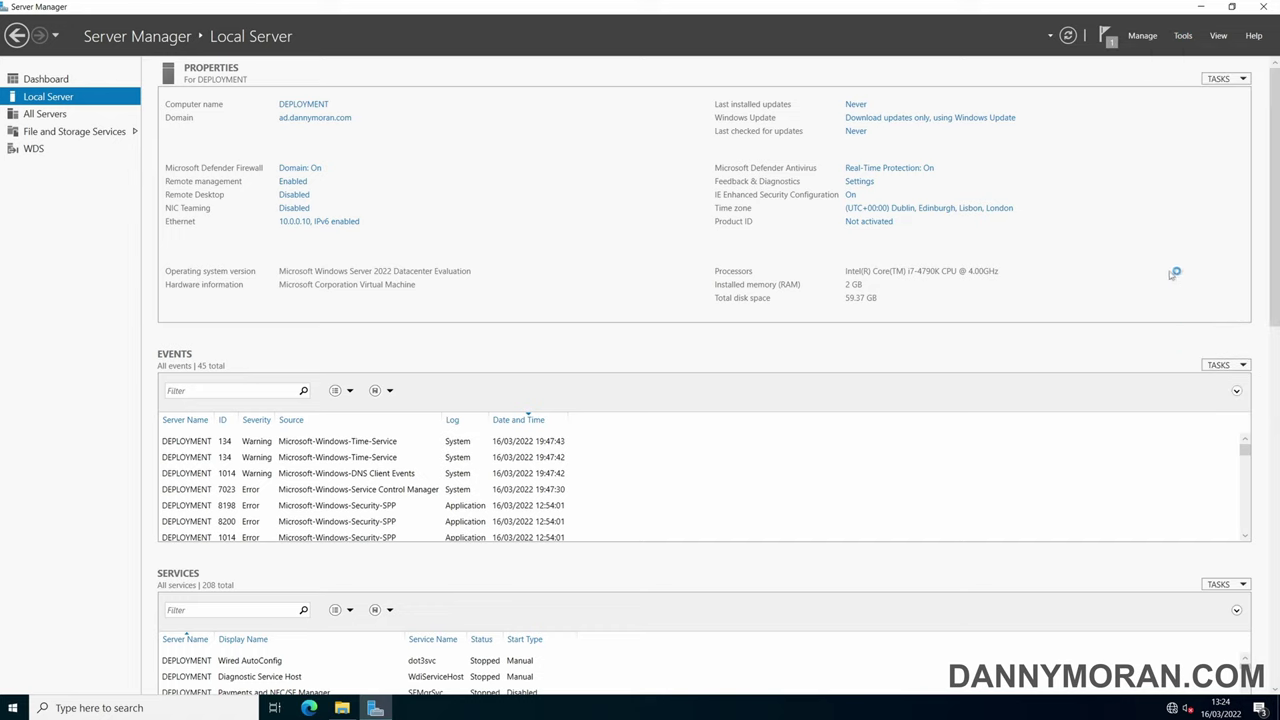
left_click(1201, 7)
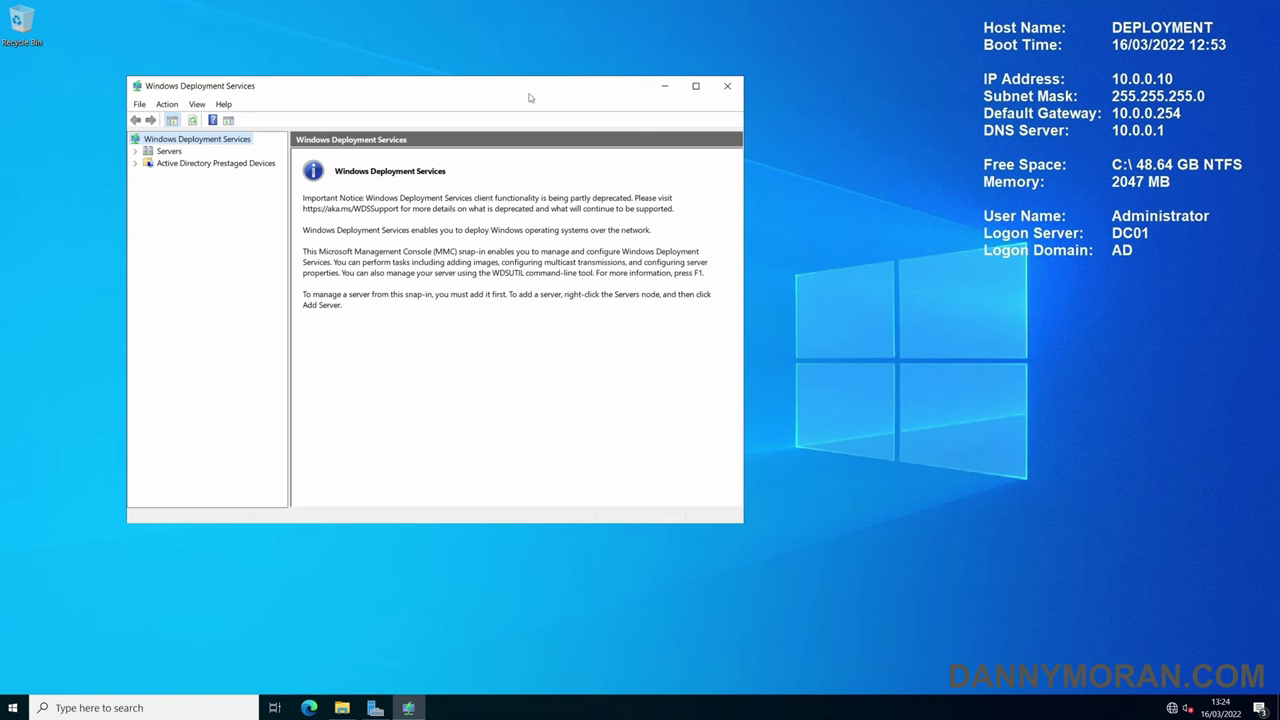
left_click_drag(545, 96, 654, 103)
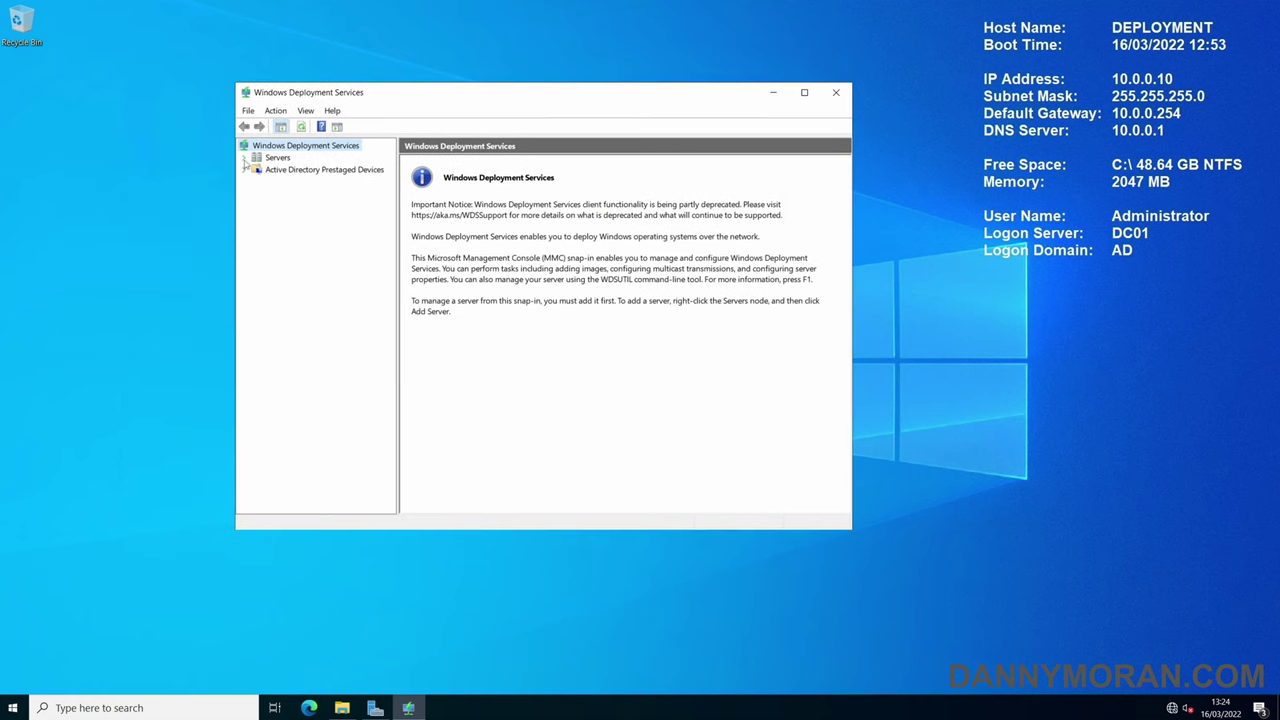
- Expand Servers and bring up the actions for the unconfigured DEPLOYMENT server
left_click(244, 159)
left_click(300, 170)
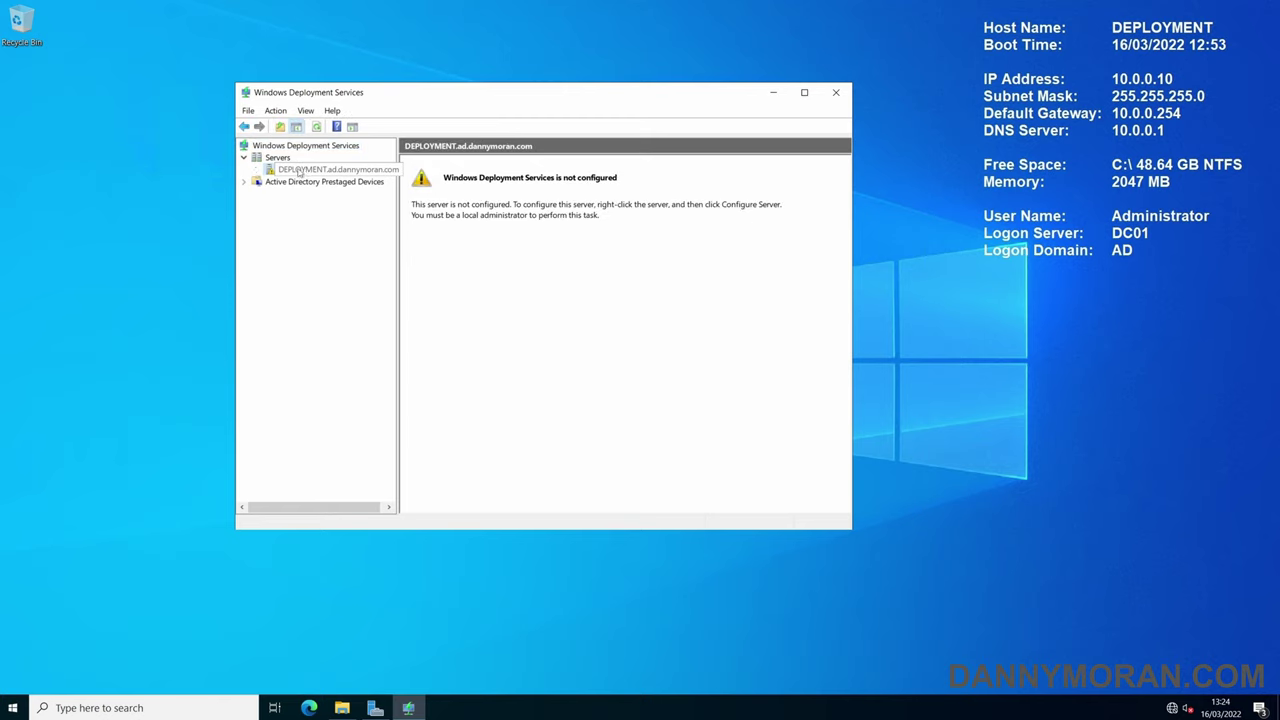
right_click(299, 172)
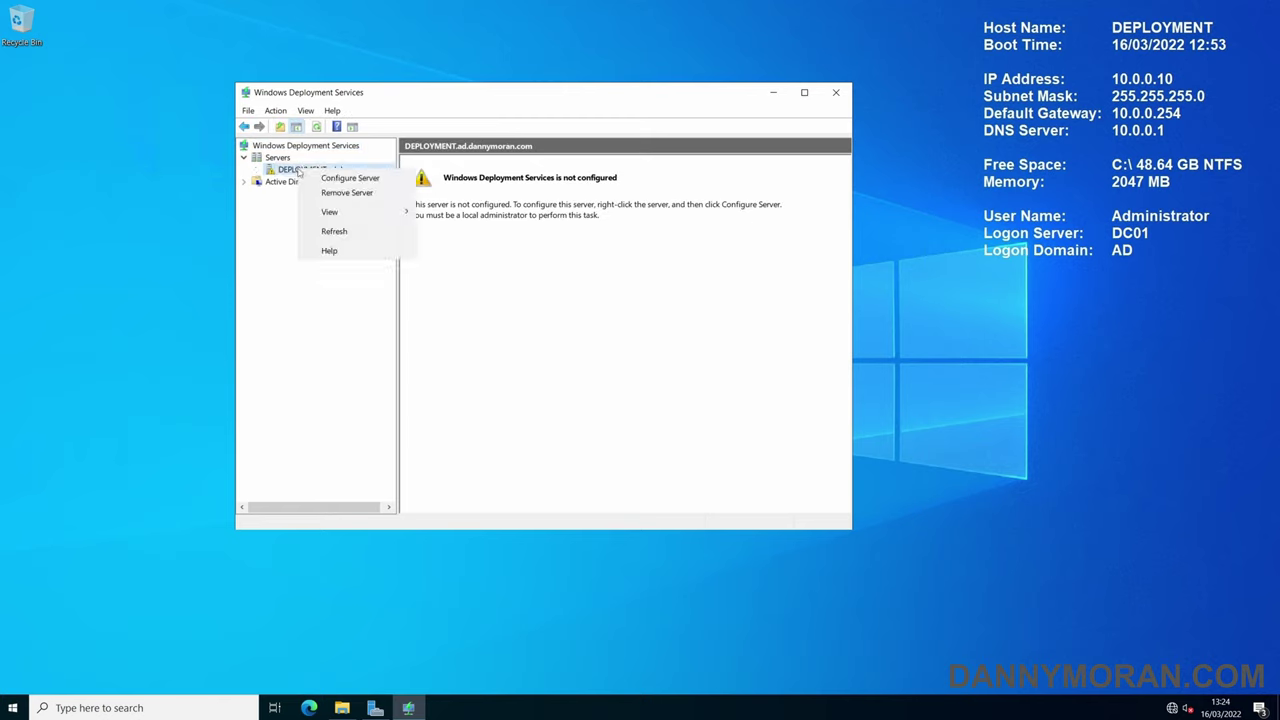
- Start Configure Server and keep the server Integrated with Active Directory
left_click(338, 178)
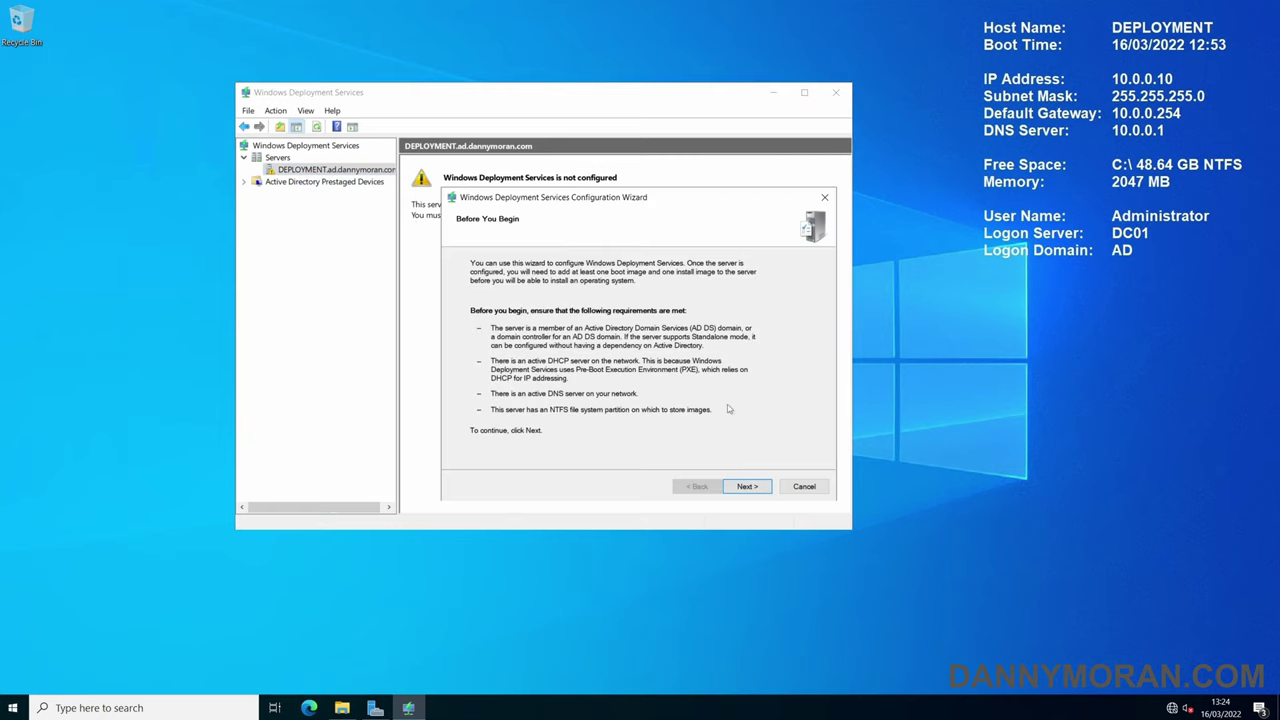
left_click(748, 486)
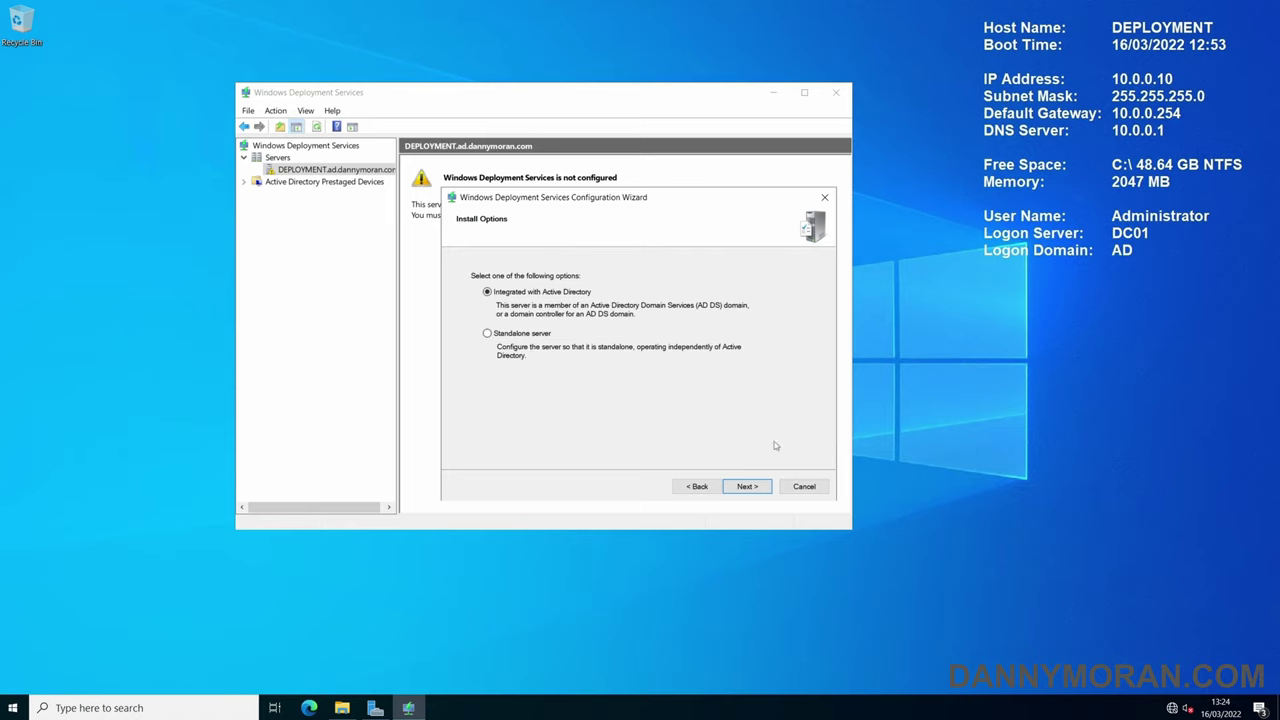
left_click(748, 486)
left_click(527, 346)
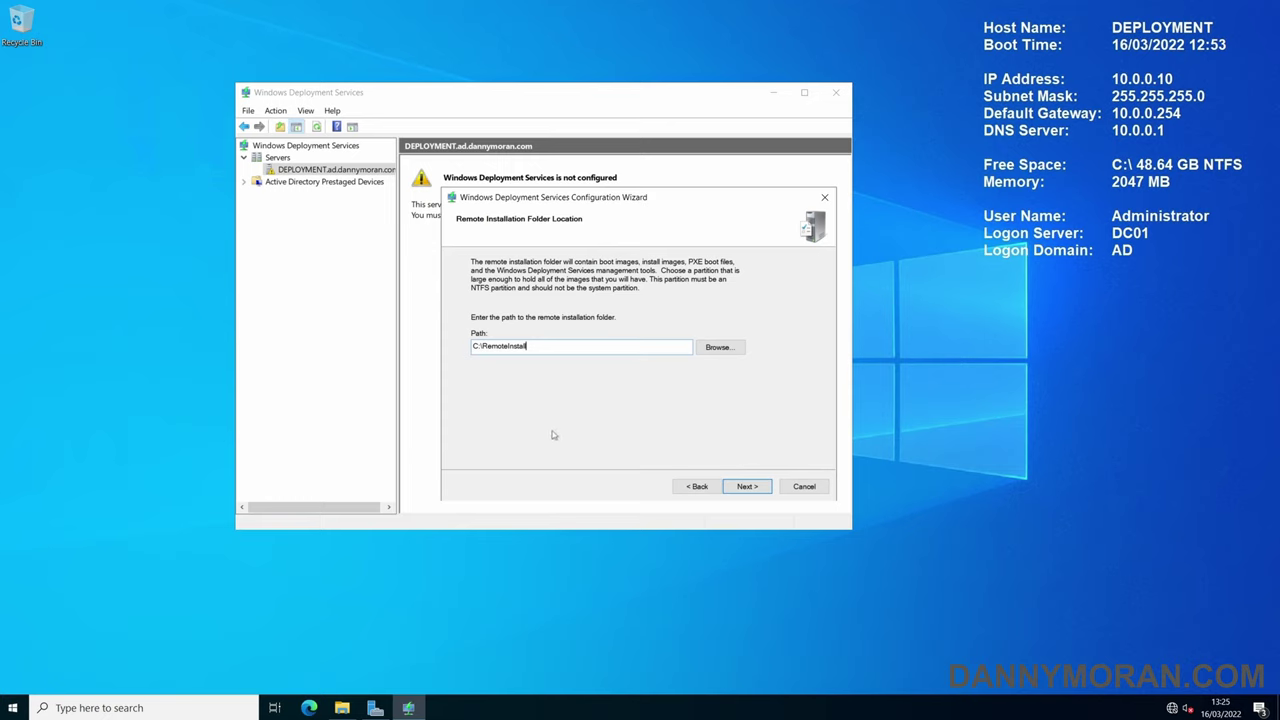
- Check available drives in File Explorer and keep C:\RemoteInstall as the installation path
key("ctrl+a")
key("Right")
left_click(342, 707)
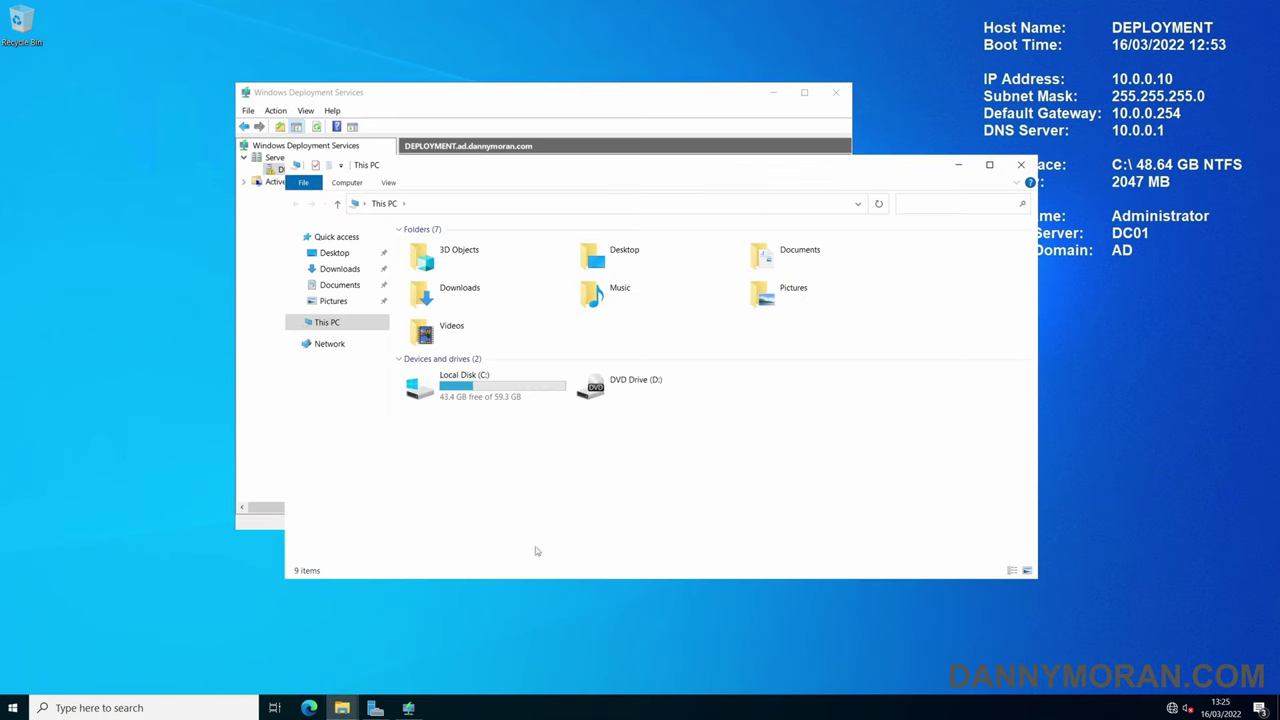
left_click_drag(740, 392, 969, 415)
left_click(959, 164)
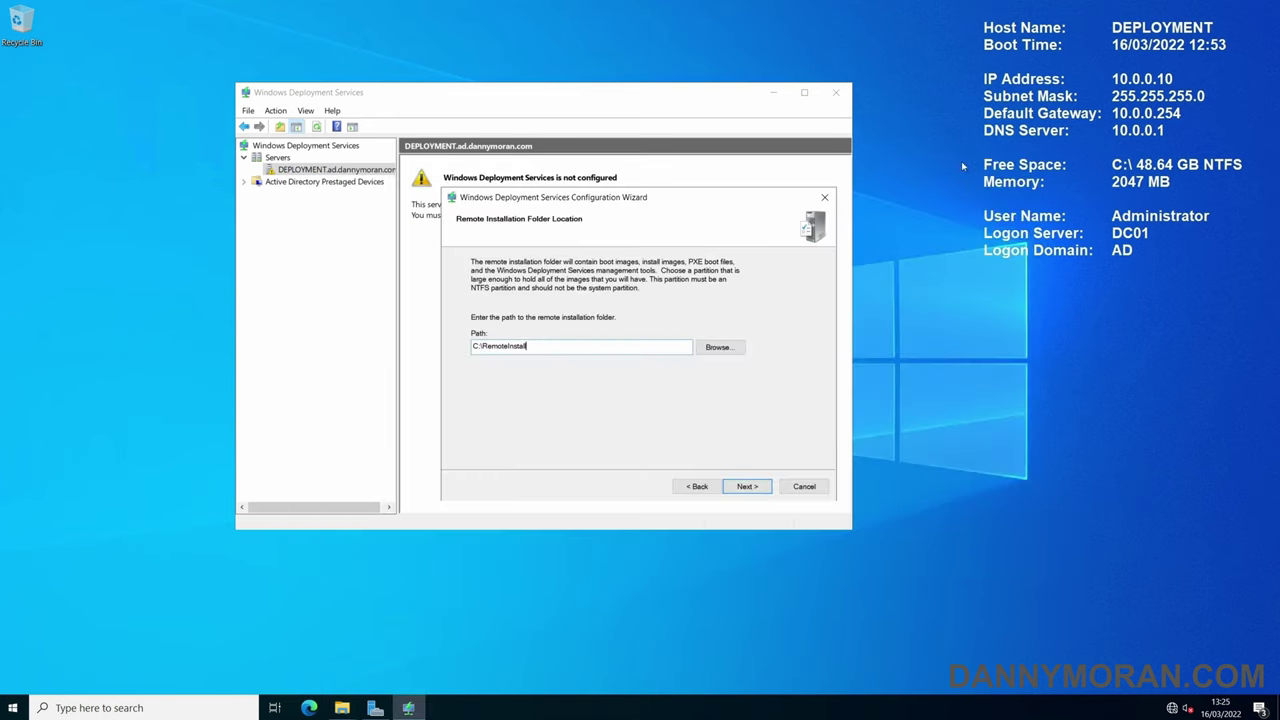
left_click_drag(524, 346, 472, 346)
- Accept C:\RemoteInstall on the system volume and have PXE respond to all client computers
left_click(747, 486)
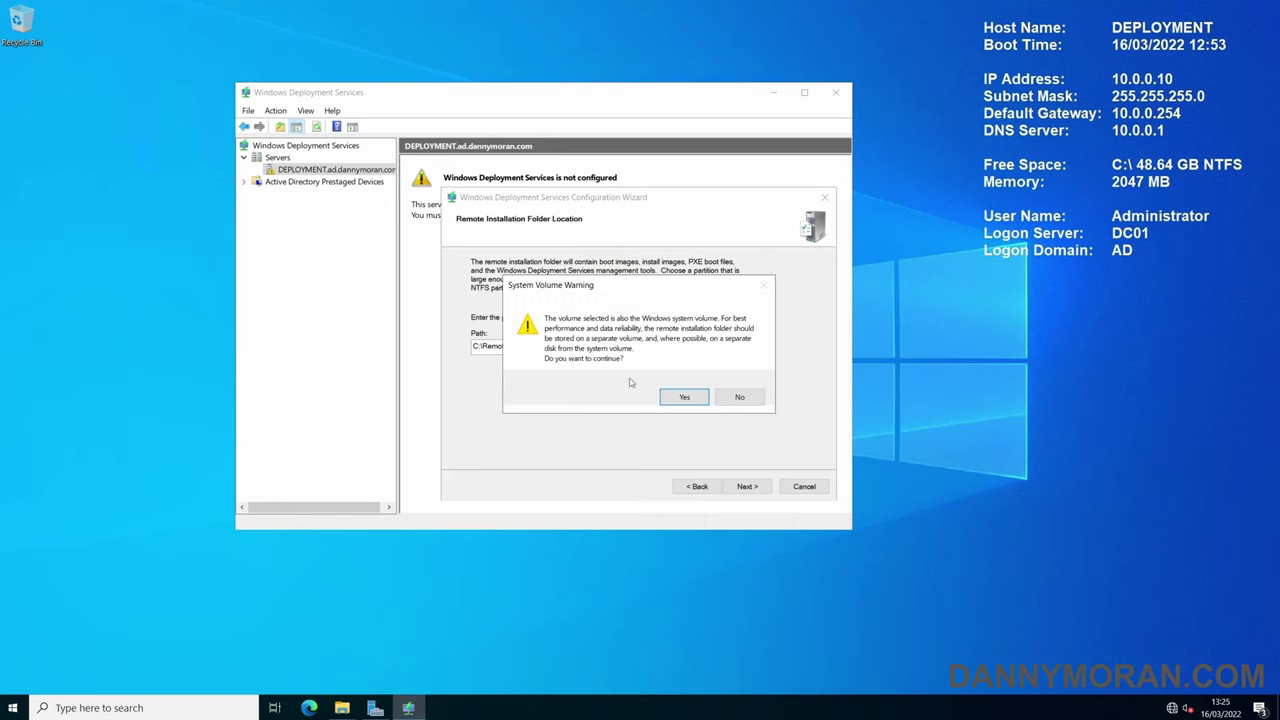
left_click(677, 396)
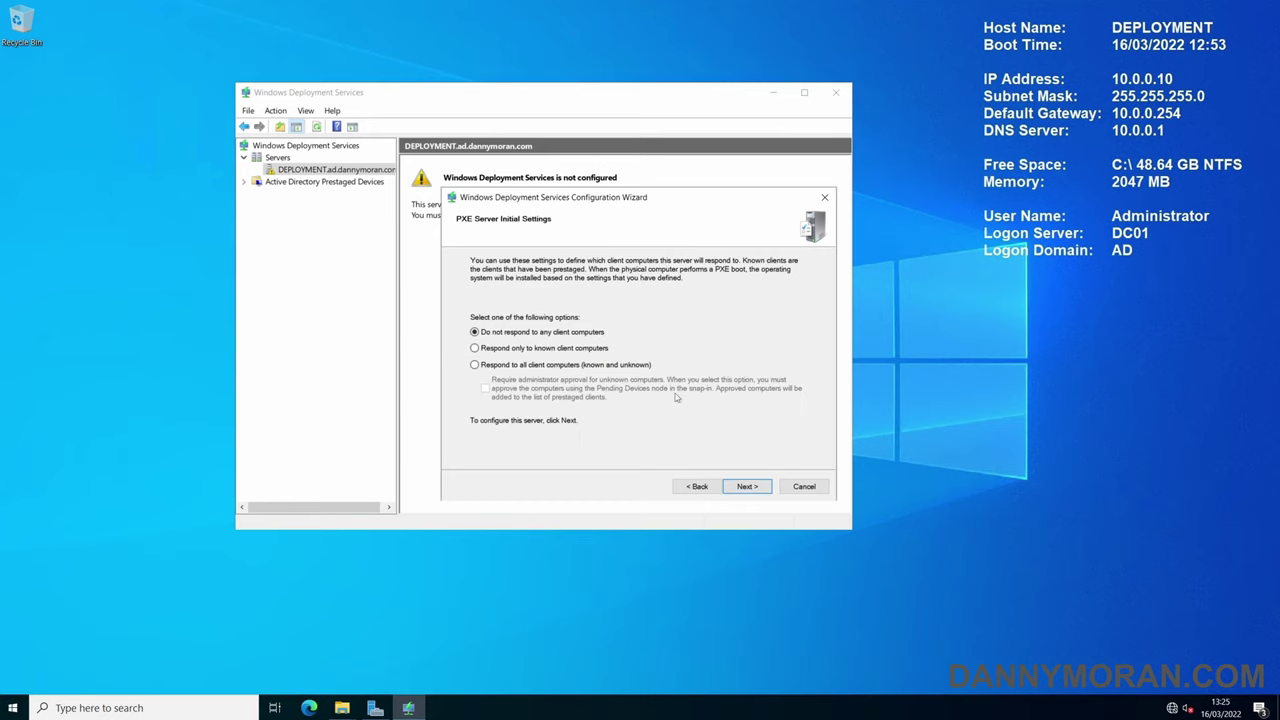
left_click(588, 368)
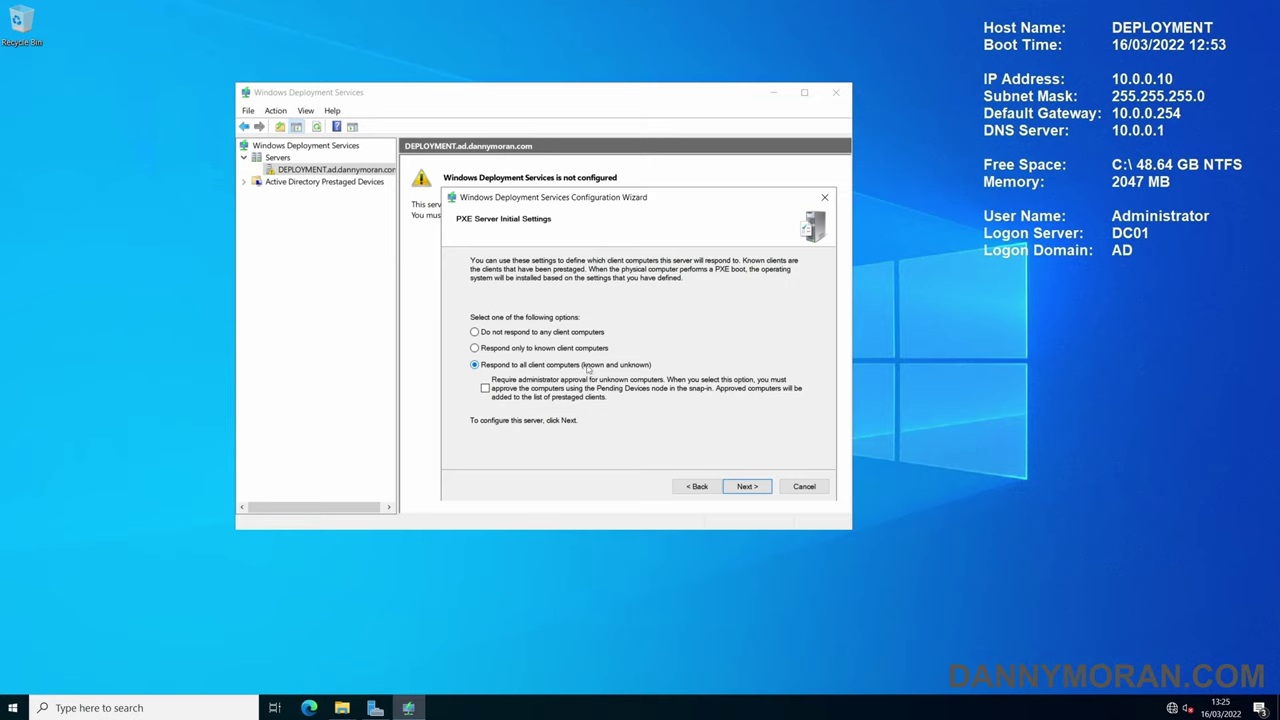
left_click(744, 488)
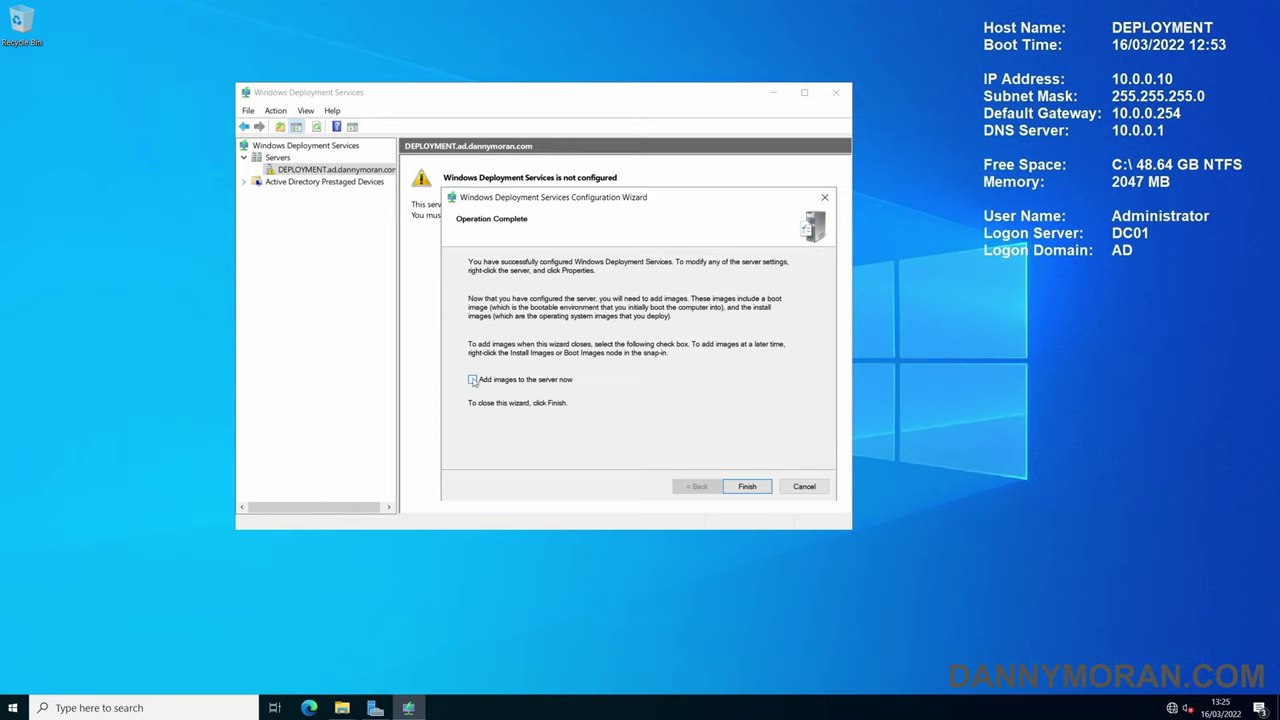
- Finish the configuration wizard and check the empty Install Images and Boot Images nodes
left_click(742, 484)
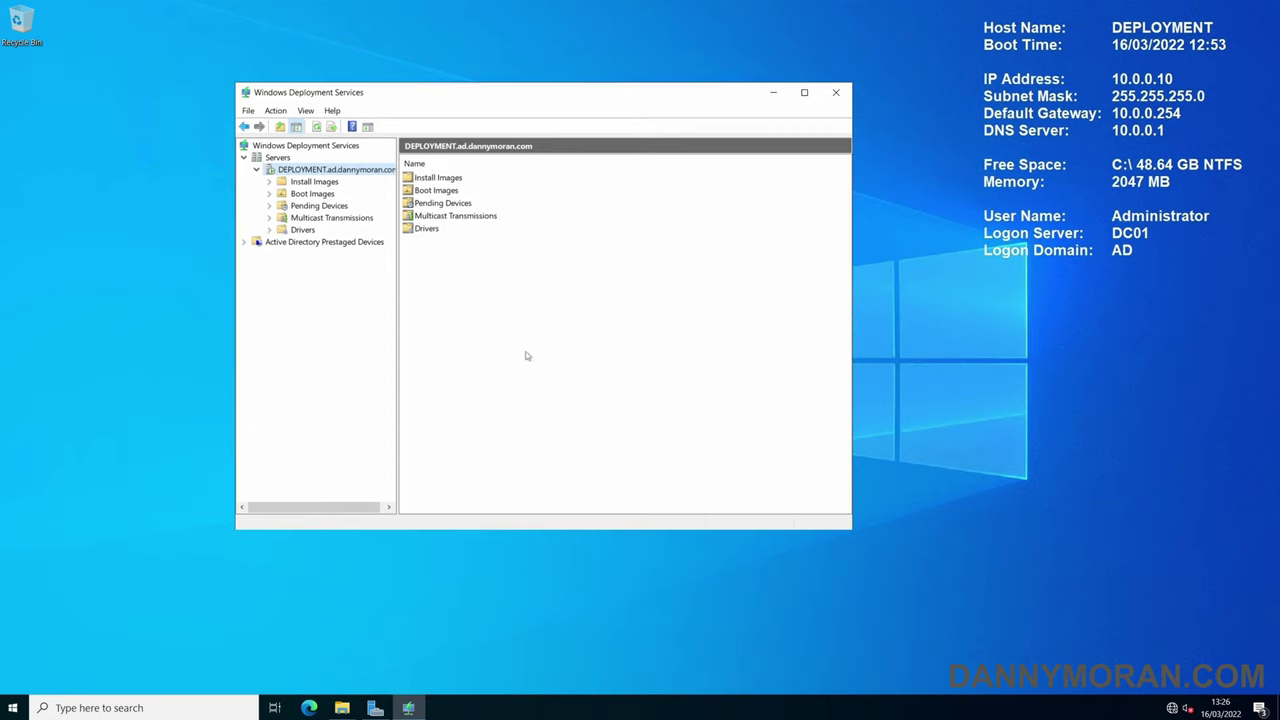
left_click(312, 184)
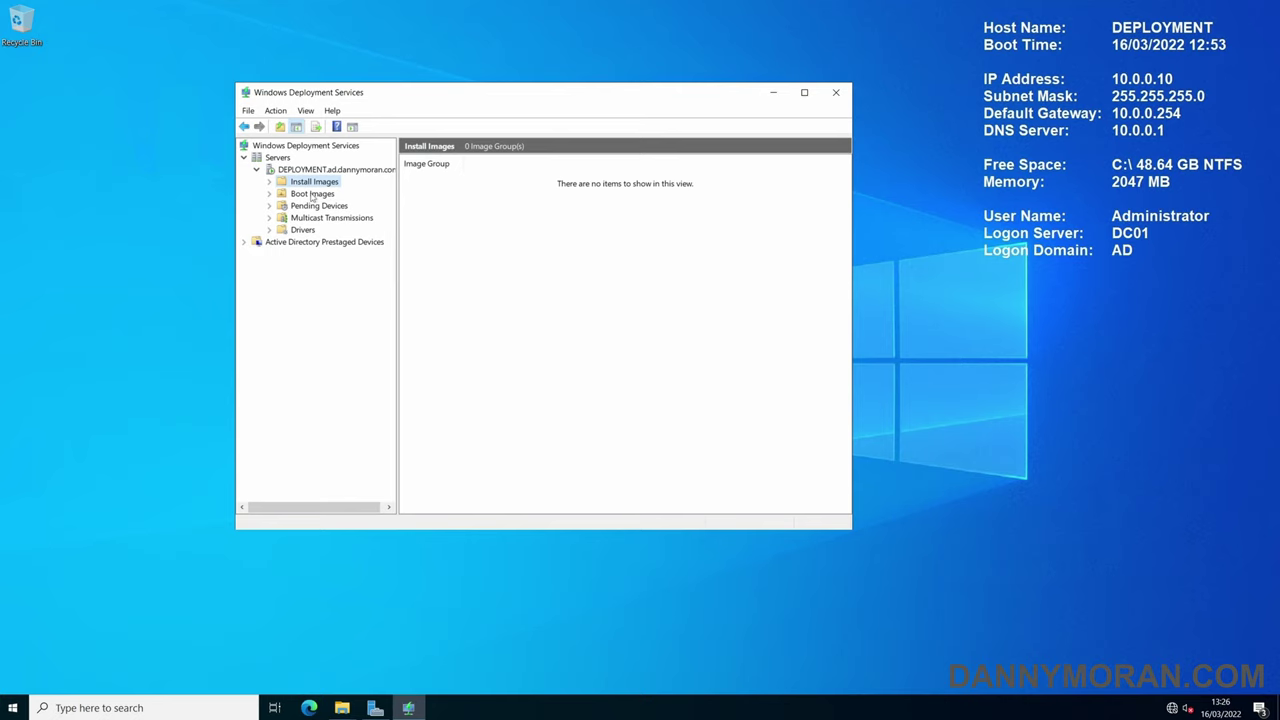
left_click(312, 195)
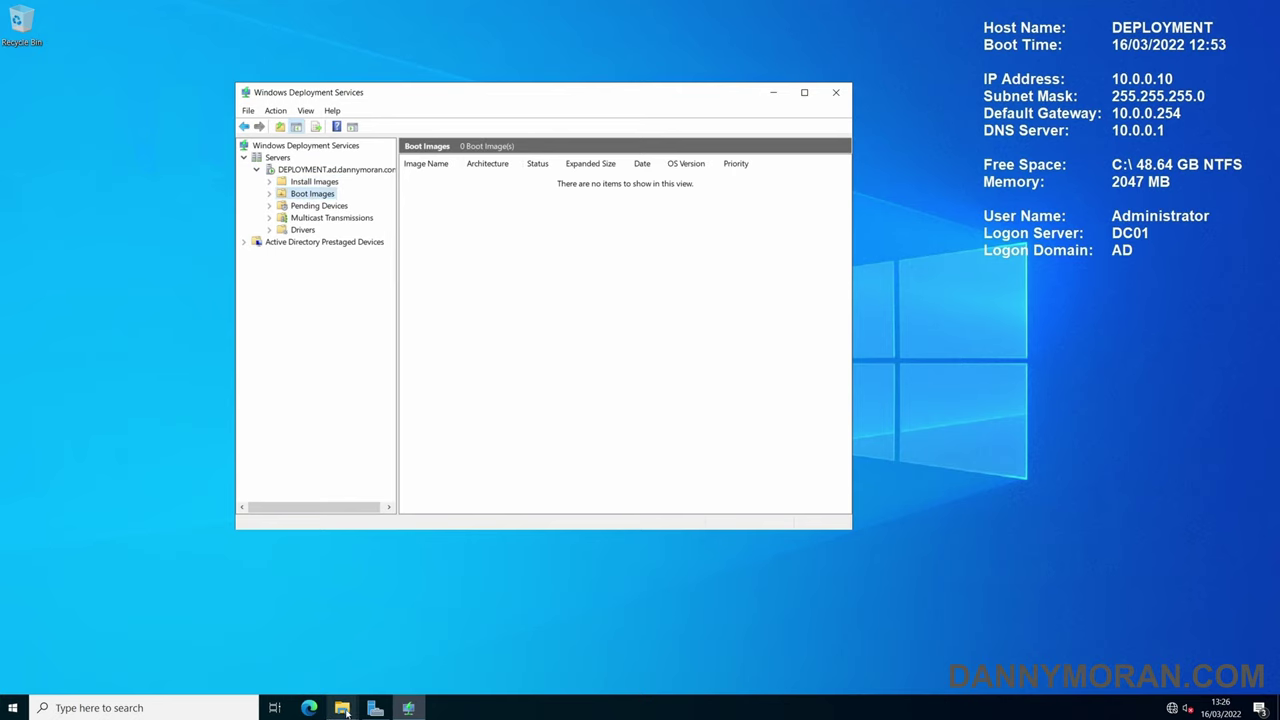
- Bring up the Downloads window and select the windows-10 disc image
mouse_move(344, 712)
left_click(290, 646)
left_click(602, 338)
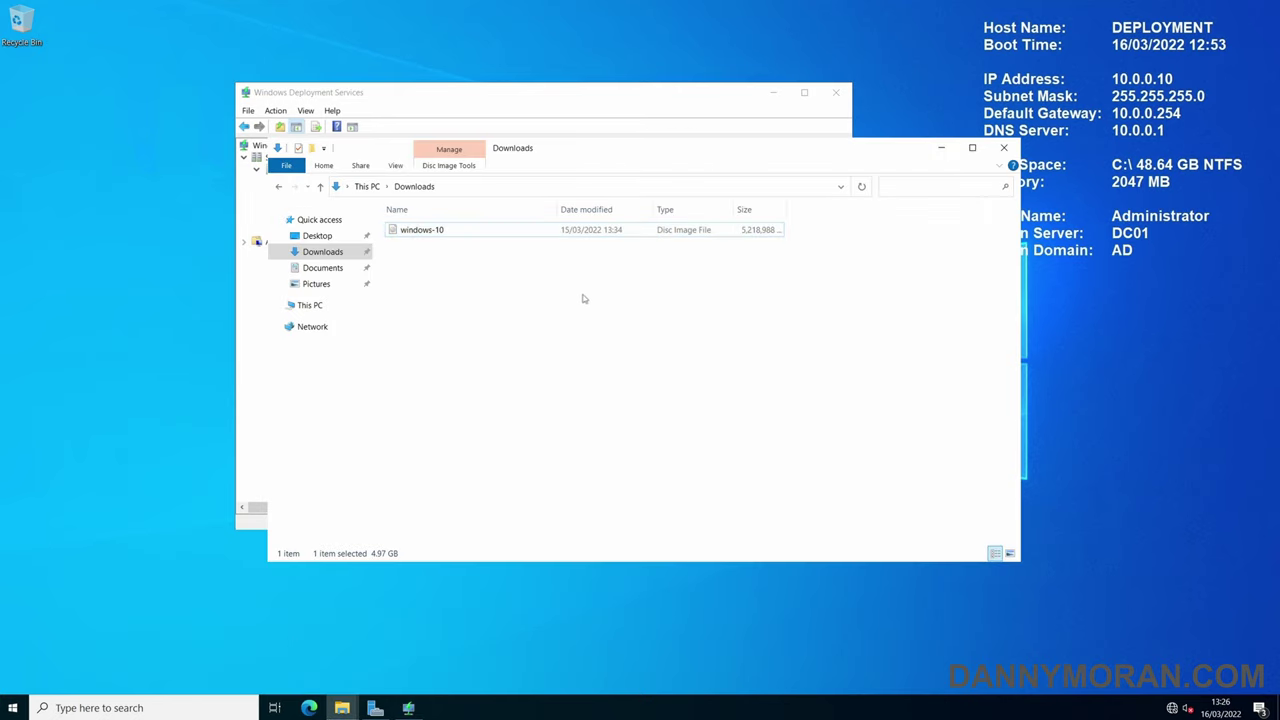
left_click(435, 232)
left_click_drag(525, 148, 606, 180)
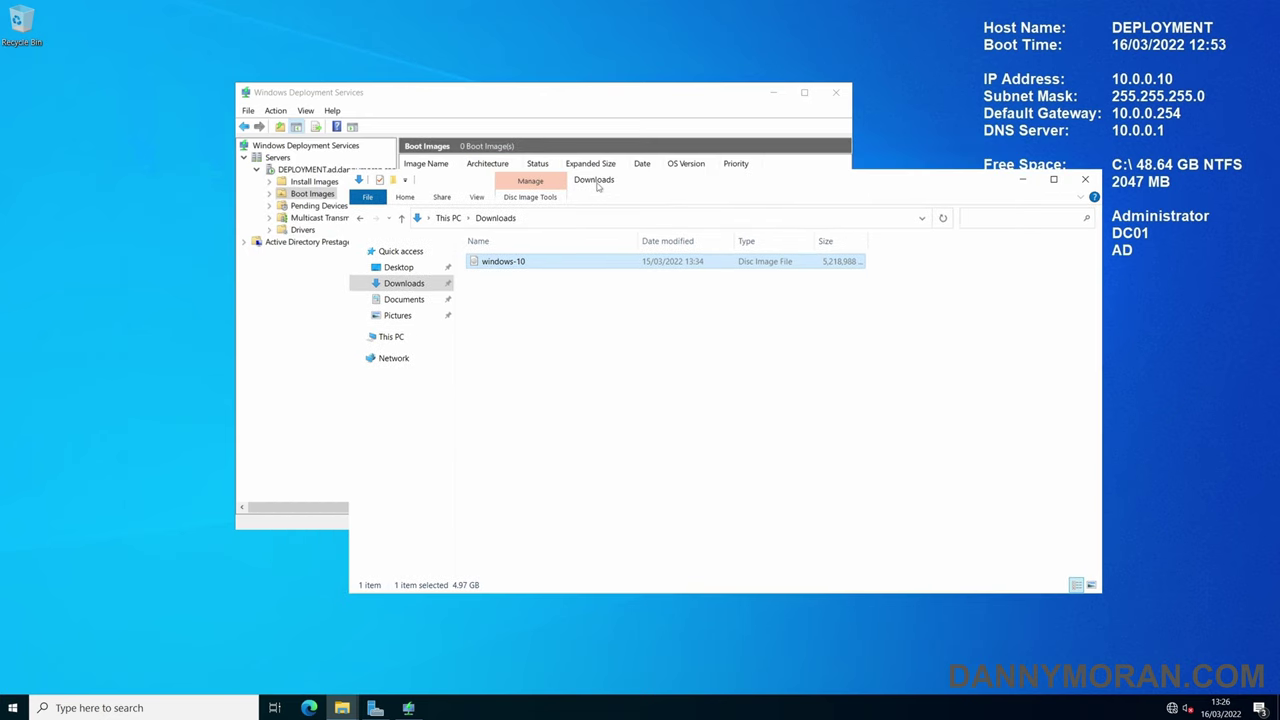
- Mount windows-10 as DVD Drive (E:) and locate boot.wim and install.wim in sources
right_click(515, 260)
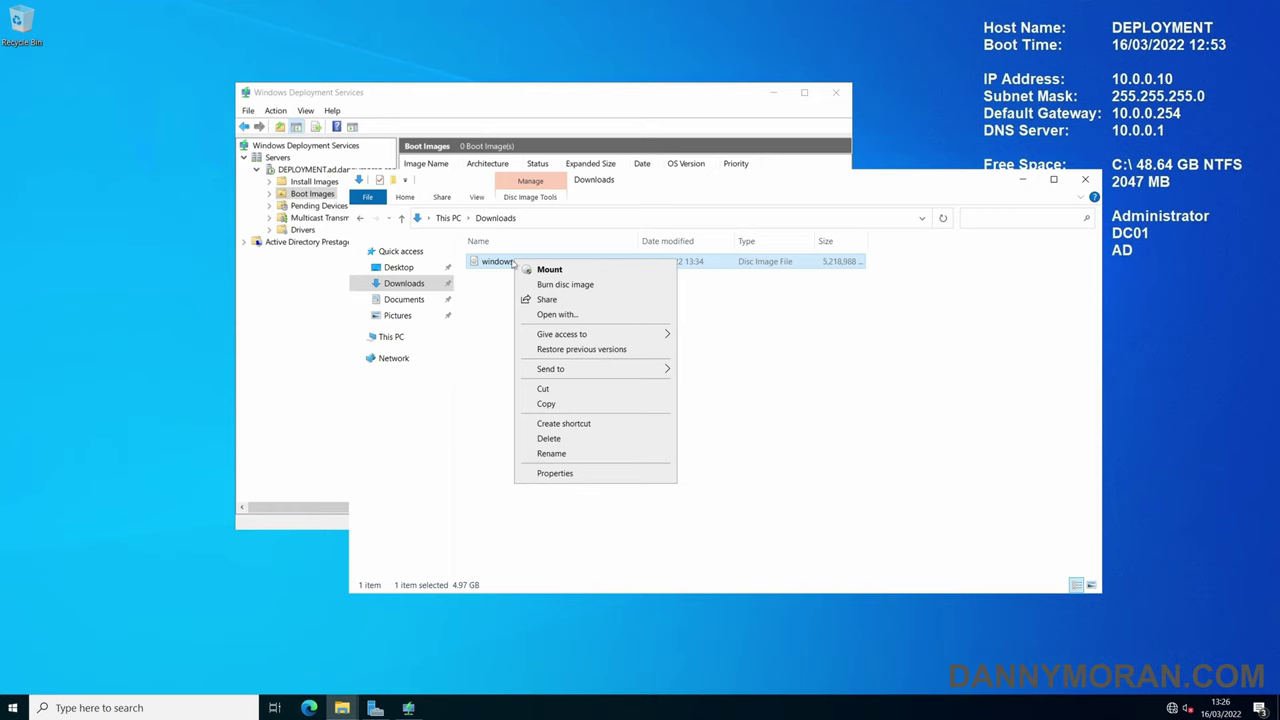
left_click(549, 270)
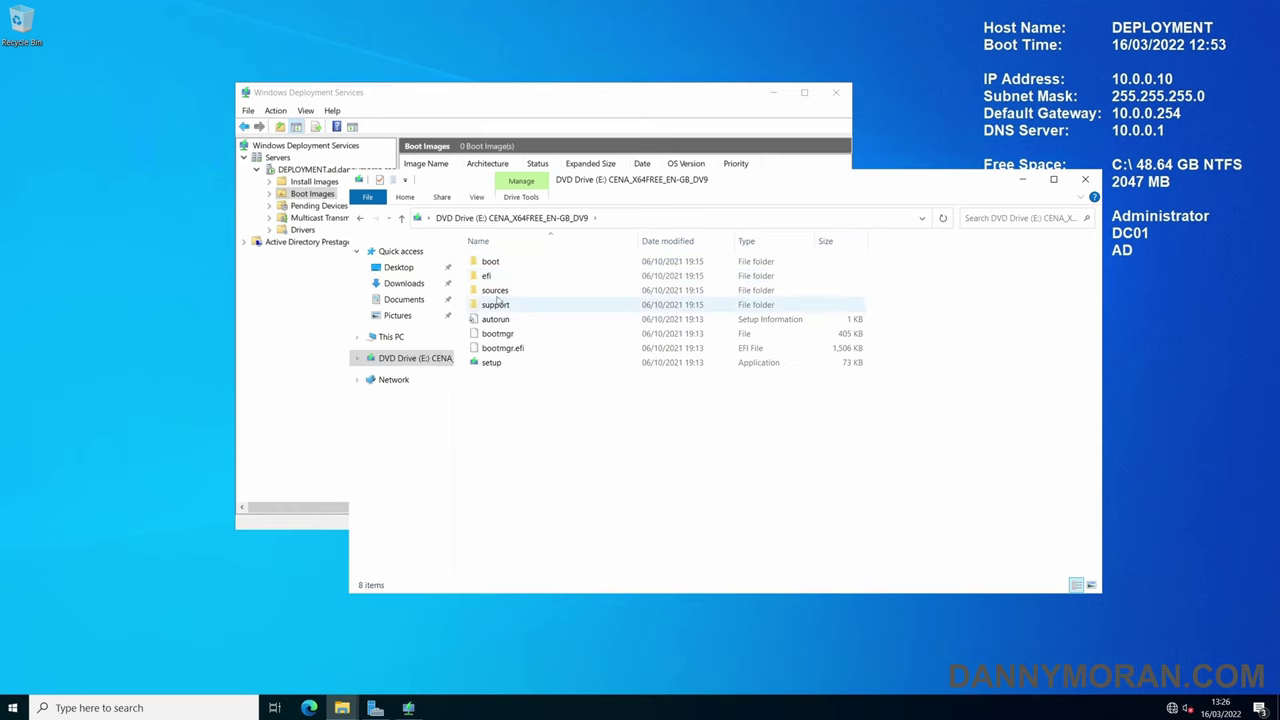
left_click(507, 292)
double_click(507, 292)
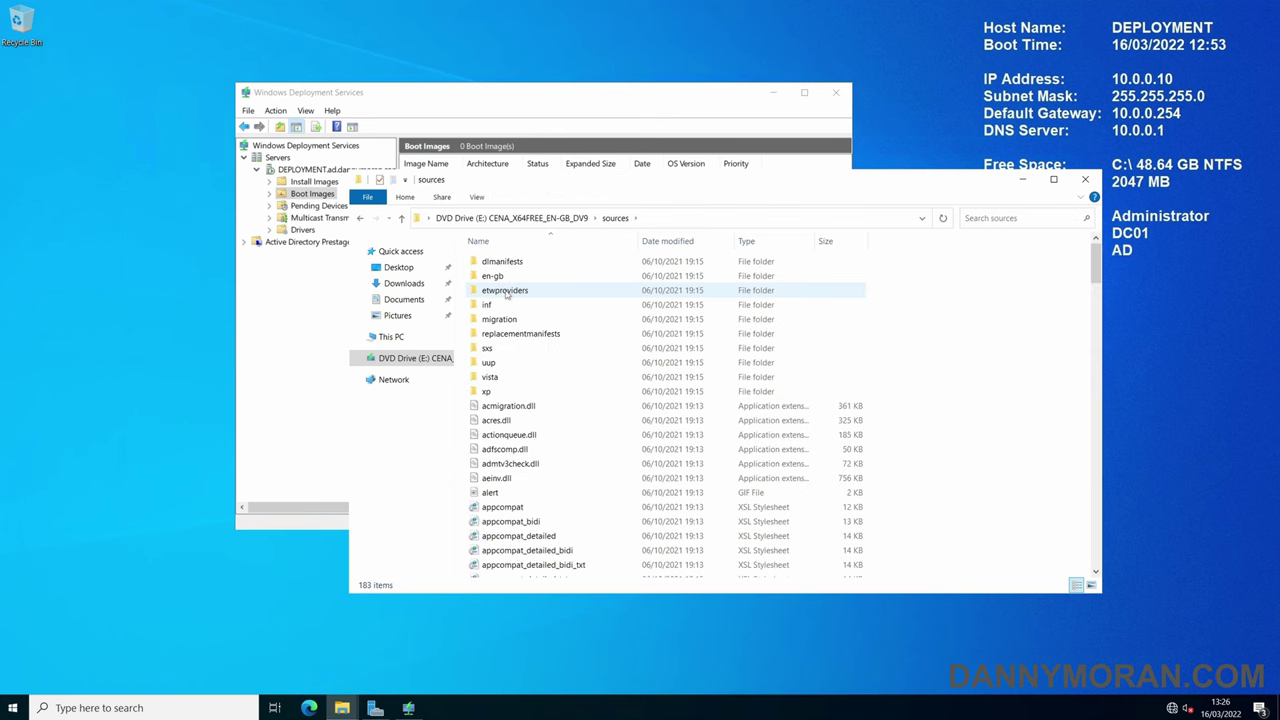
scroll(507, 292, "down", 9)
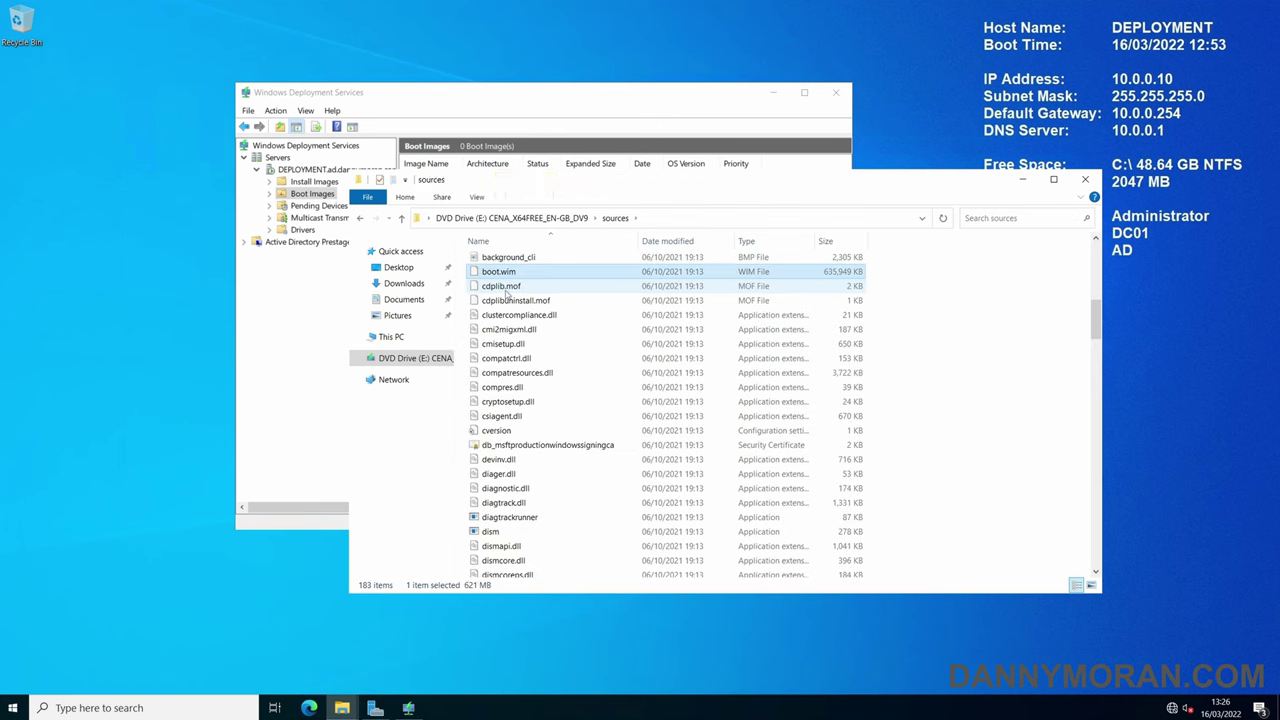
left_click(522, 276)
type("install")
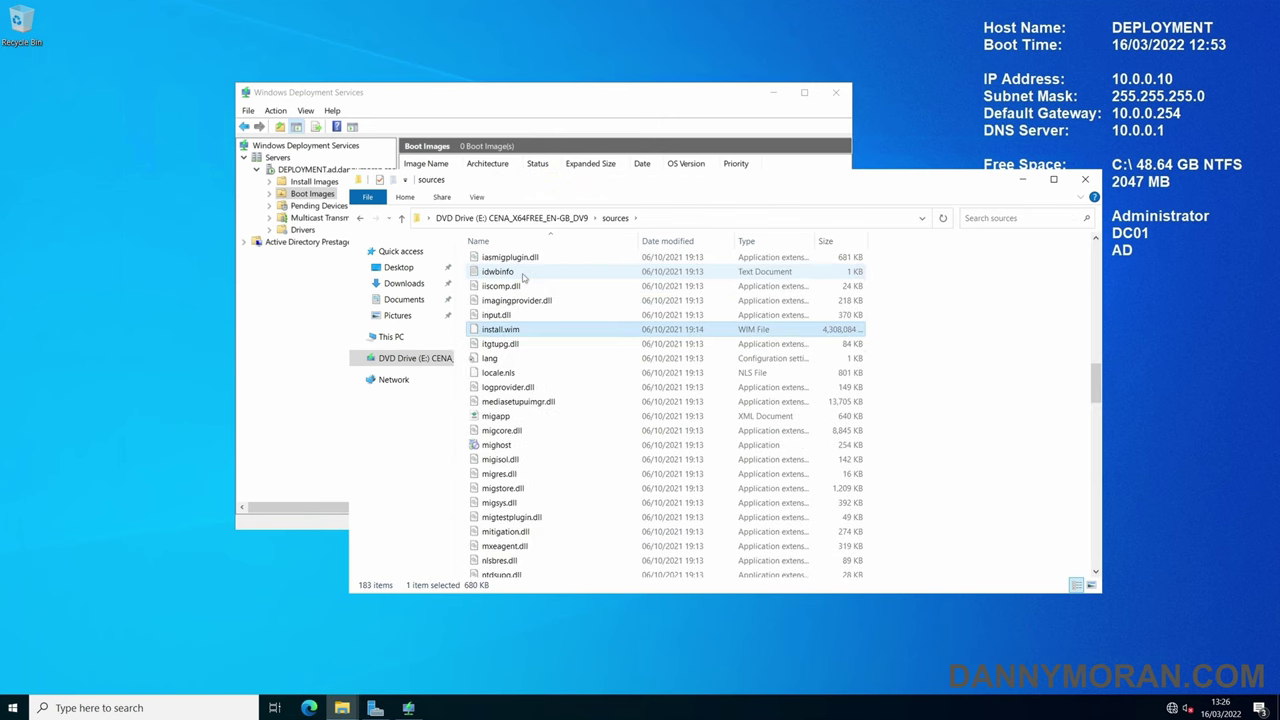
- Start adding a boot image using E:\sources\boot.wim as the file
left_click(1025, 181)
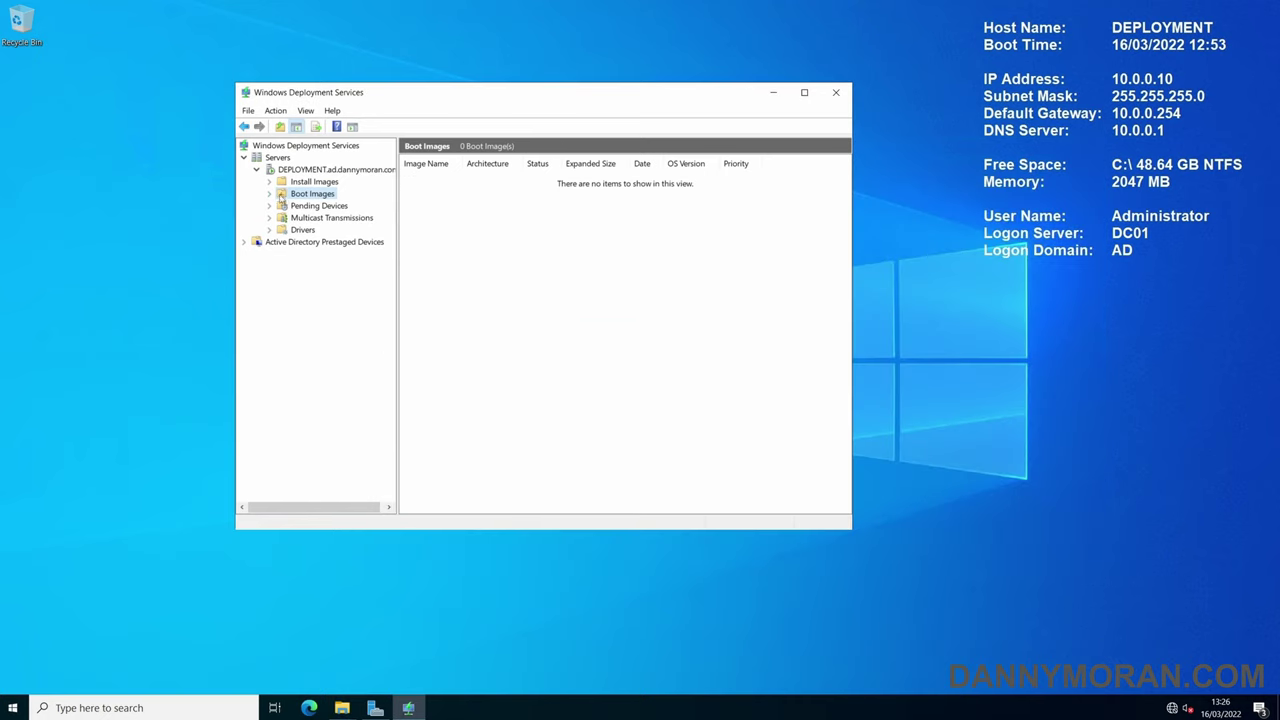
right_click(307, 196)
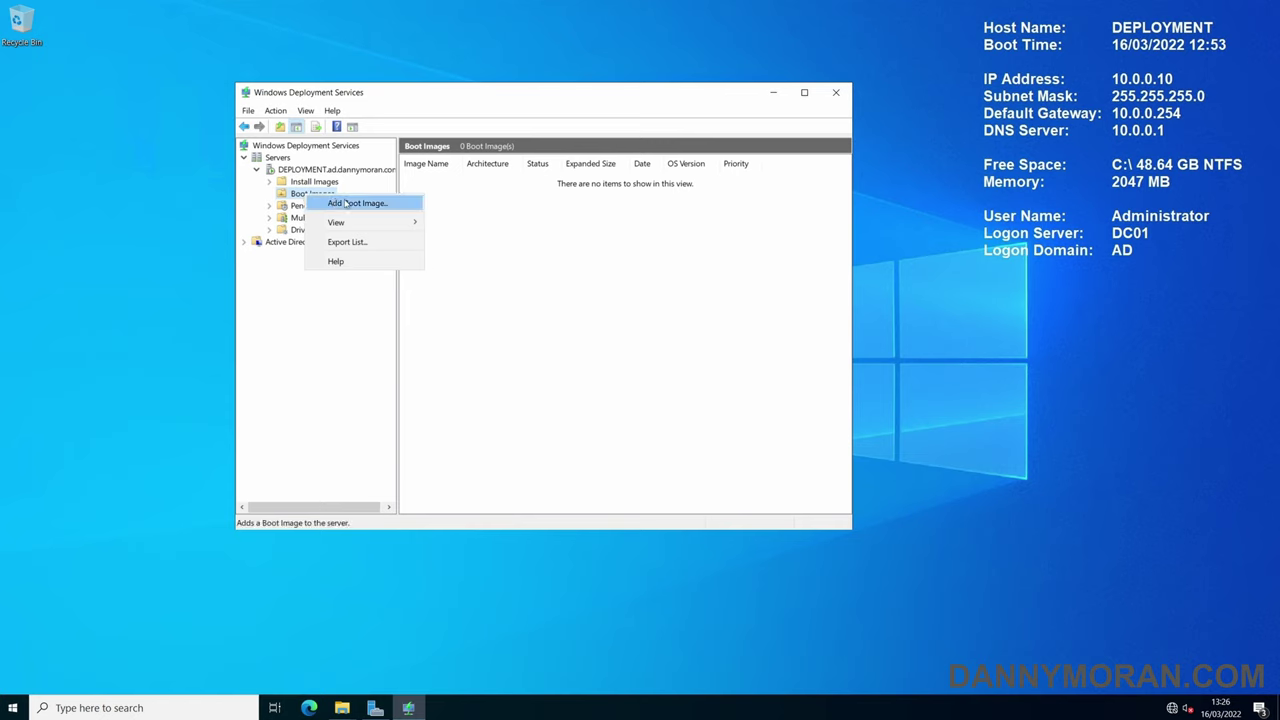
left_click(359, 204)
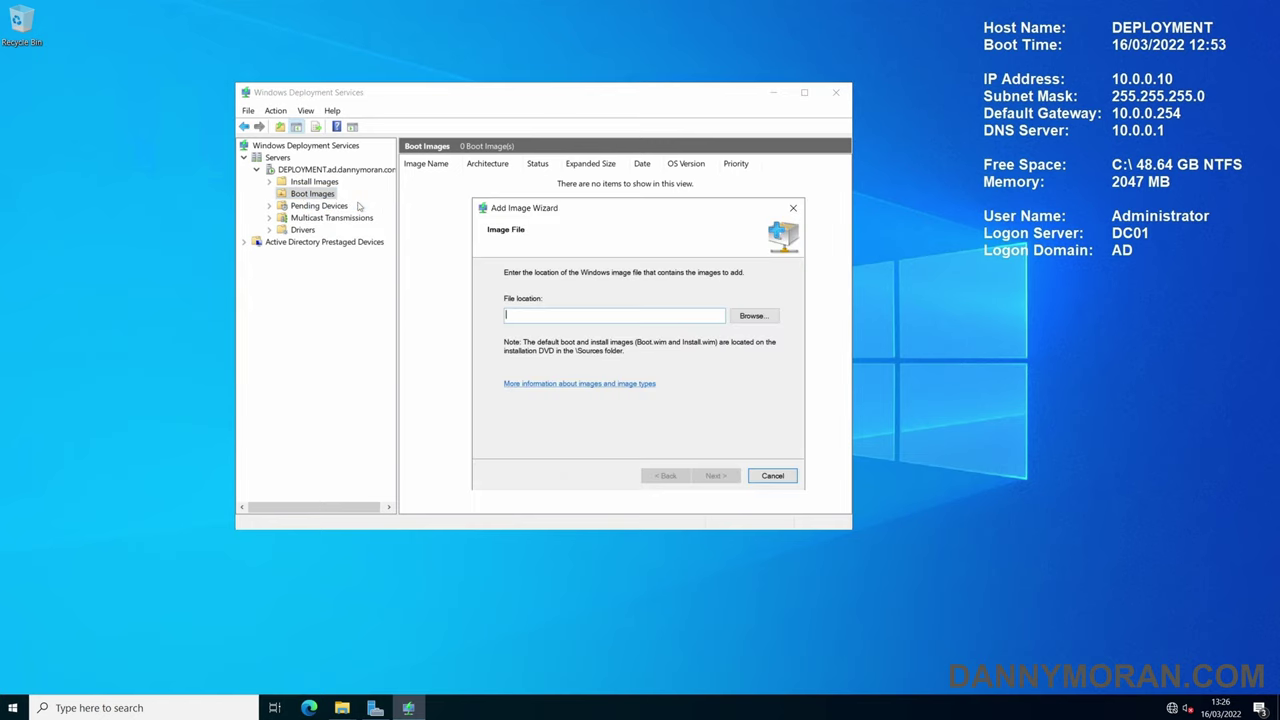
left_click(745, 321)
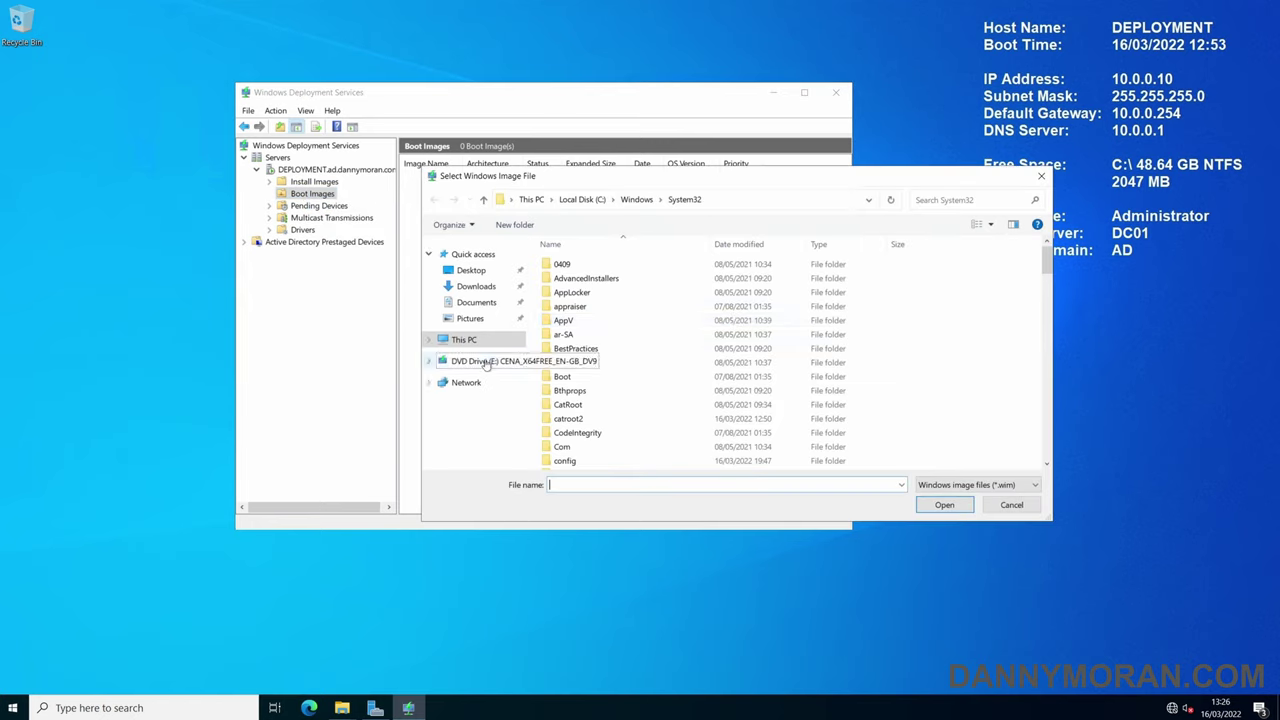
left_click(561, 359)
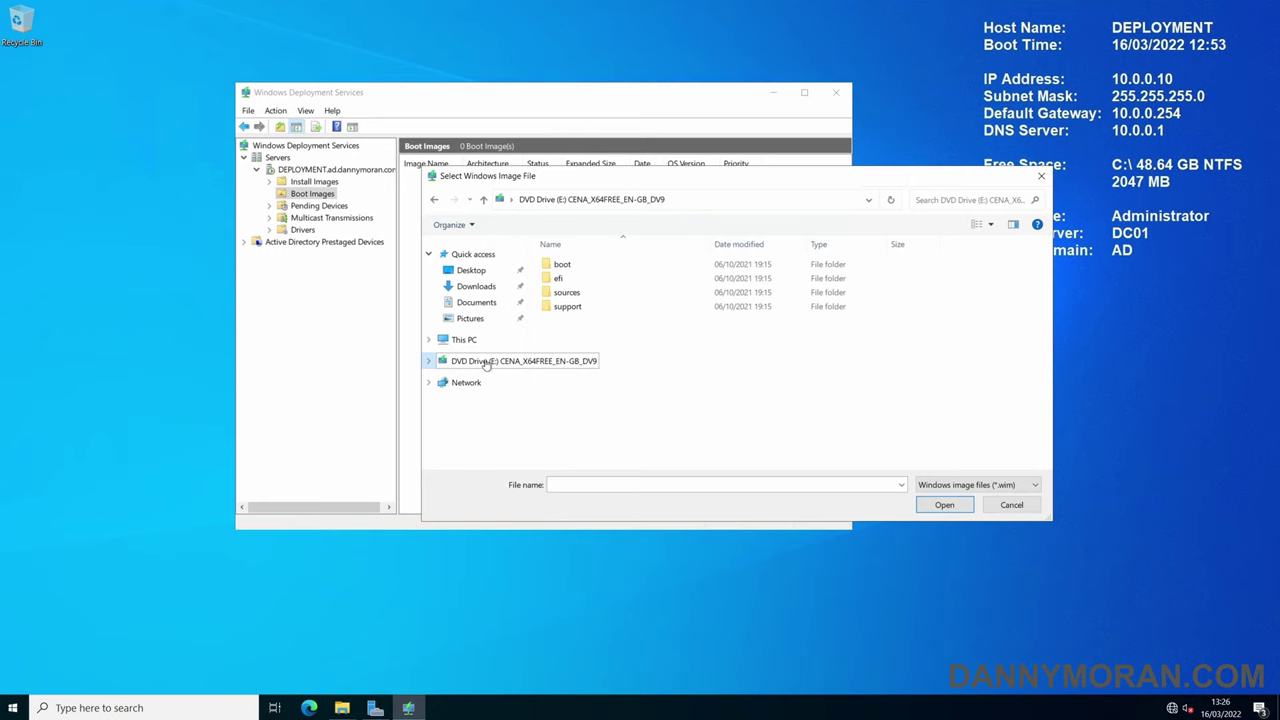
double_click(568, 292)
left_click(567, 404)
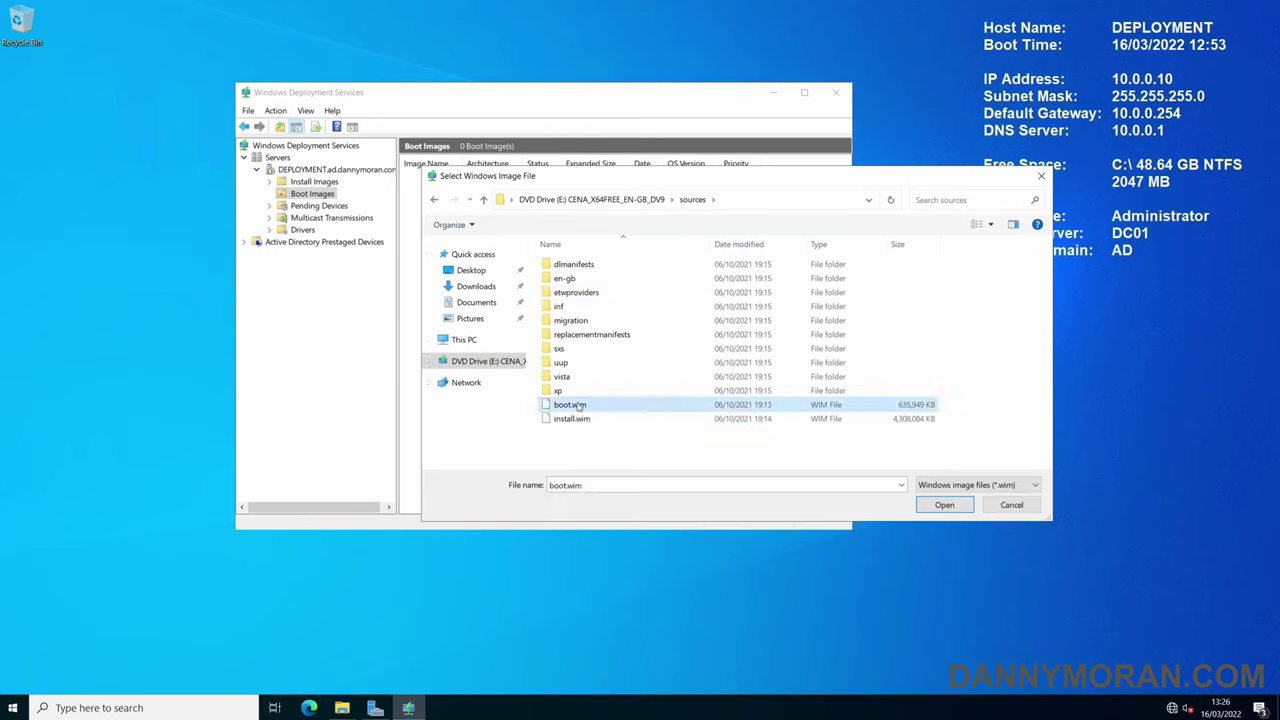
left_click(955, 507)
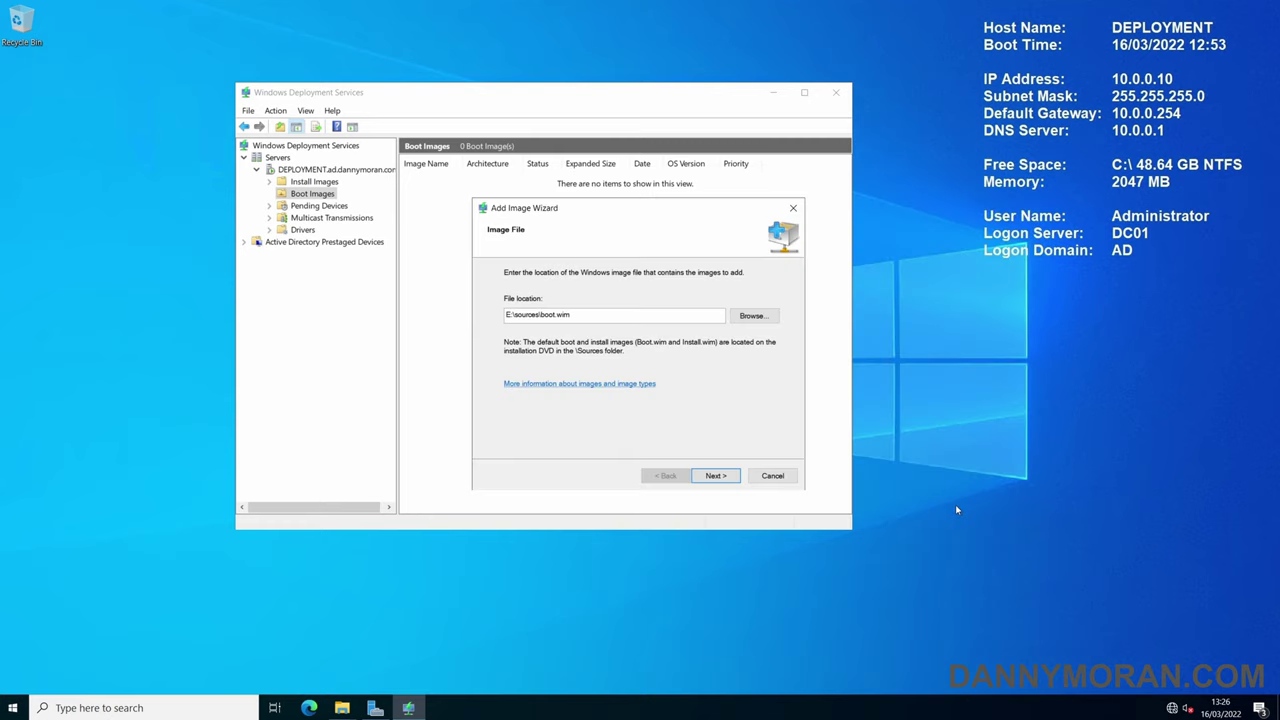
- Name and describe the boot image Windows 10 Enterprise and add it to the server
left_click(716, 476)
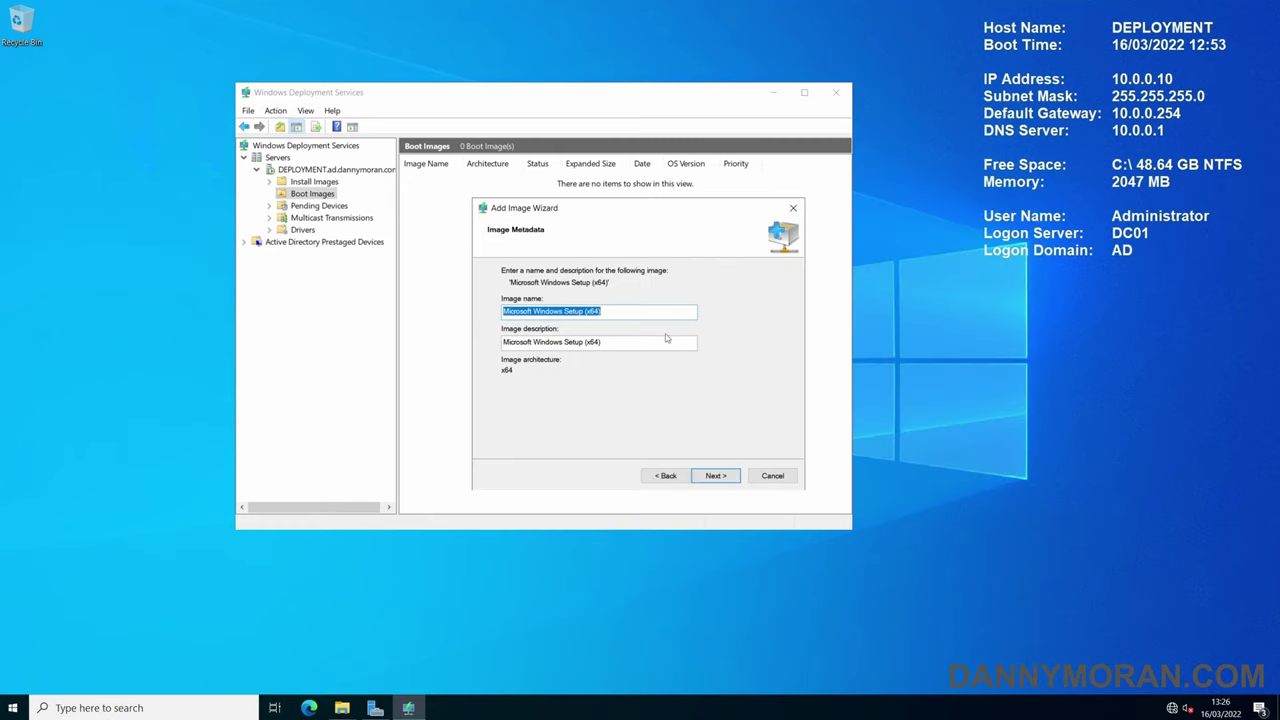
type("W")
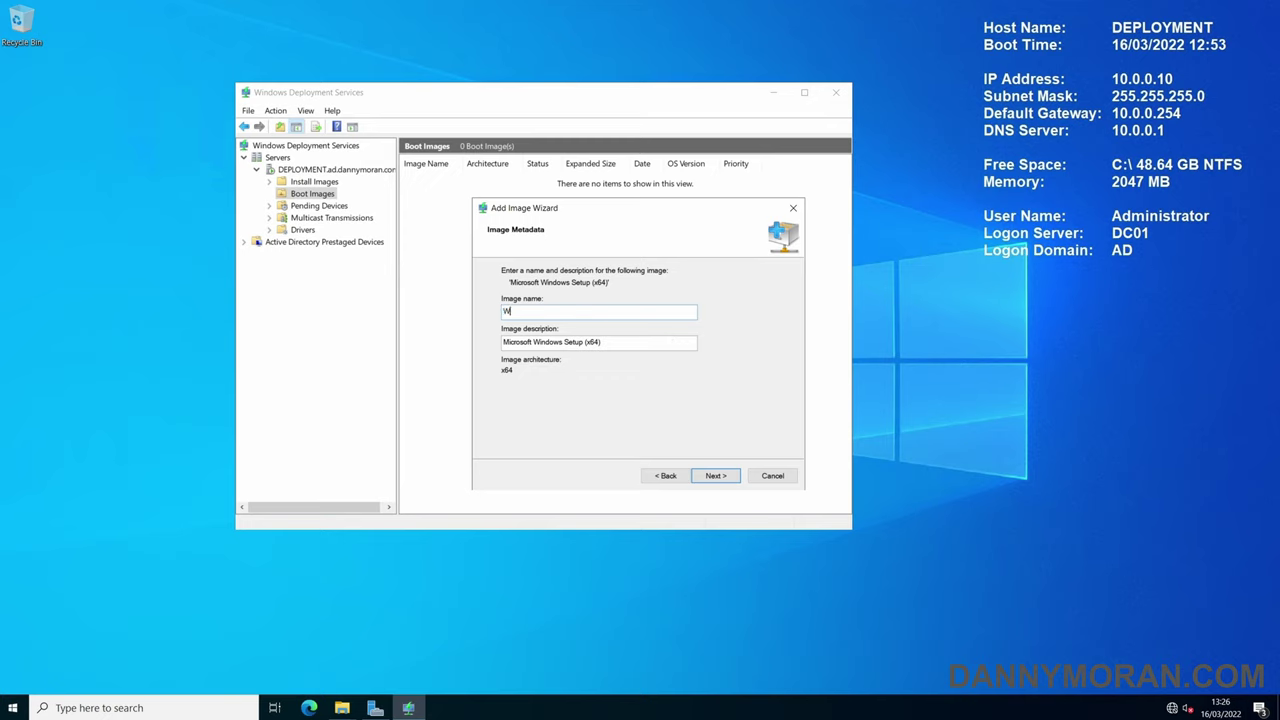
type("indows 10 Enterprise")
key("Tab")
type("Win")
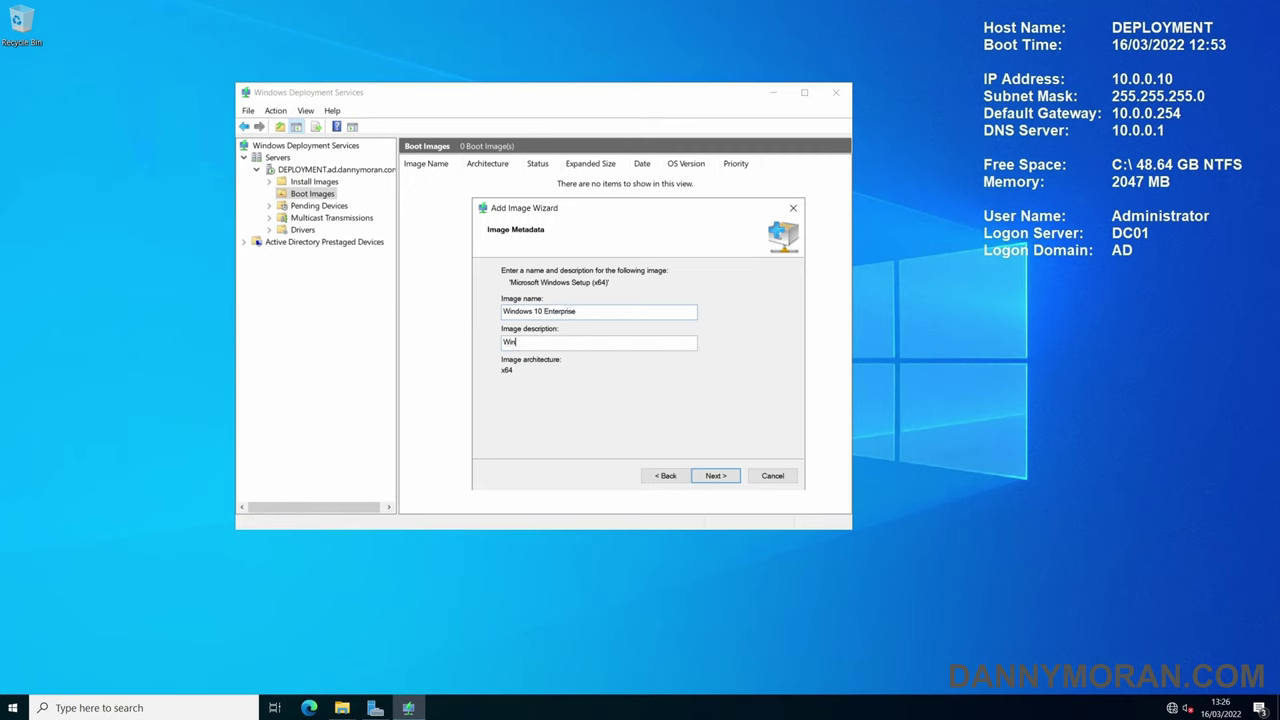
type("dows 10 Enterprise")
left_click(712, 476)
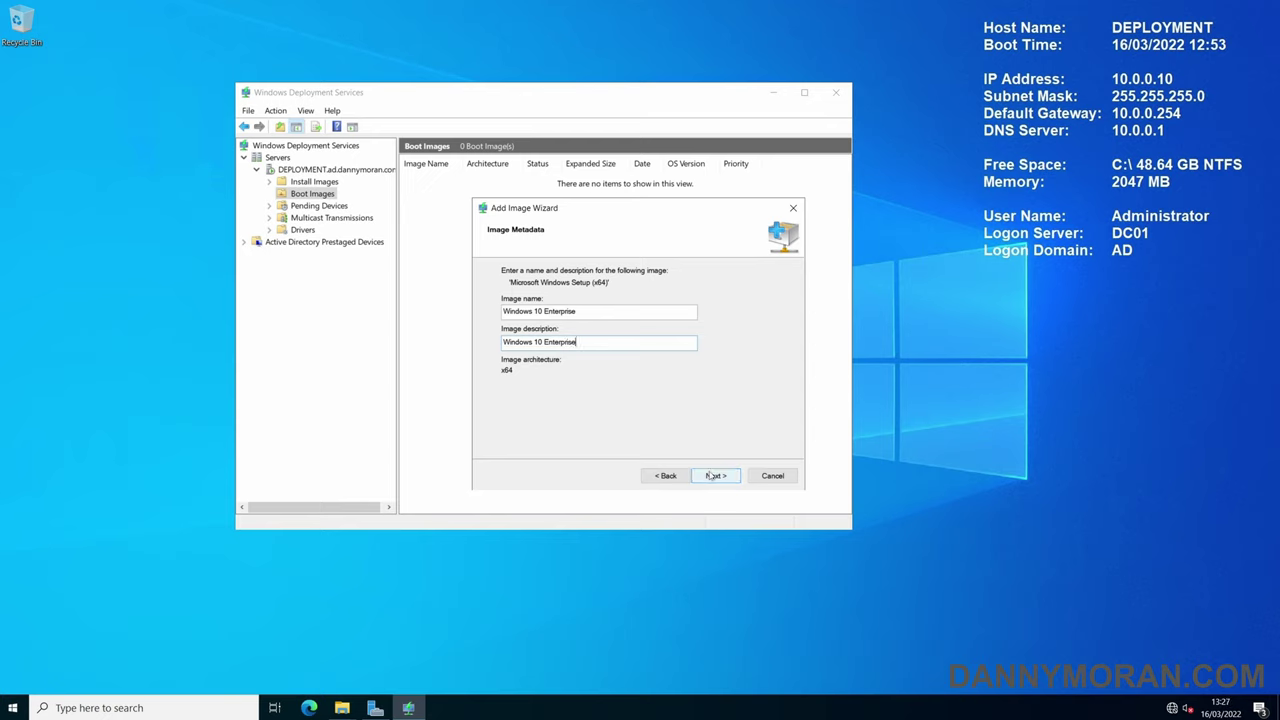
left_click(716, 476)
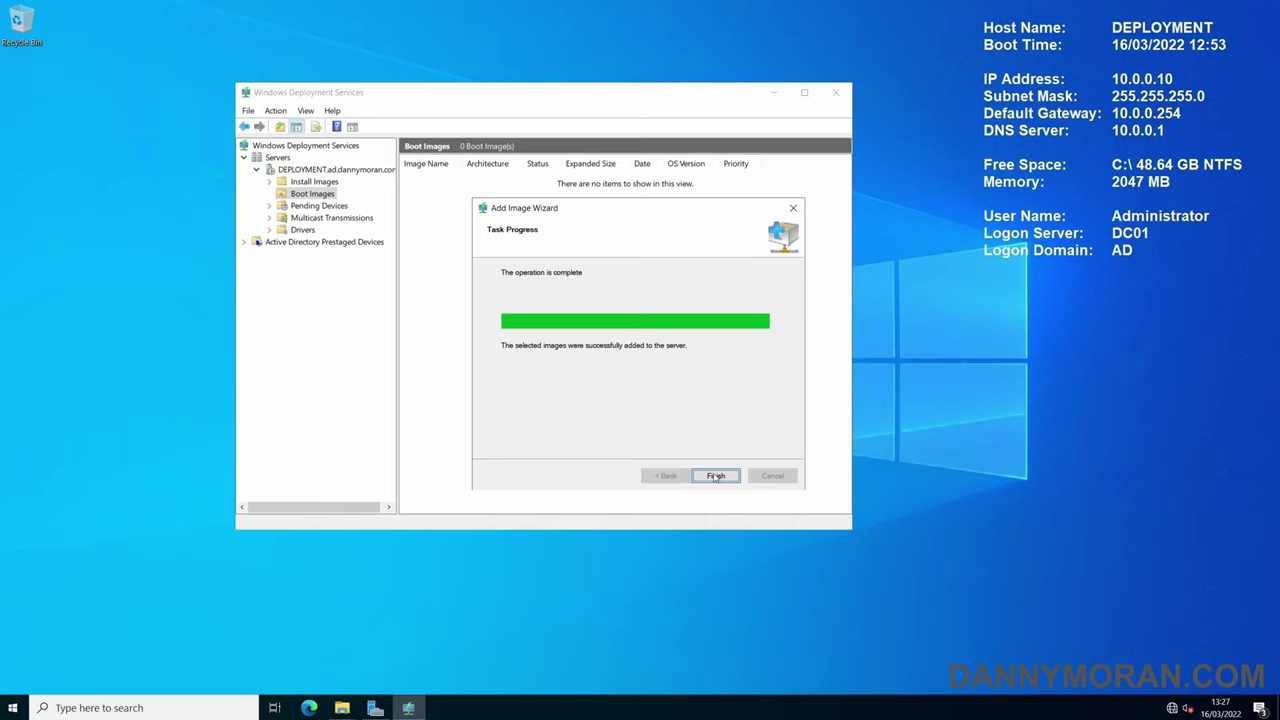
- Start adding an install image in a new image group named Windows 10
left_click(716, 476)
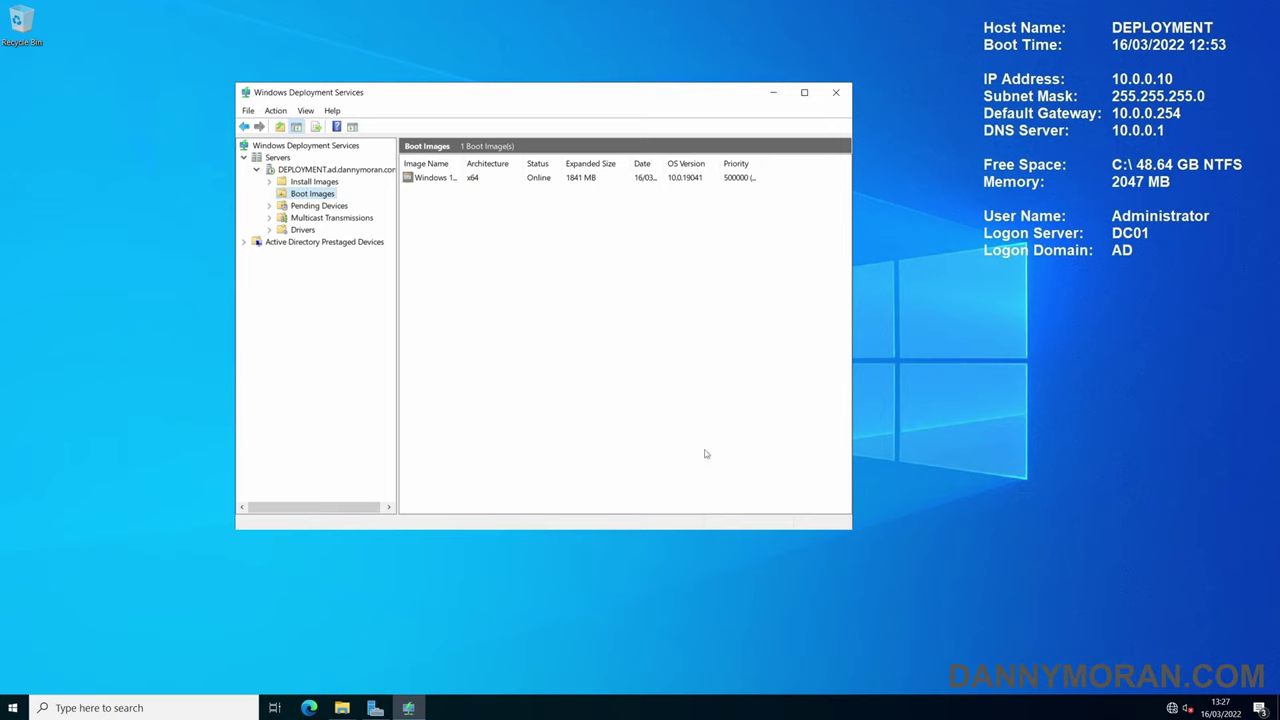
left_click(318, 183)
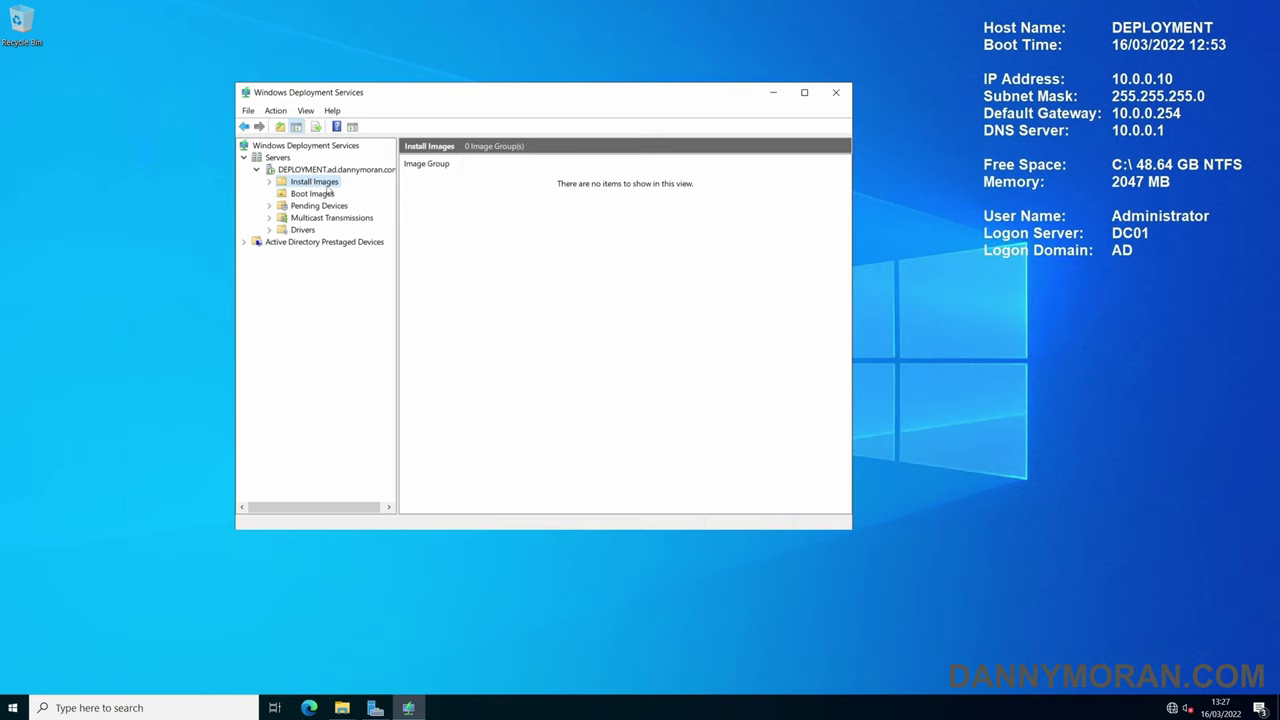
right_click(327, 186)
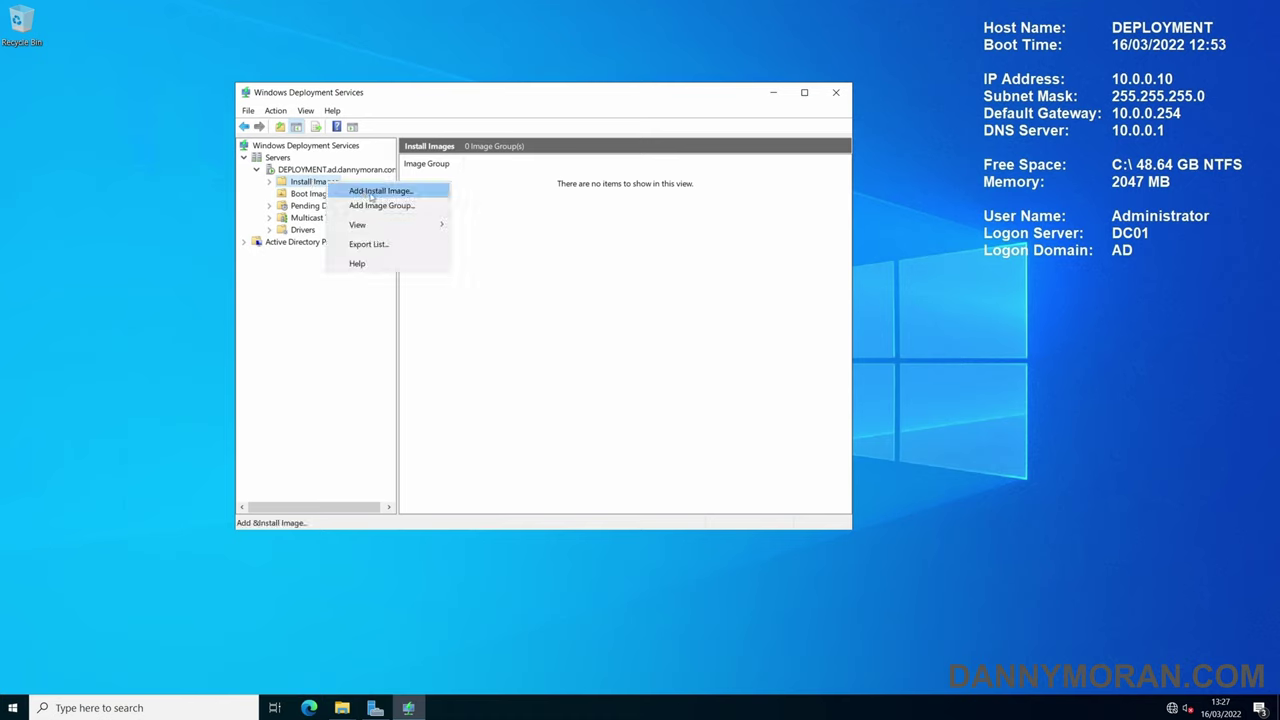
left_click(371, 191)
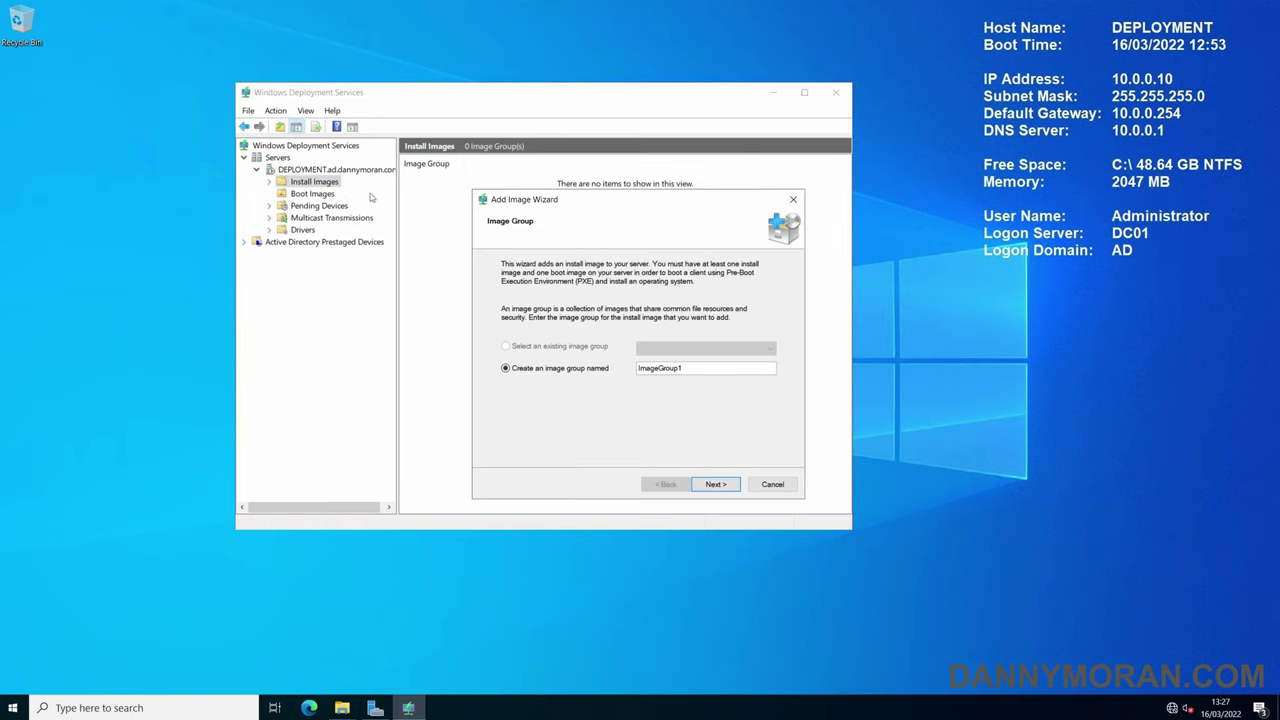
left_click(569, 366)
type("Windows 10")
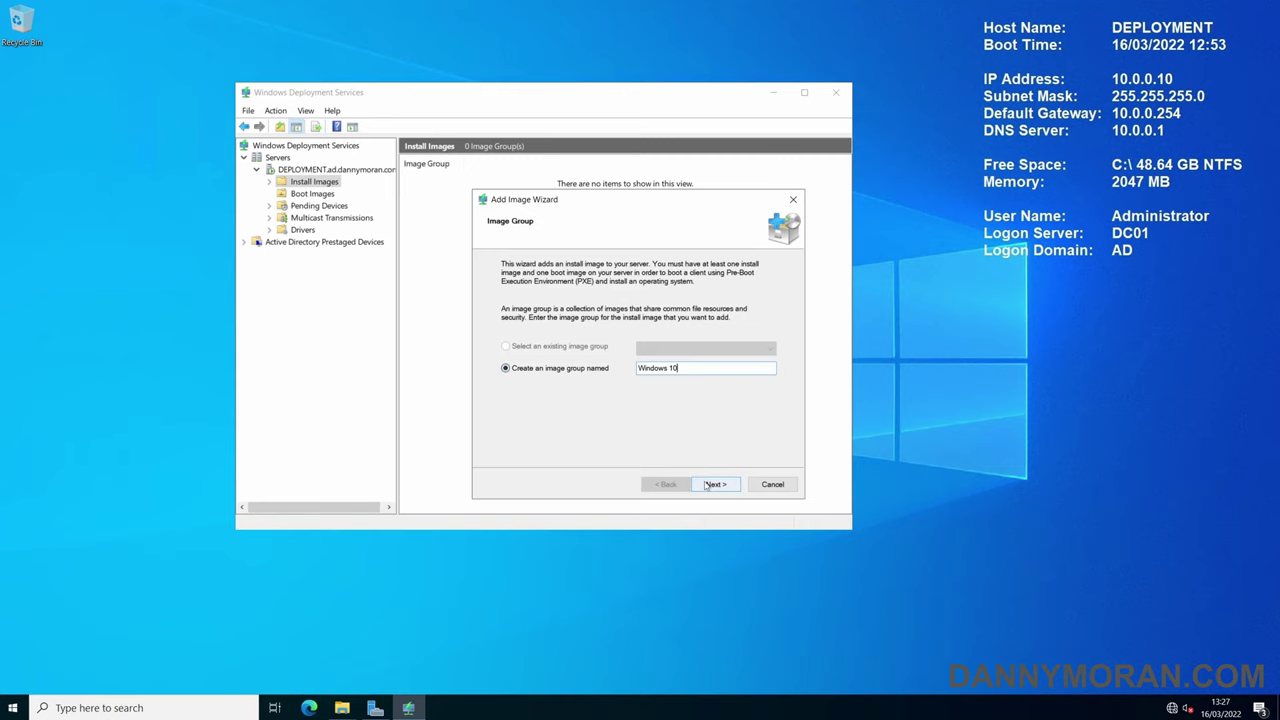
left_click(707, 485)
- Choose E:\sources\install.wim as the install image file
left_click(755, 309)
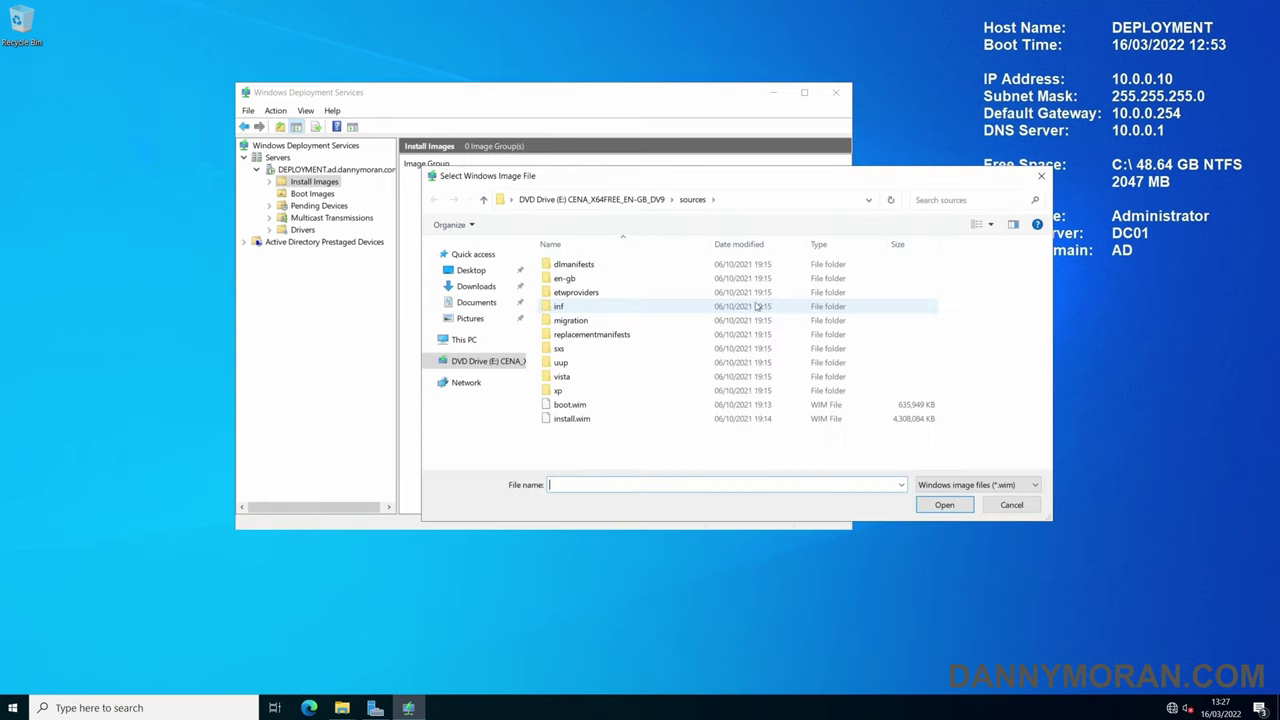
left_click(602, 419)
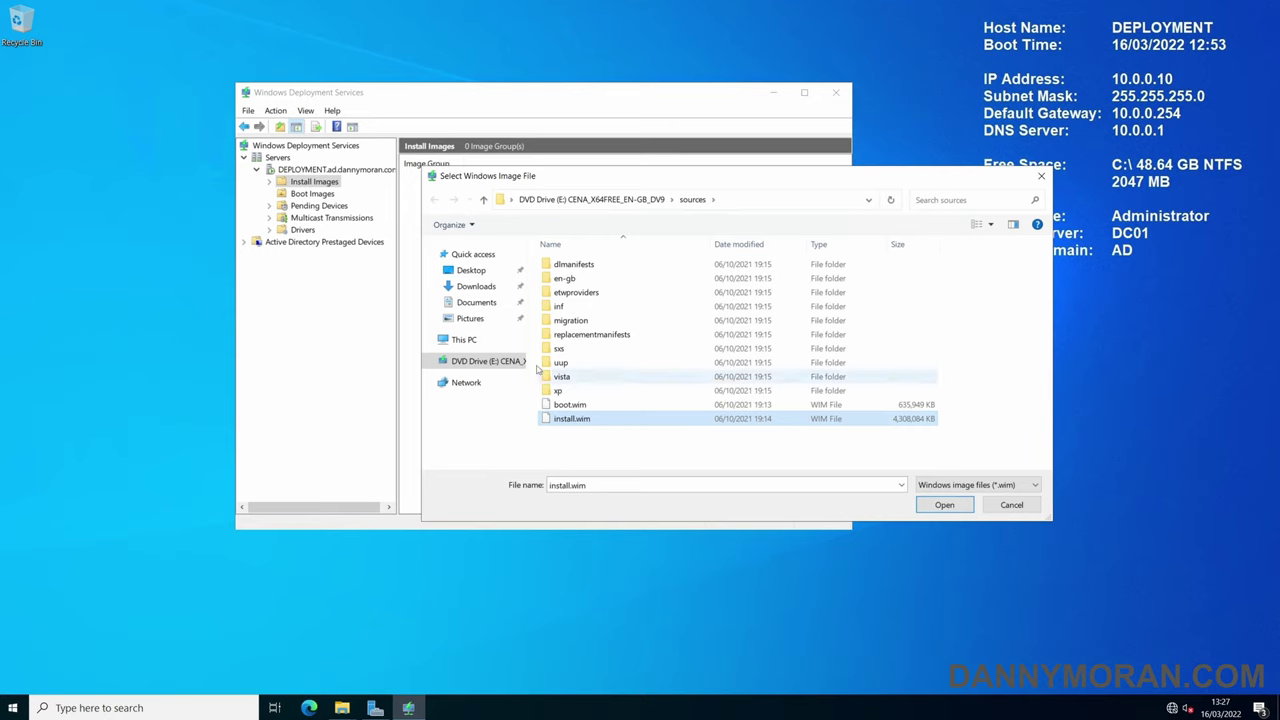
left_click(942, 505)
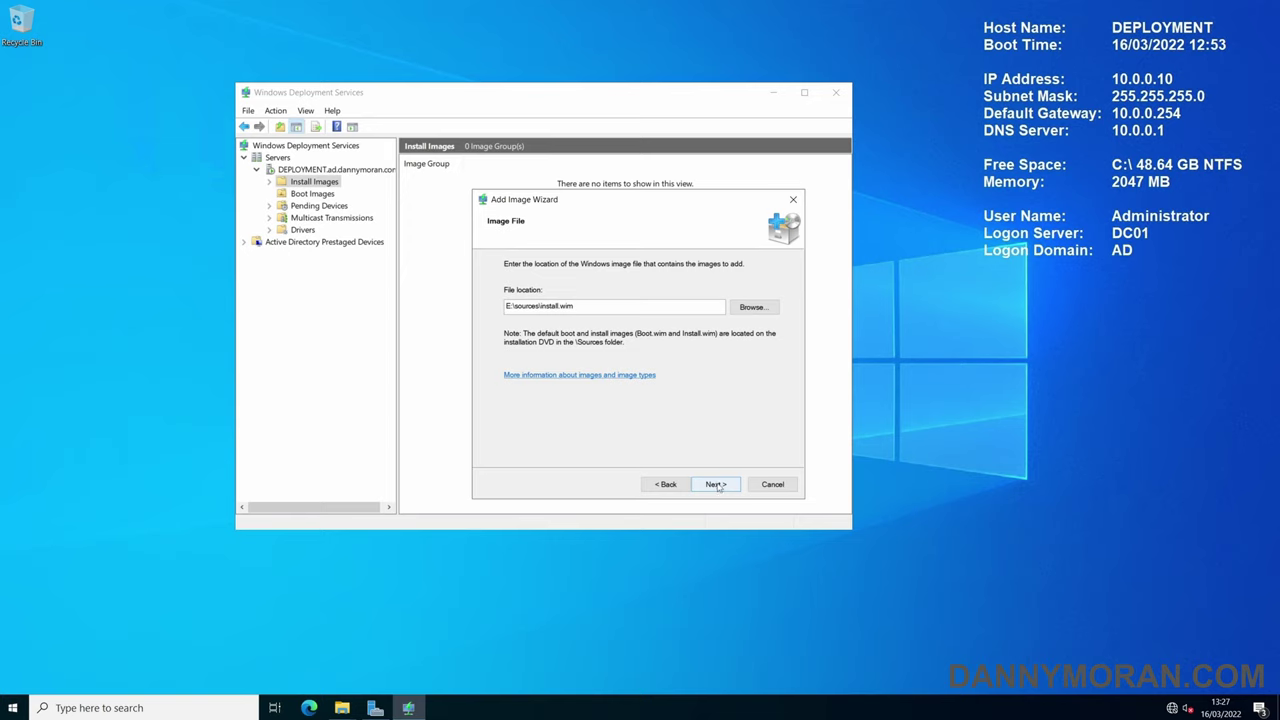
- Drop 'Evaluation' from the install image's name and description and add it as Windows 10 Enterprise
left_click(716, 485)
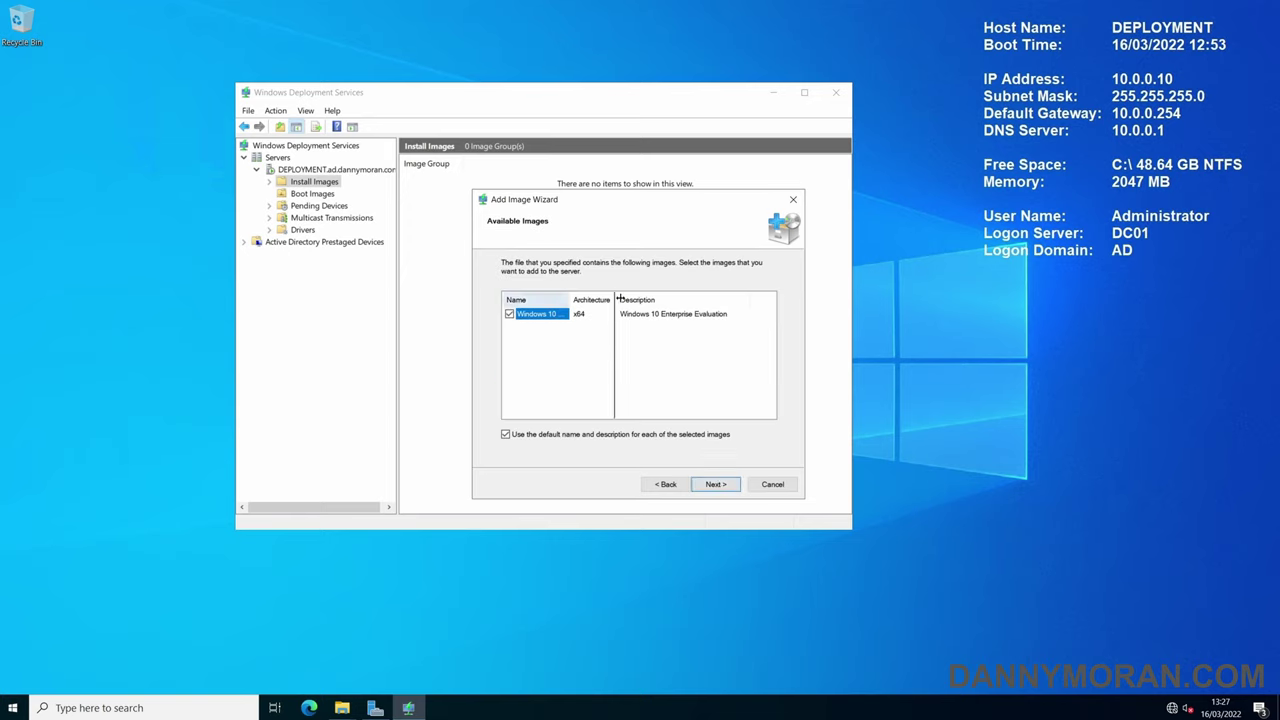
double_click(570, 299)
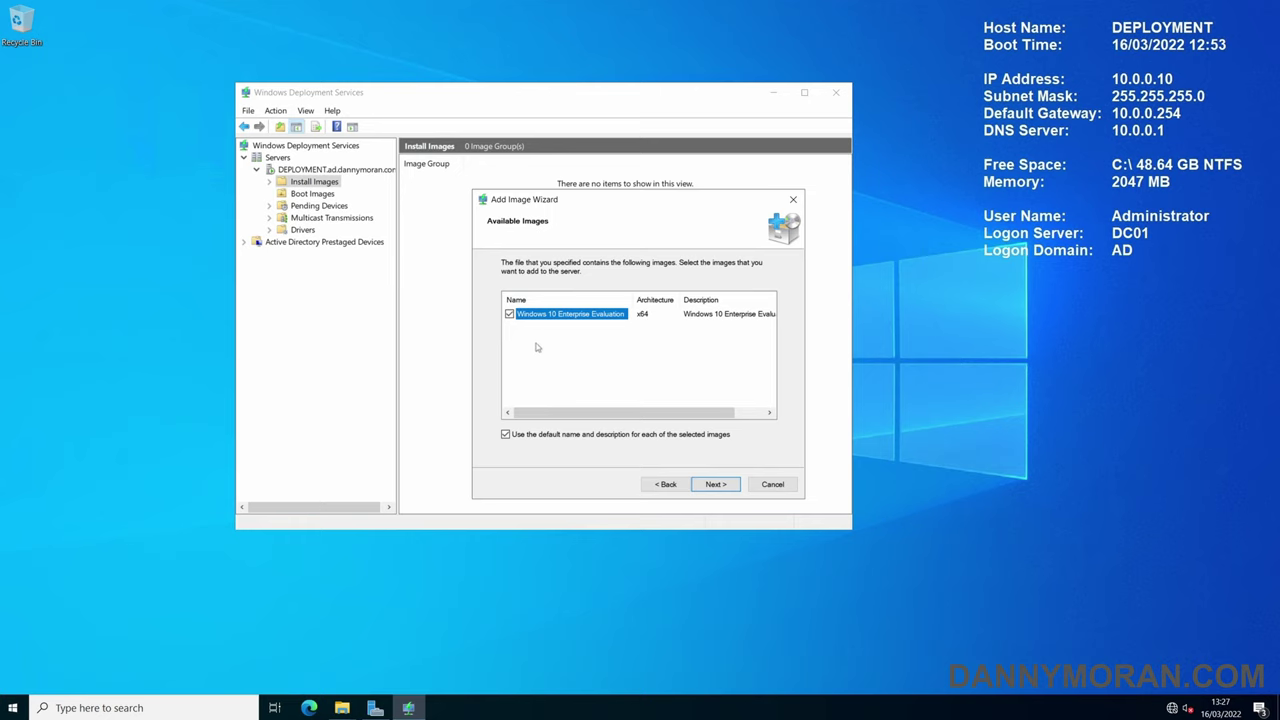
left_click(506, 435)
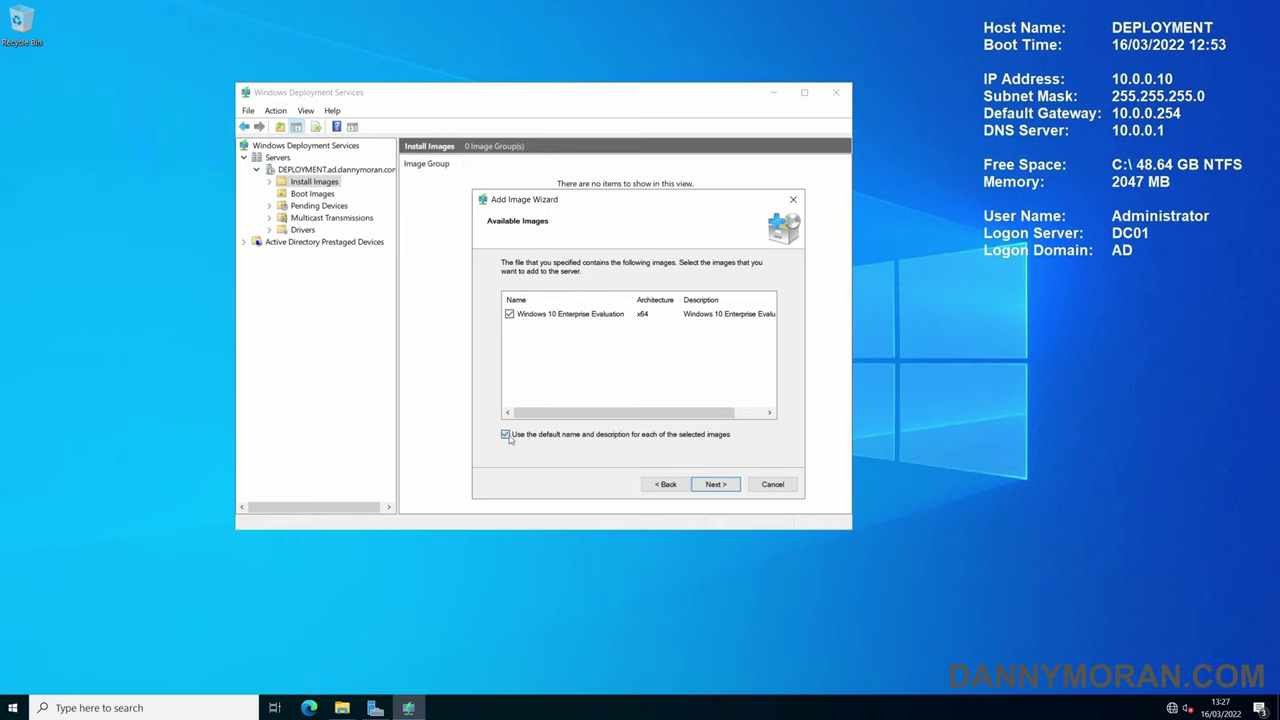
left_click(716, 484)
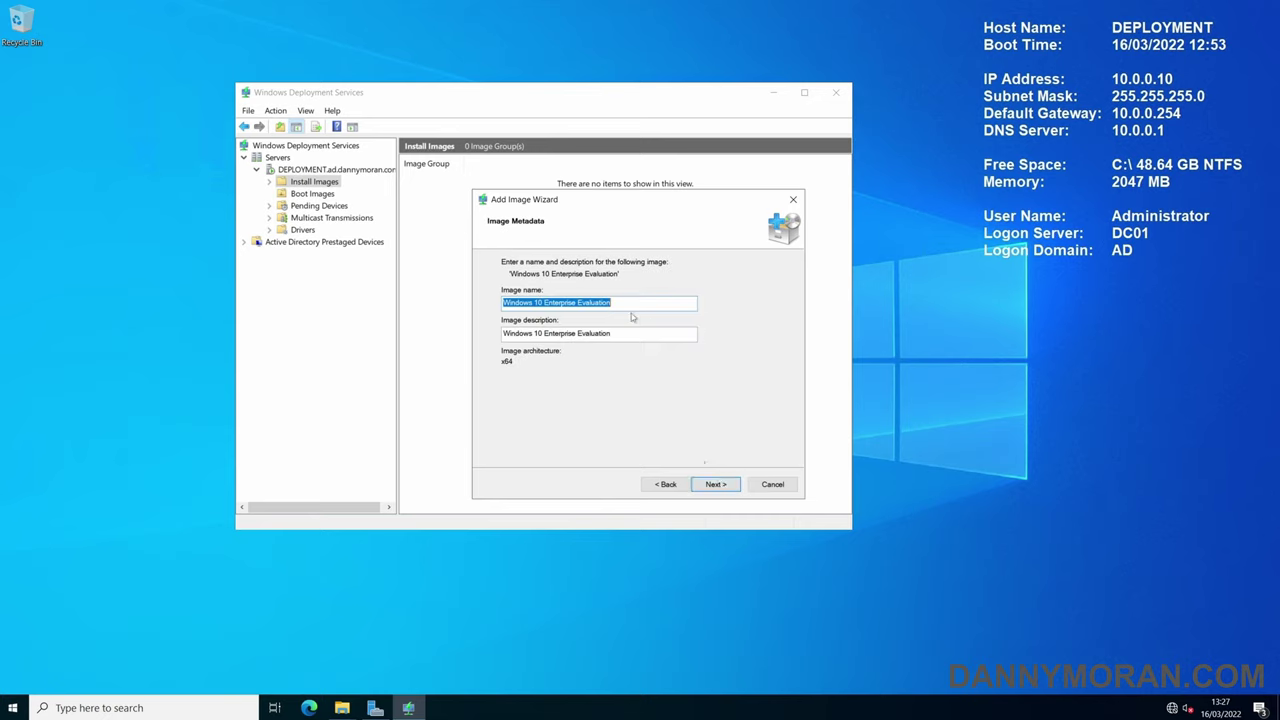
double_click(594, 302)
key("BackSpace")
left_click(611, 333)
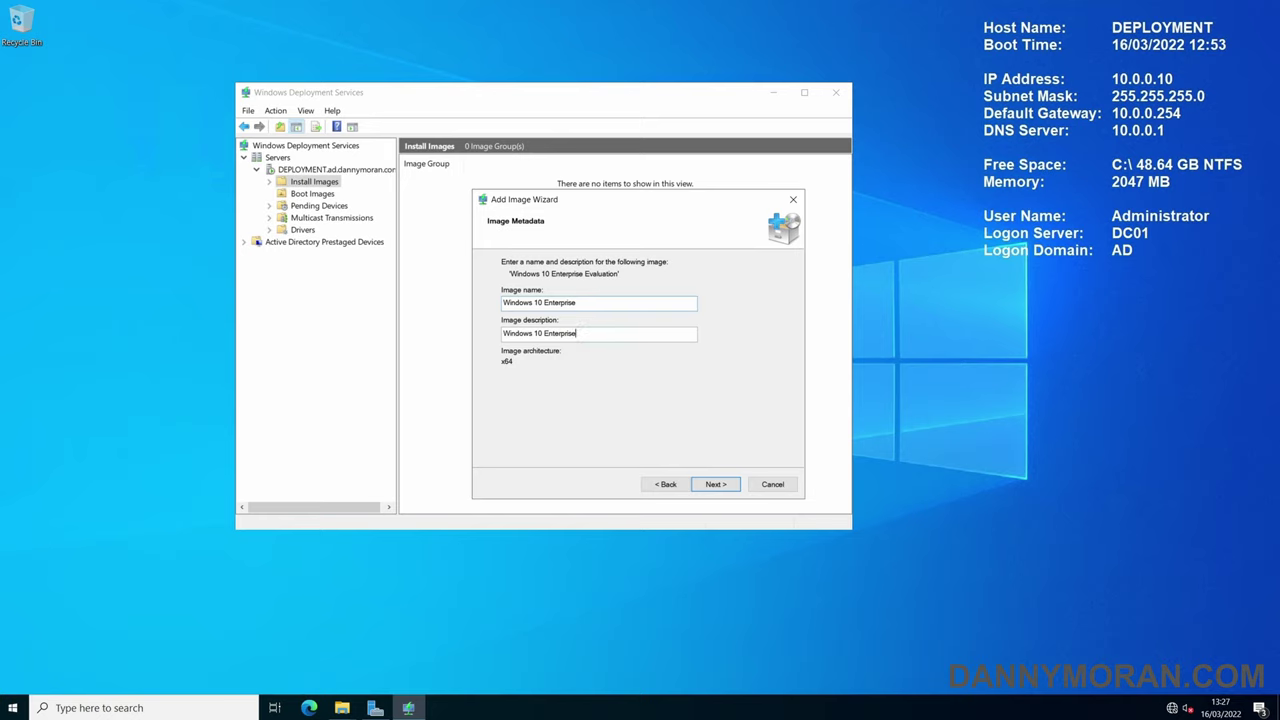
left_click(718, 485)
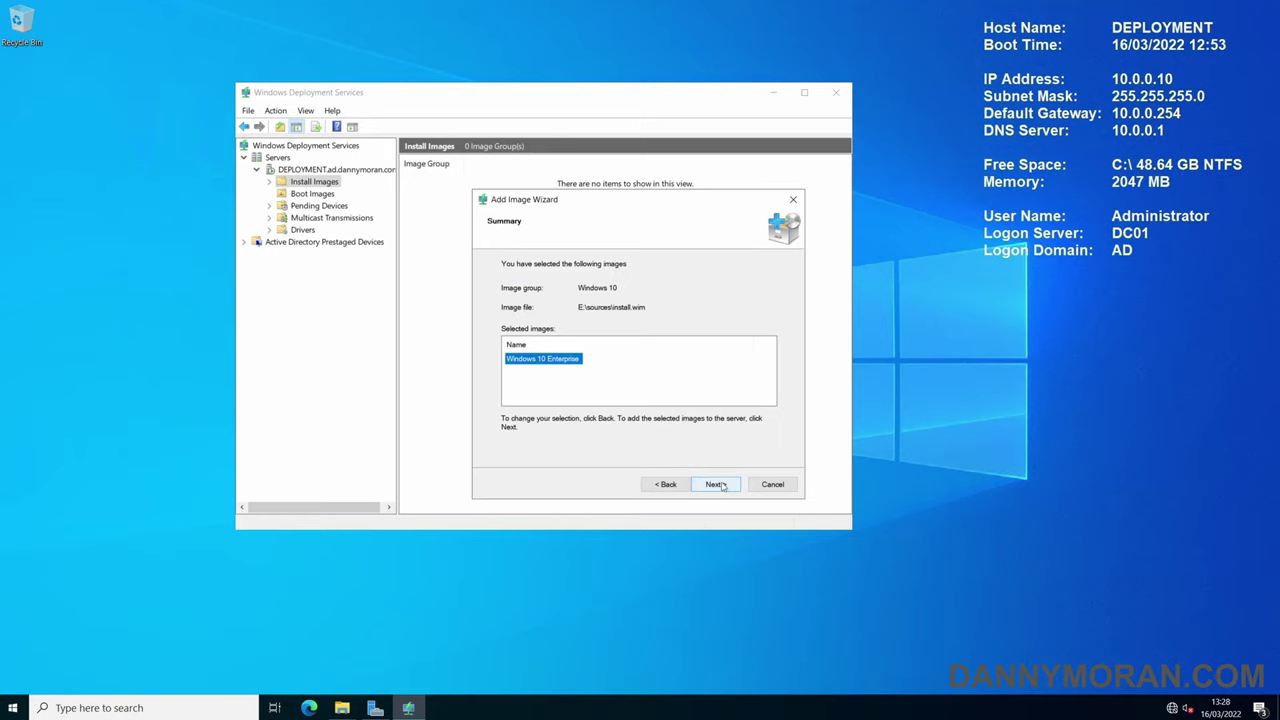
left_click(716, 484)
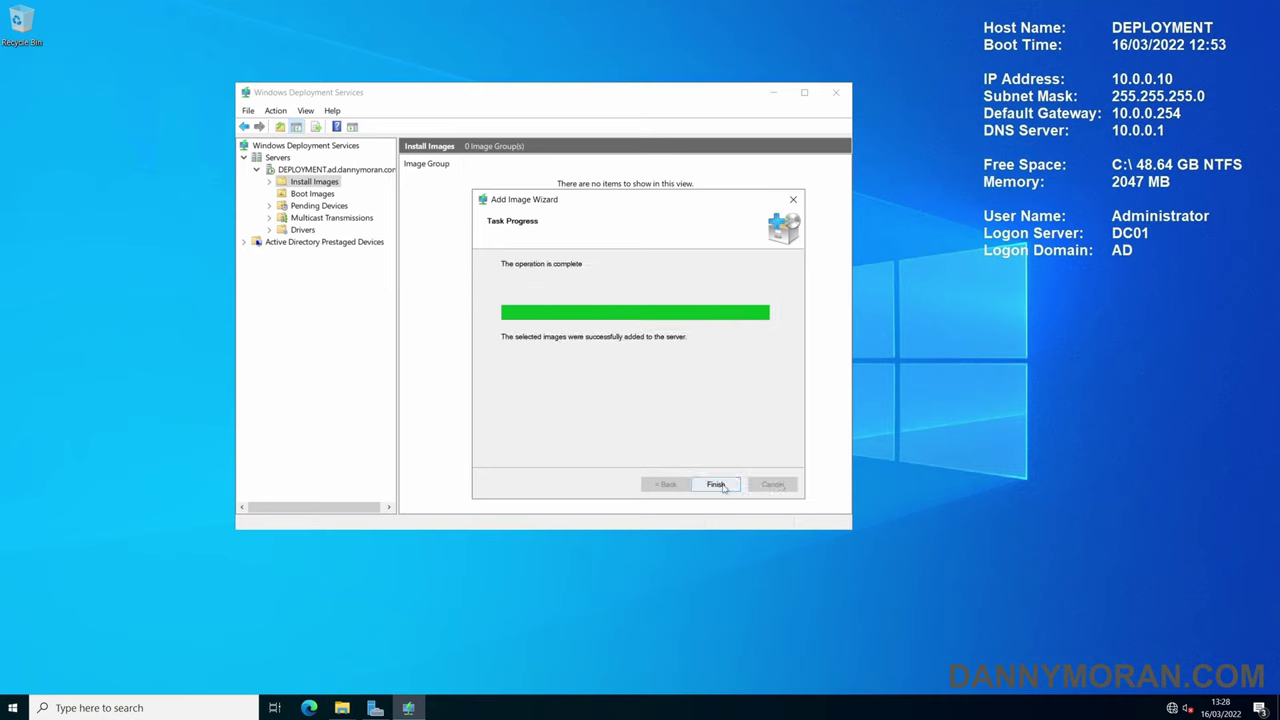
left_click(716, 484)
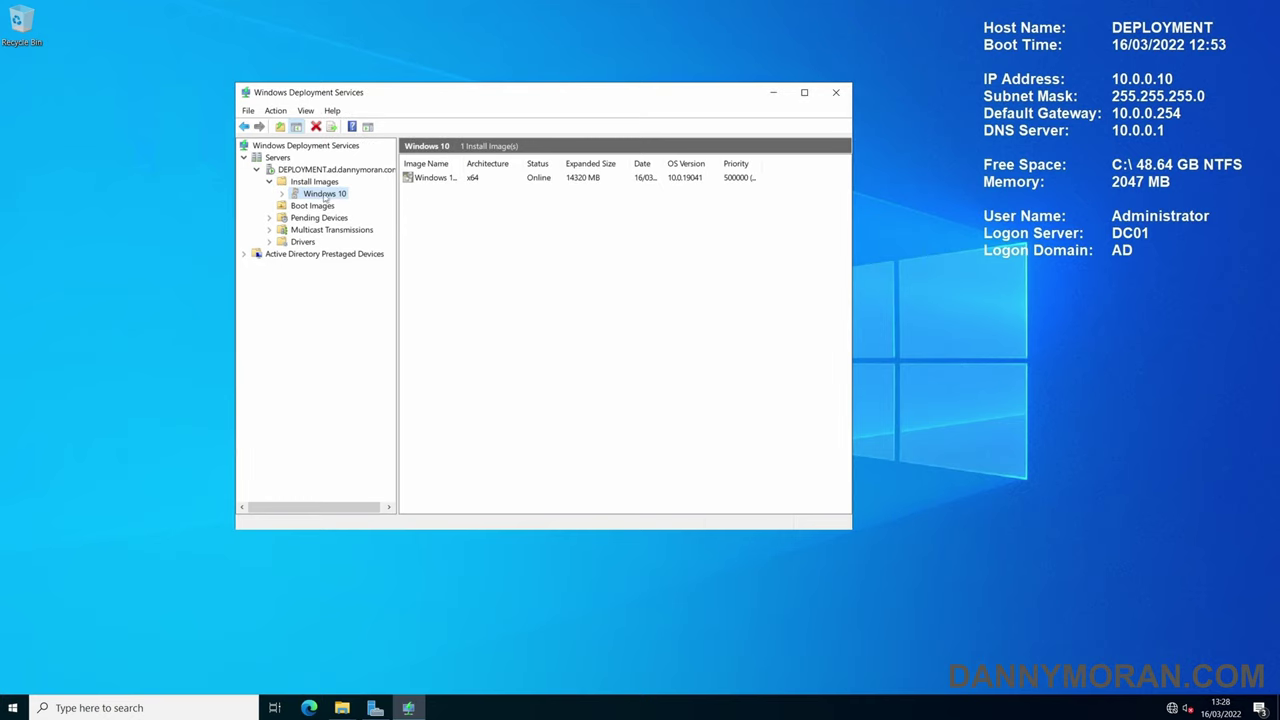
- Widen the Image Name columns to confirm both install and boot images read Windows 10 Enterprise
left_click_drag(463, 163, 532, 163)
left_click(422, 186)
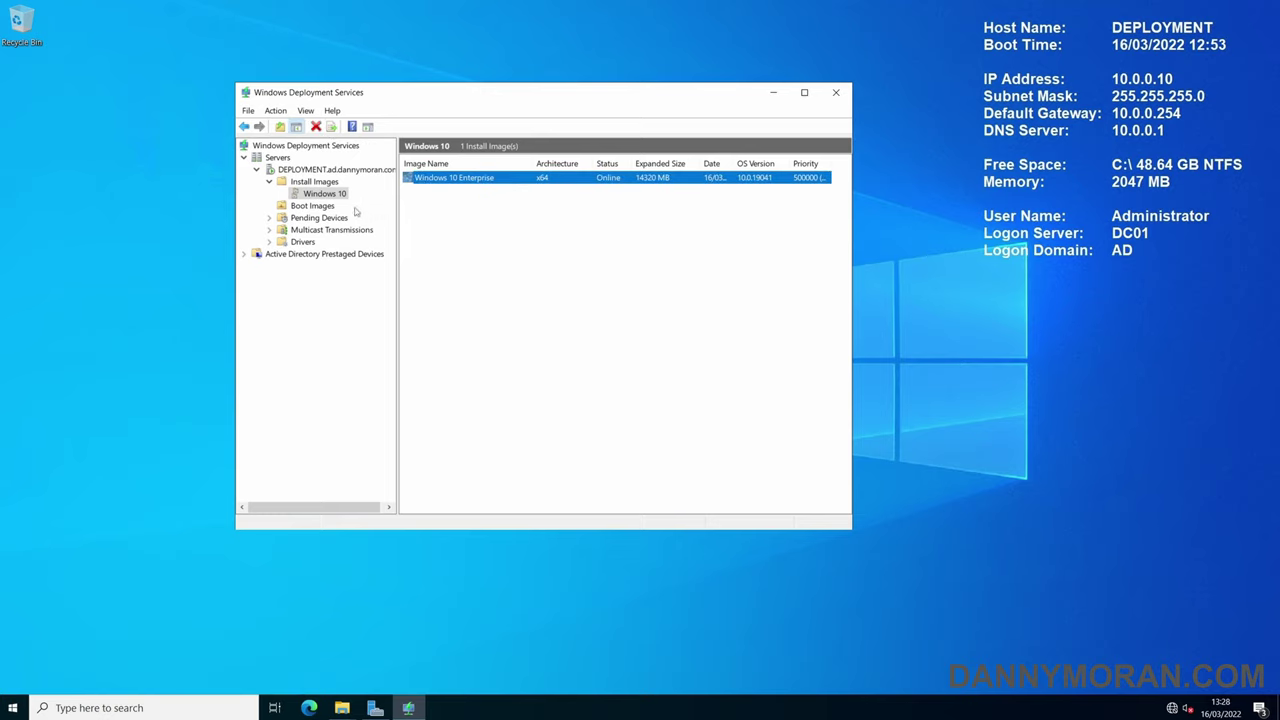
left_click(312, 206)
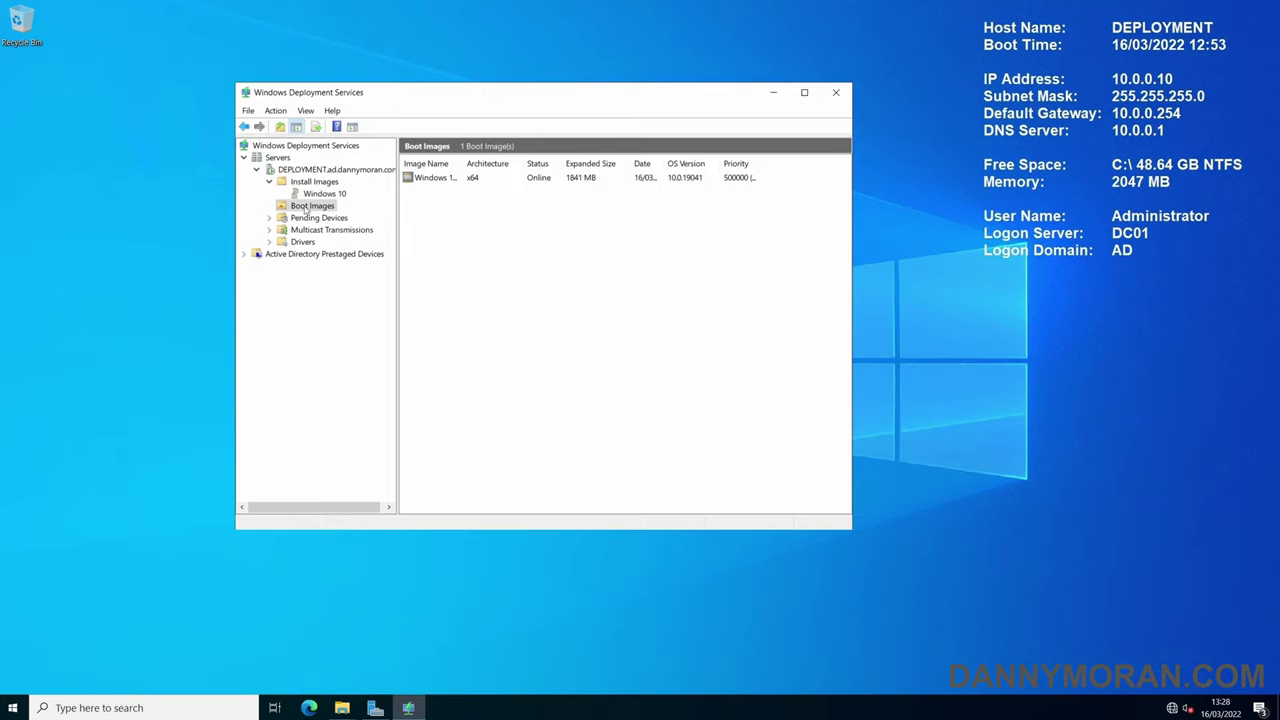
left_click_drag(463, 163, 548, 163)
left_click(464, 185)
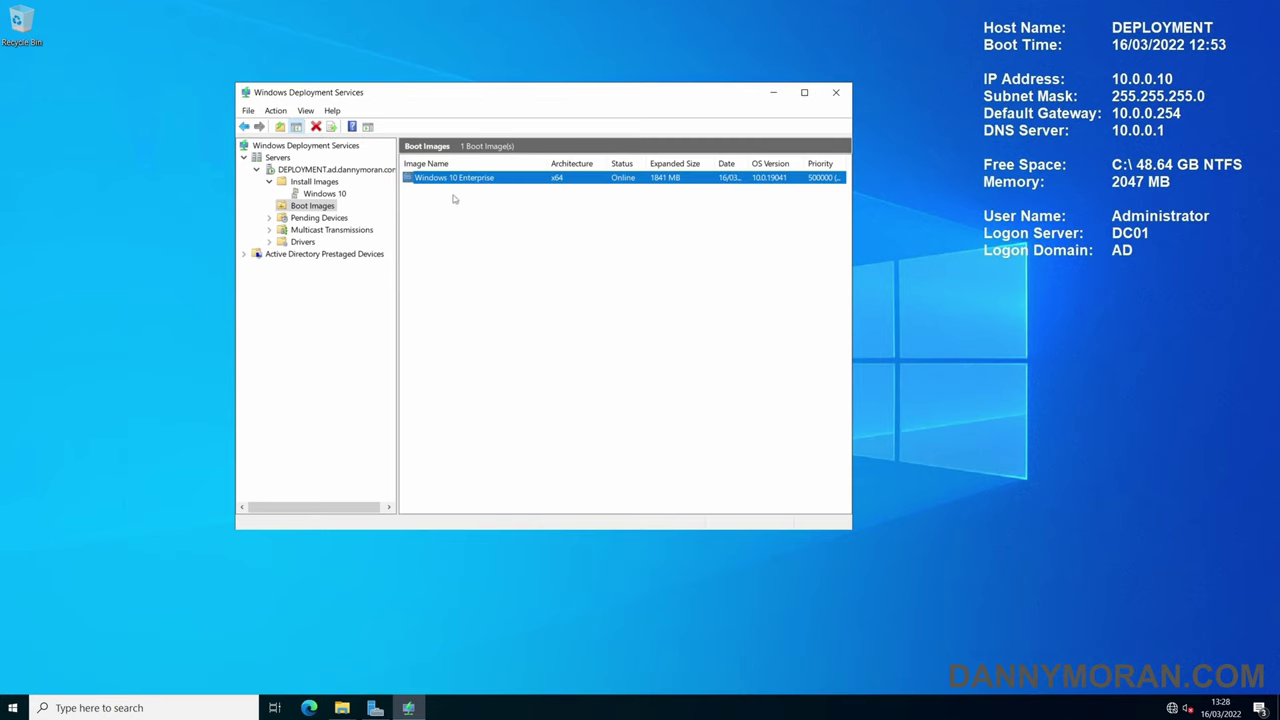
left_click(509, 222)
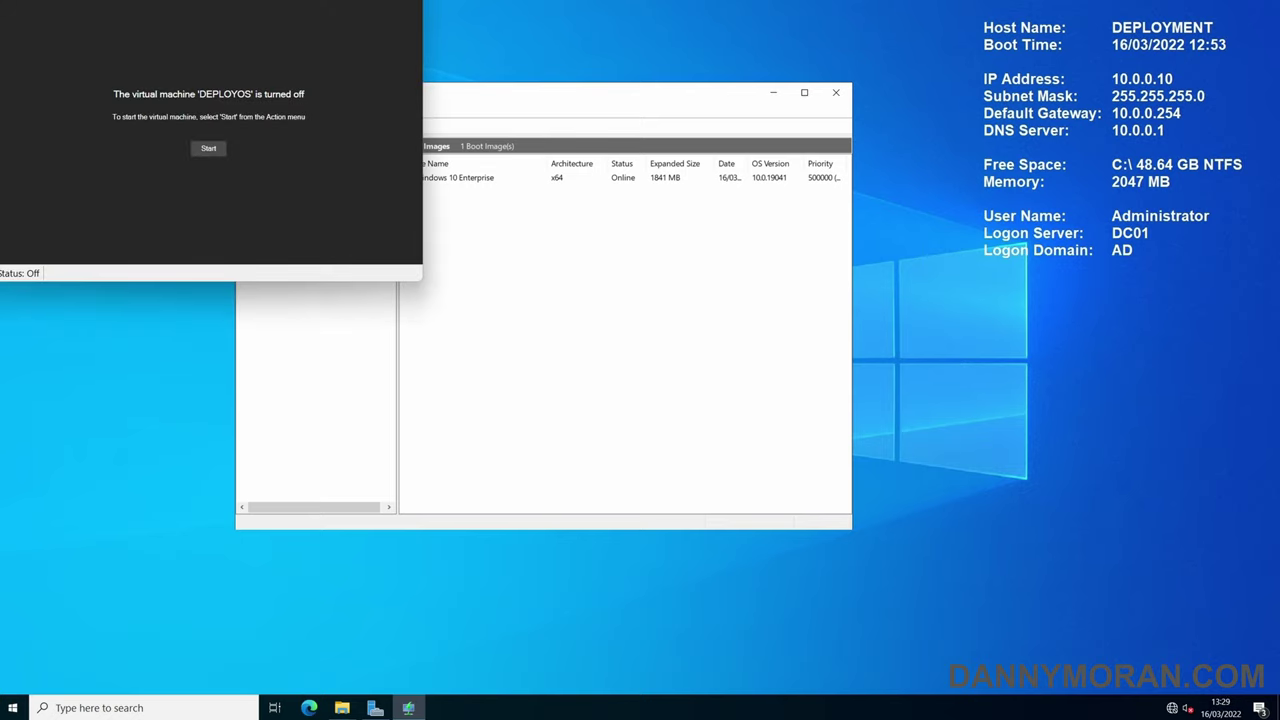
- Start the DEPLOYOS VM so it PXE boots into WDS Windows Setup
left_click(206, 147)
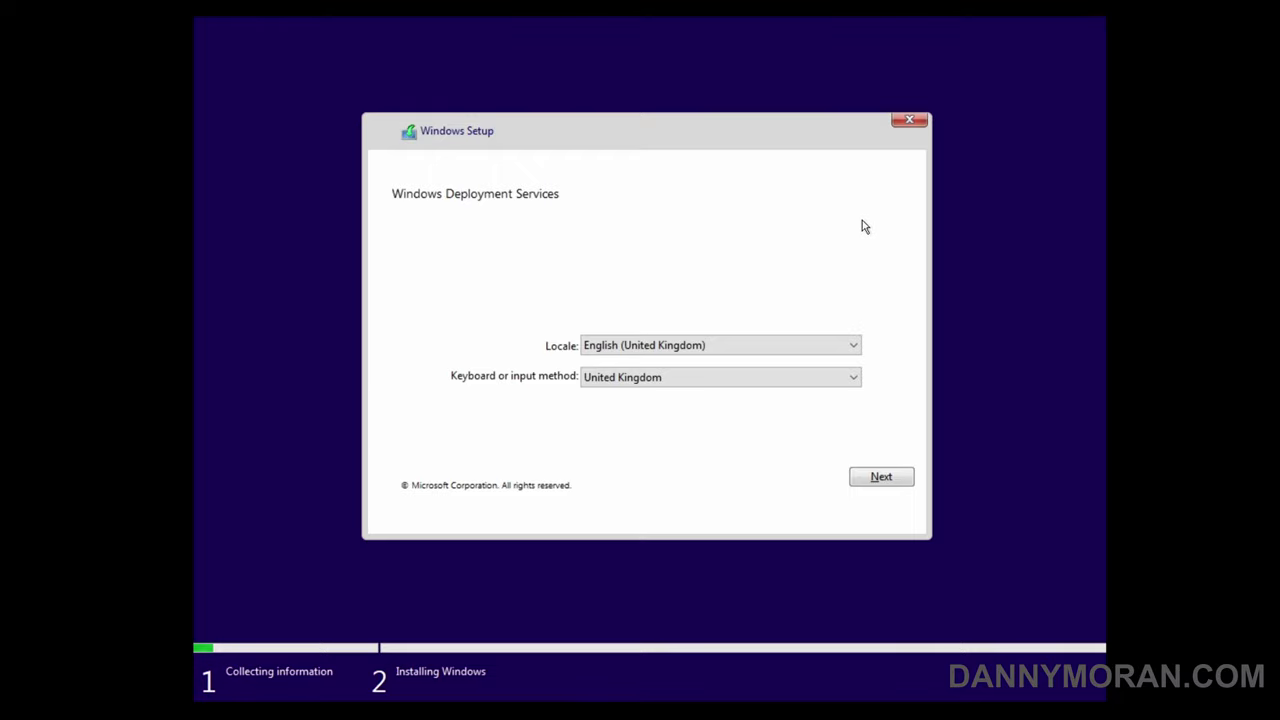
- Keep the UK locale and keyboard, then sign in to the server as AD\Administrator with the domain password
left_click(884, 482)
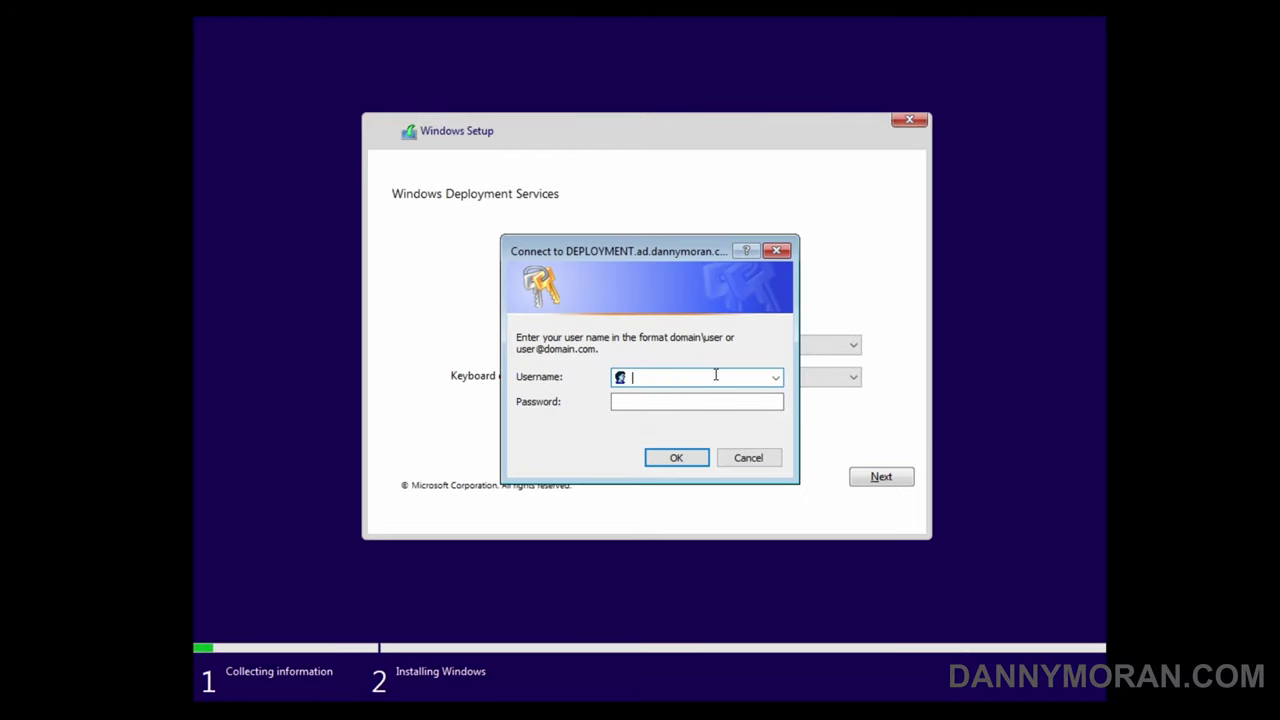
type("AD\\")
type("Administrator")
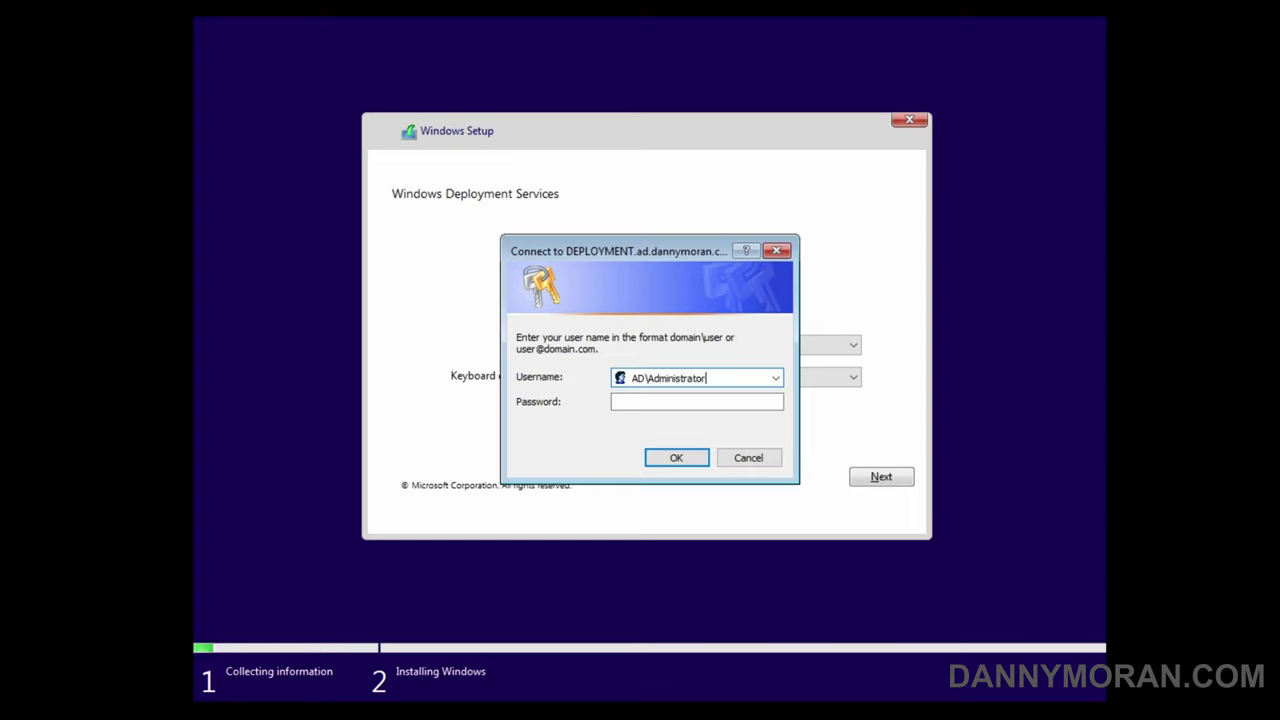
key("Tab")
type("•••••••••••")
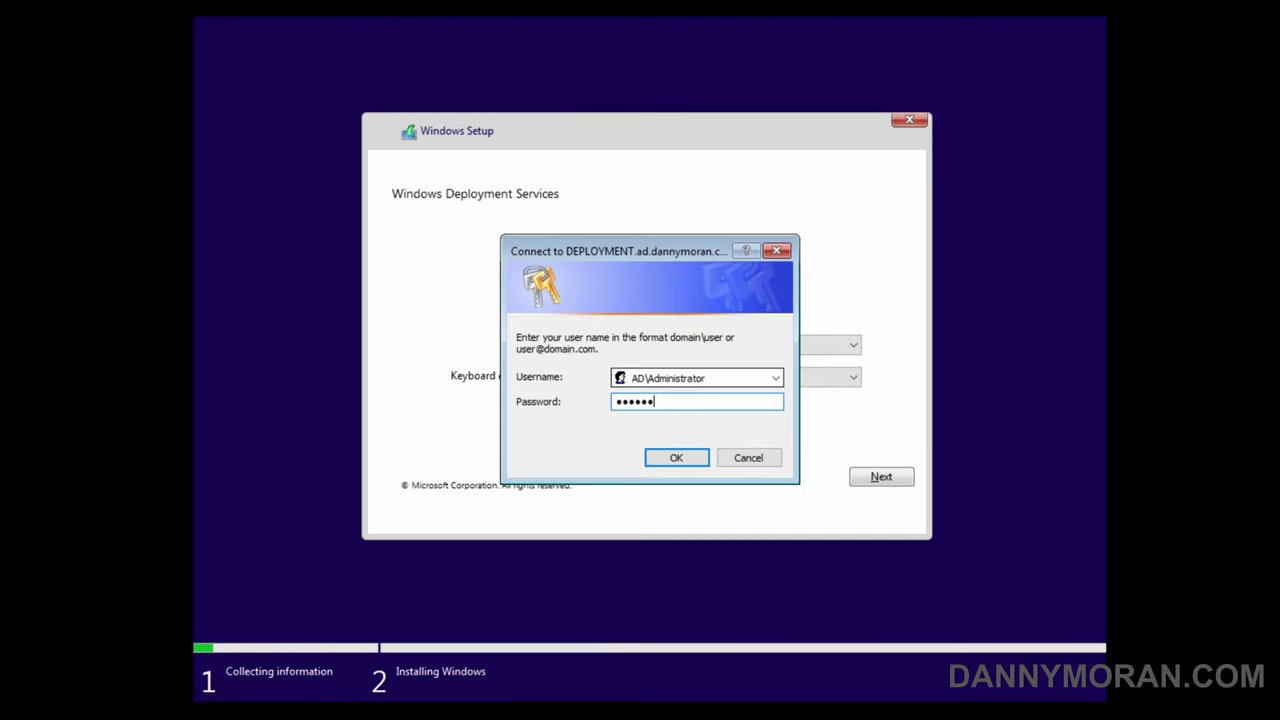
key("Return")
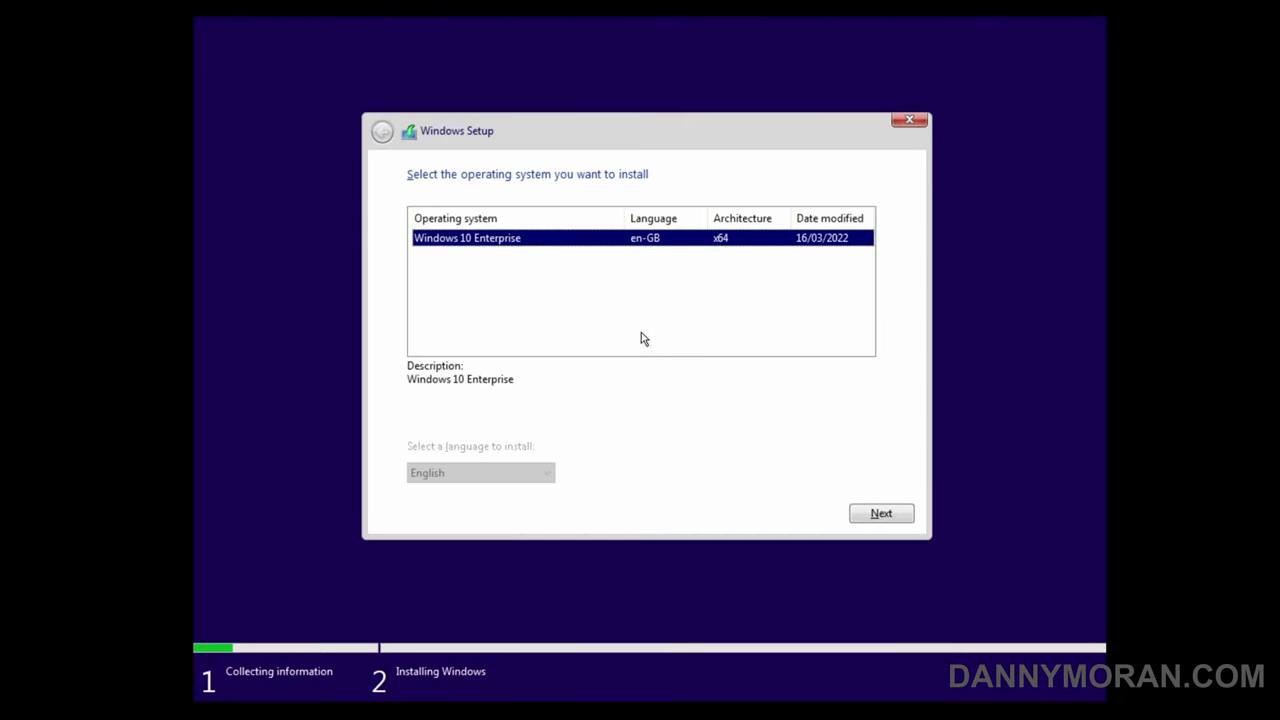
- Choose Windows 10 Enterprise (en-GB, x64) from the operating system list and continue
left_click(632, 332)
left_click(528, 245)
left_click(486, 245, "ctrl")
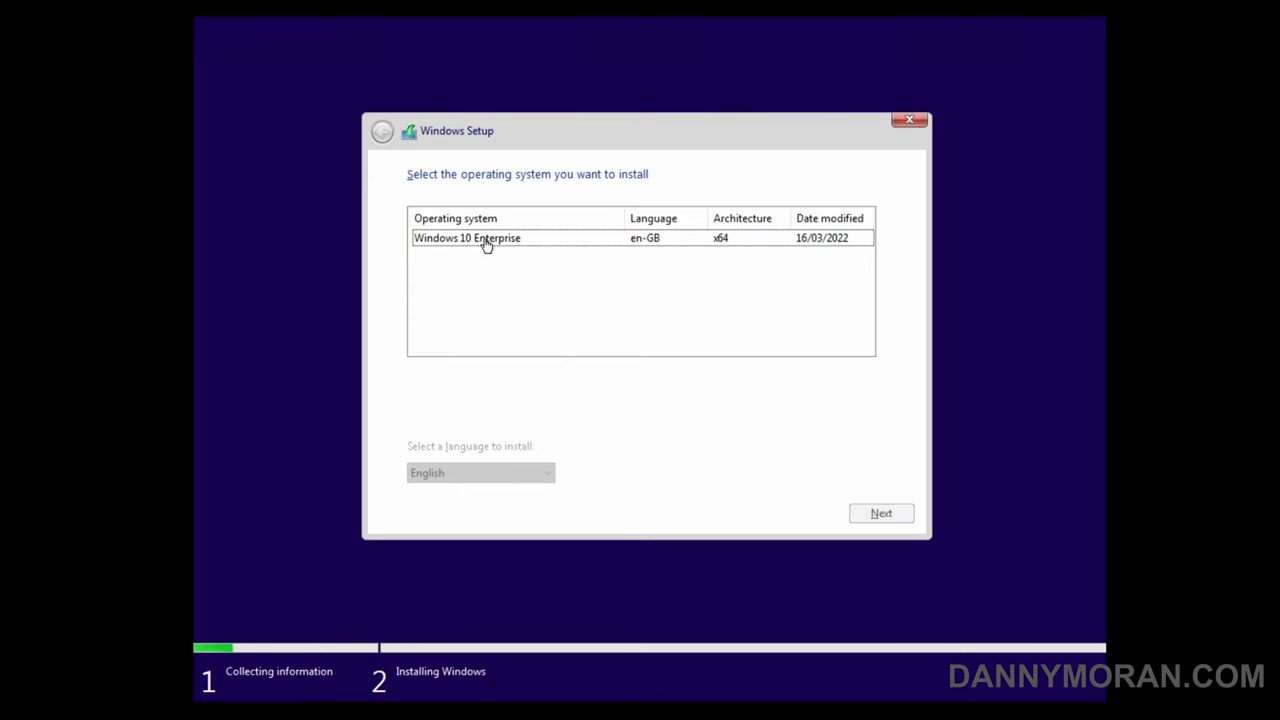
left_click(486, 245)
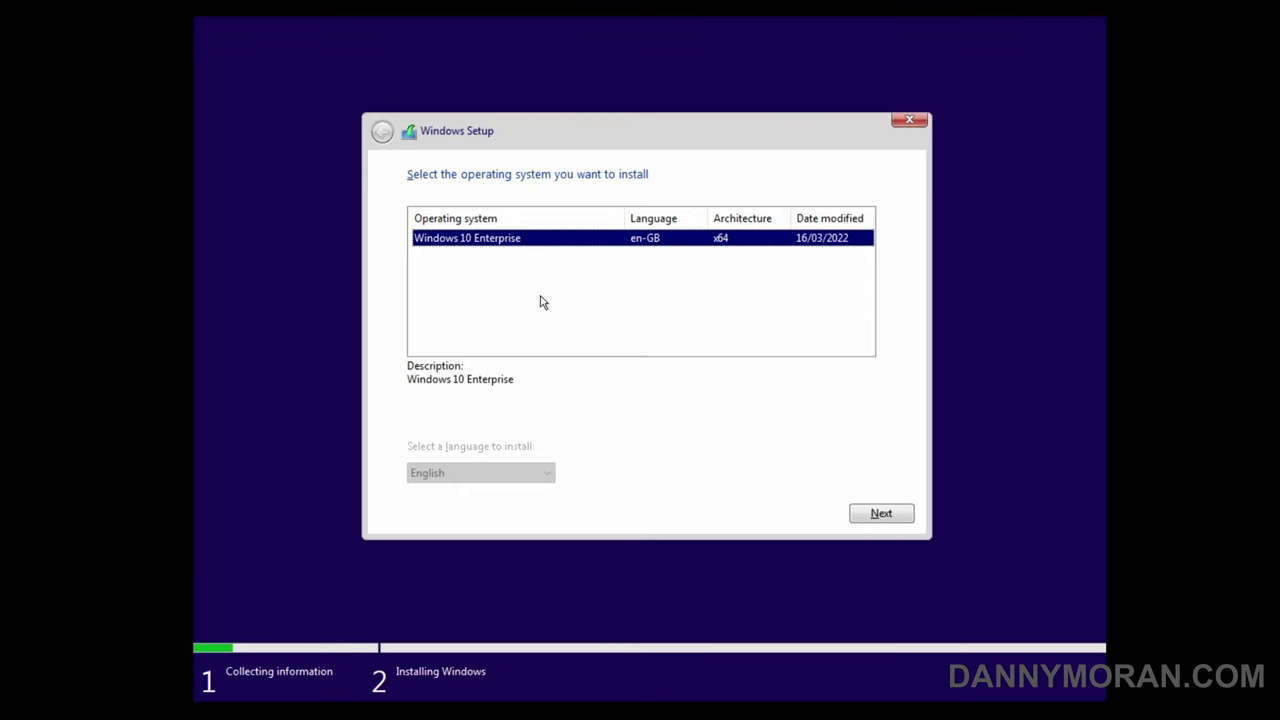
left_click(878, 514)
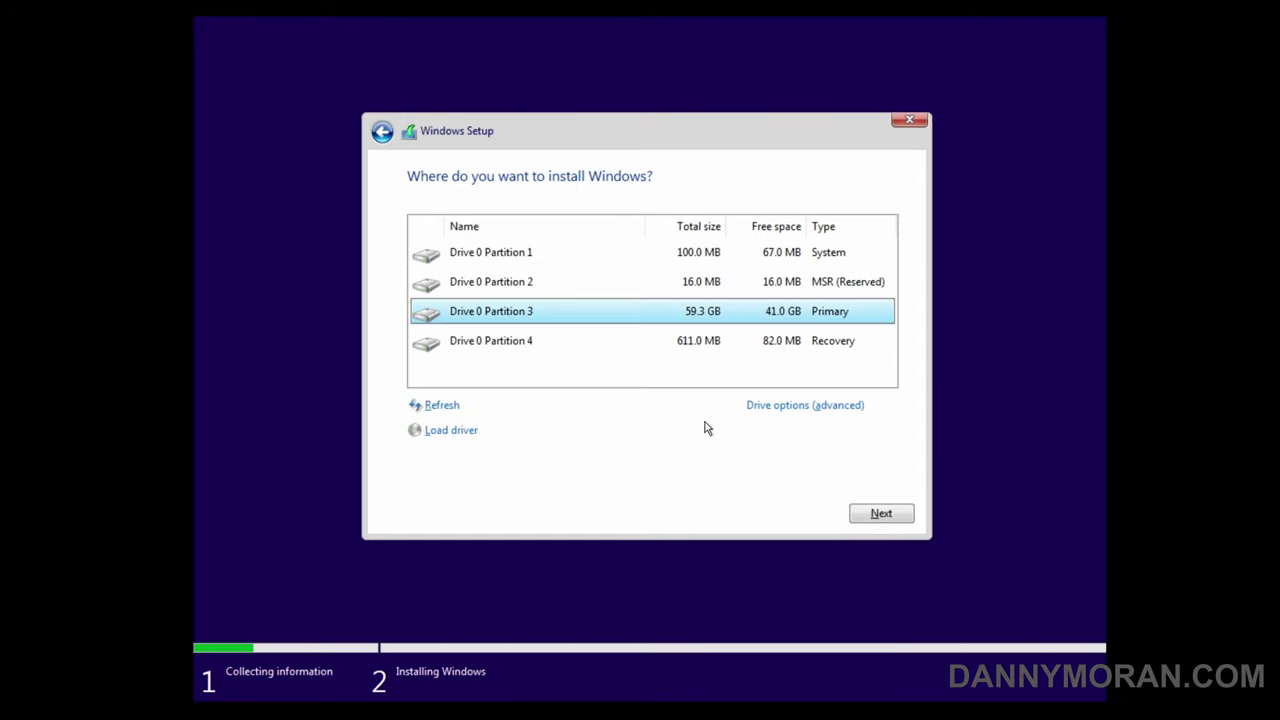
- Delete Drive 0 Partition 1 and the MSR partition using Drive options (advanced)
left_click(556, 258)
left_click(789, 406)
key("alt+d")
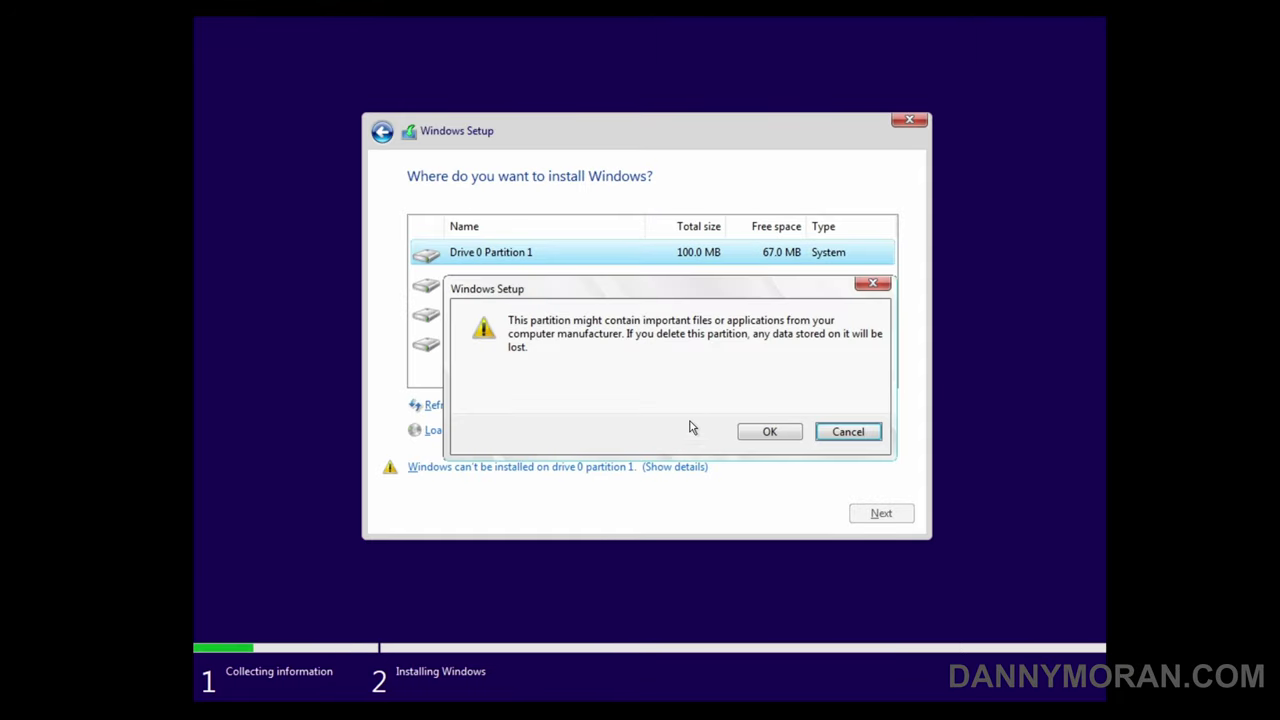
key("Return")
left_click(560, 285)
left_click(568, 407)
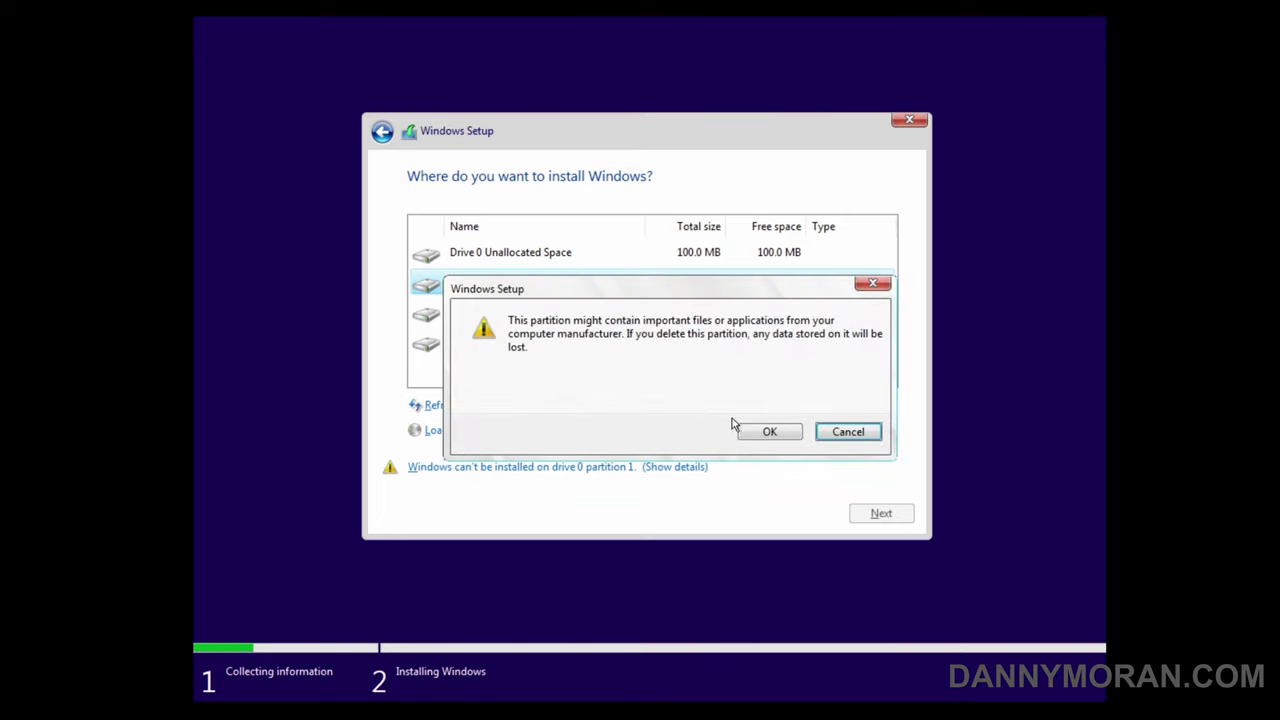
left_click(764, 431)
- Delete the two remaining partitions and install Windows on the 60.0 GB unallocated space
left_click(529, 287)
left_click(563, 402)
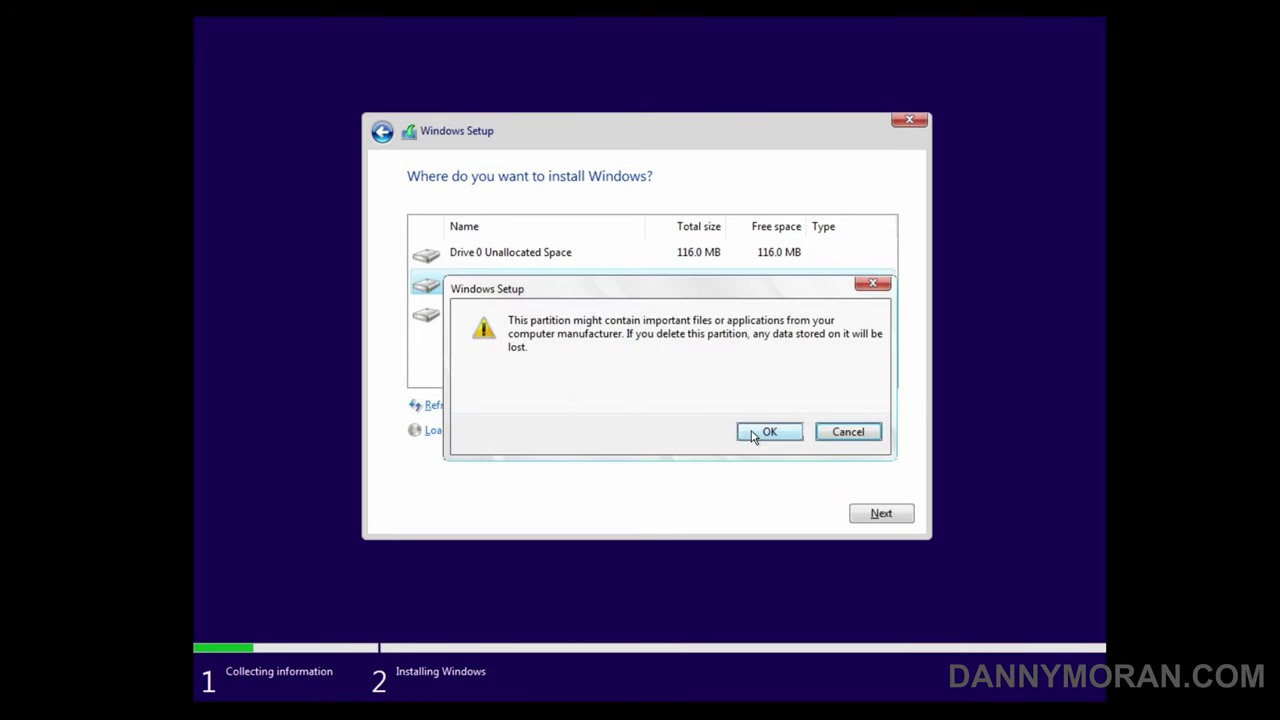
left_click(751, 433)
left_click(513, 290)
left_click(578, 410)
left_click(790, 433)
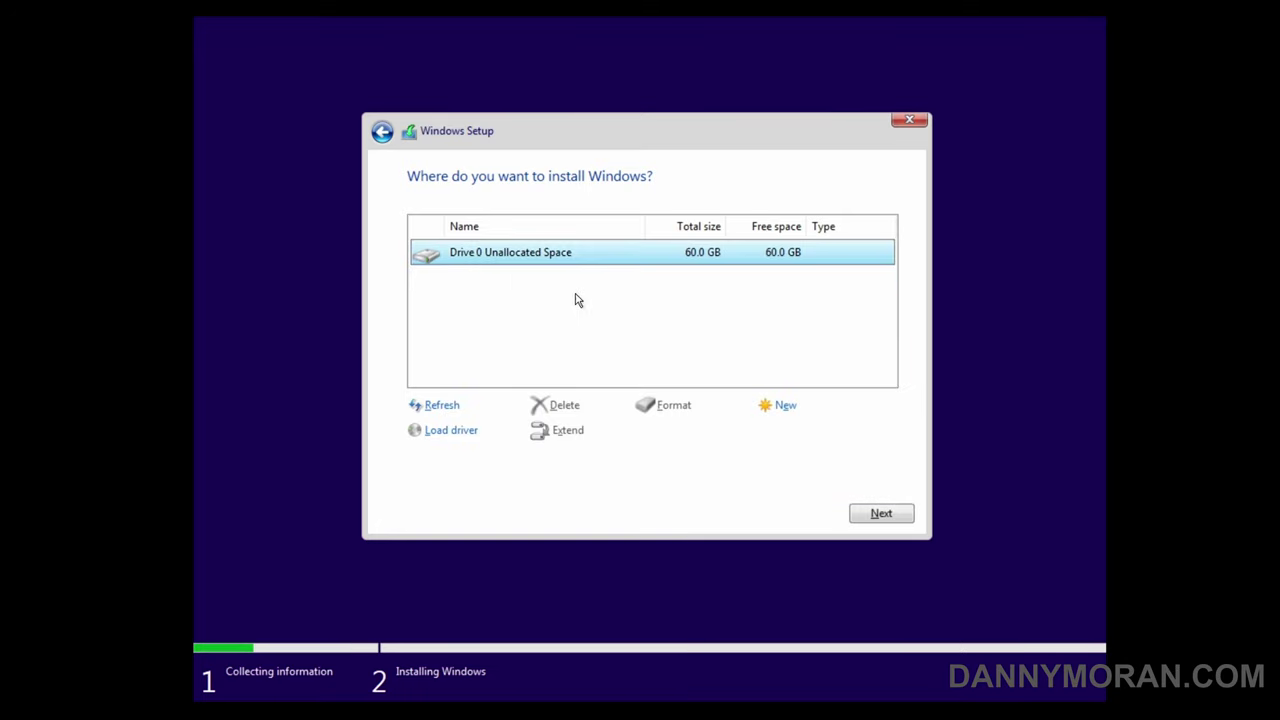
left_click(878, 515)
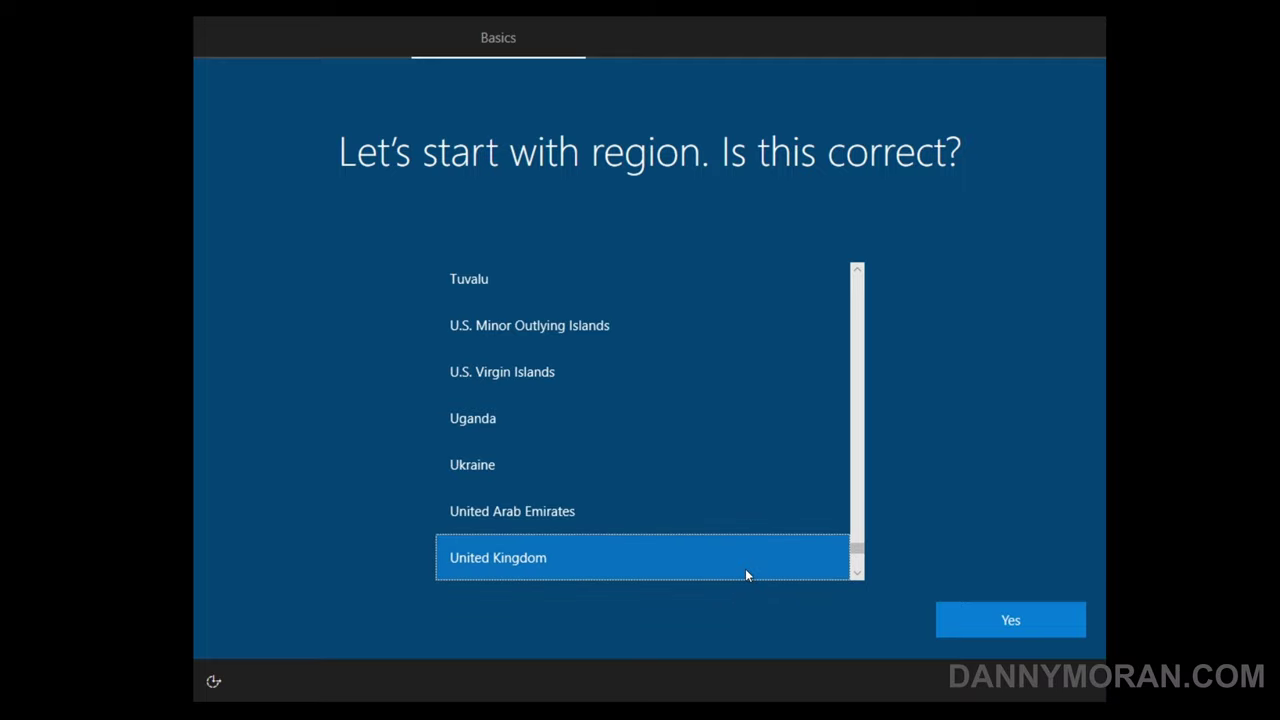
- Confirm United Kingdom region and keyboard, skip a second layout, and choose limited offline setup
left_click(1026, 623)
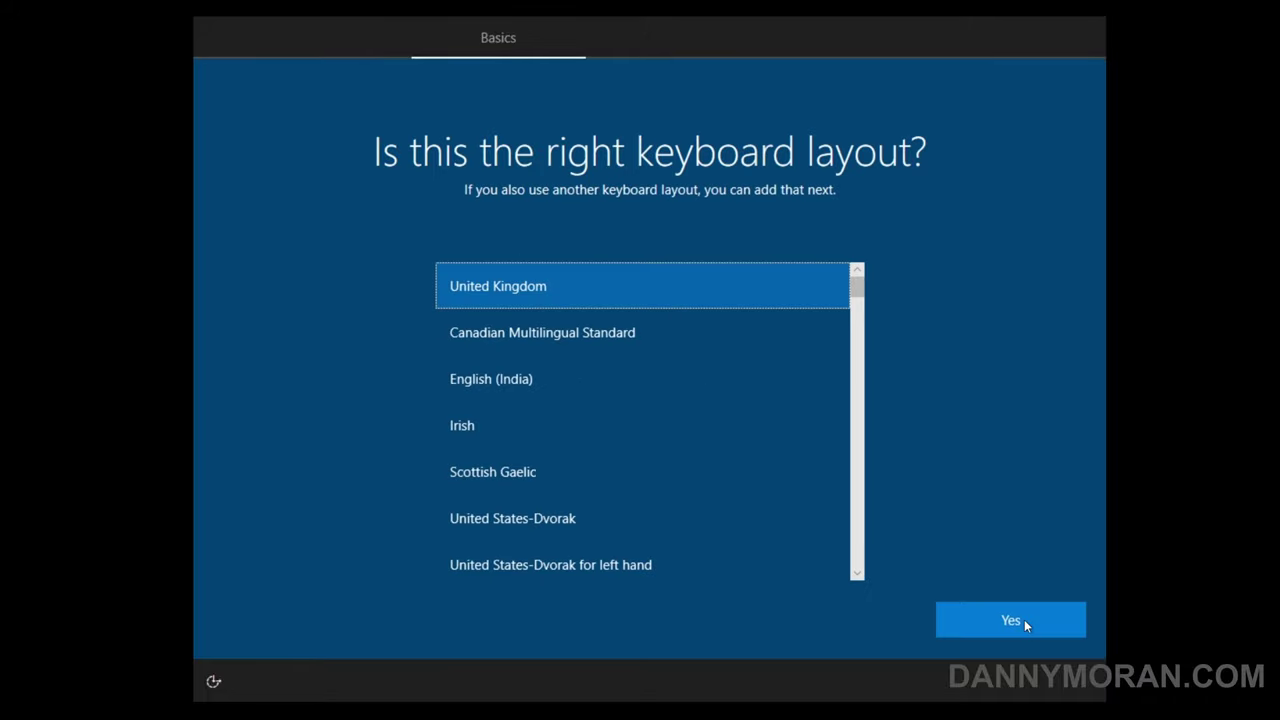
left_click(1024, 619)
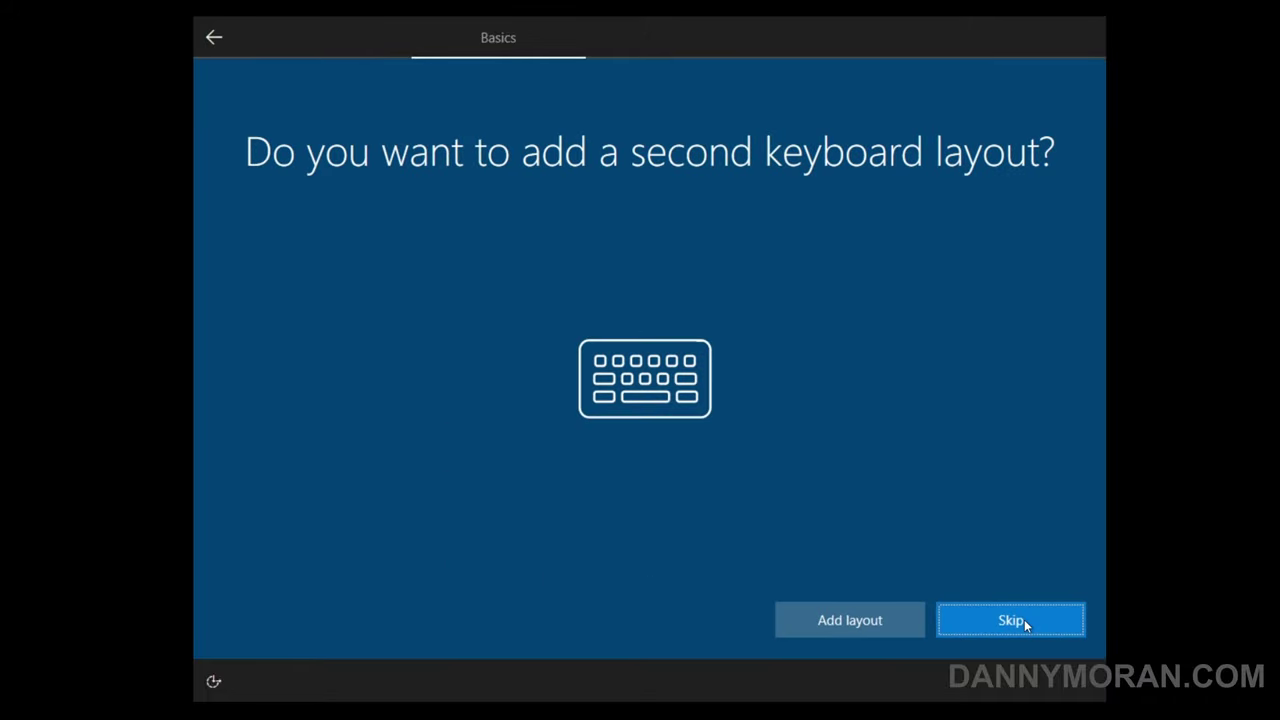
left_click(1024, 619)
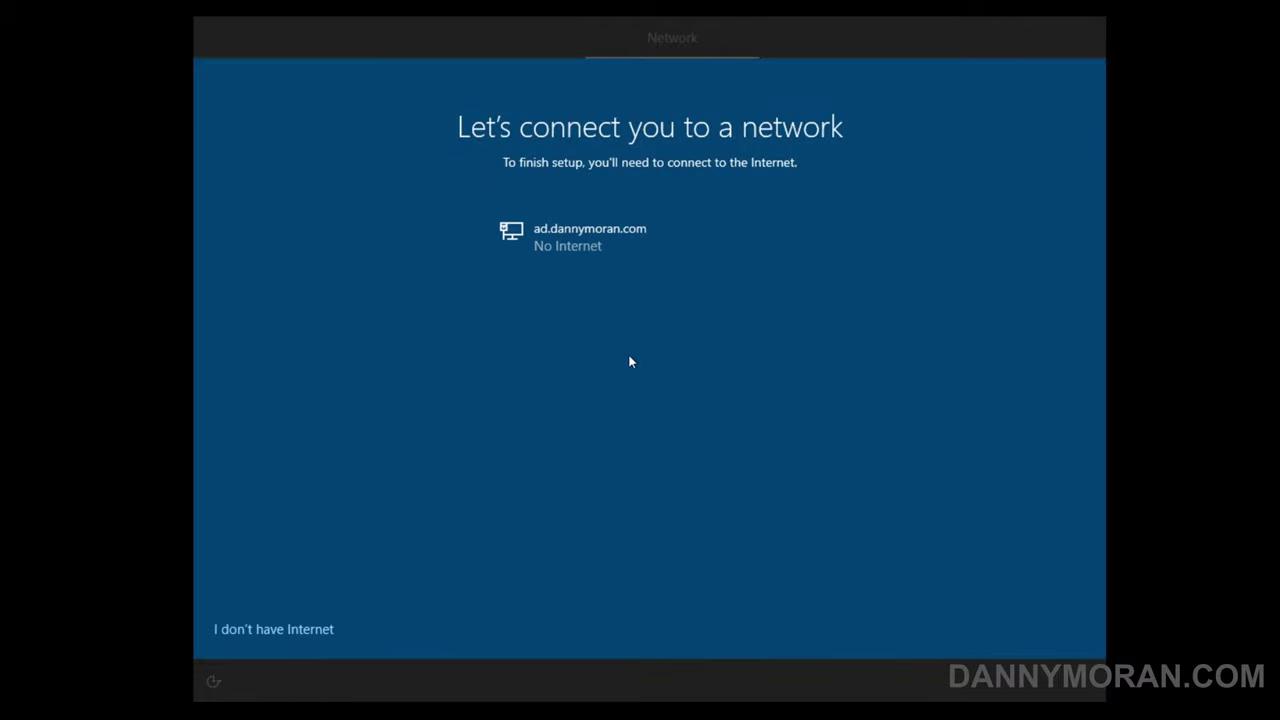
left_click(294, 626)
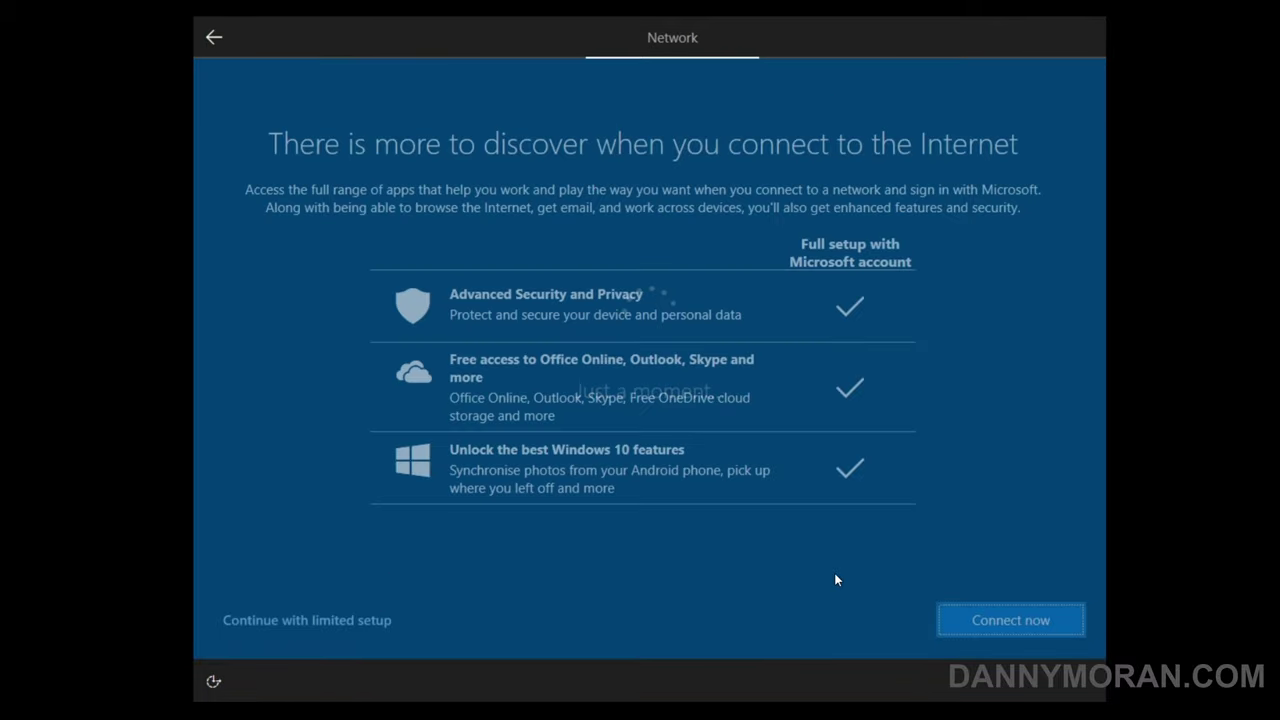
left_click(348, 621)
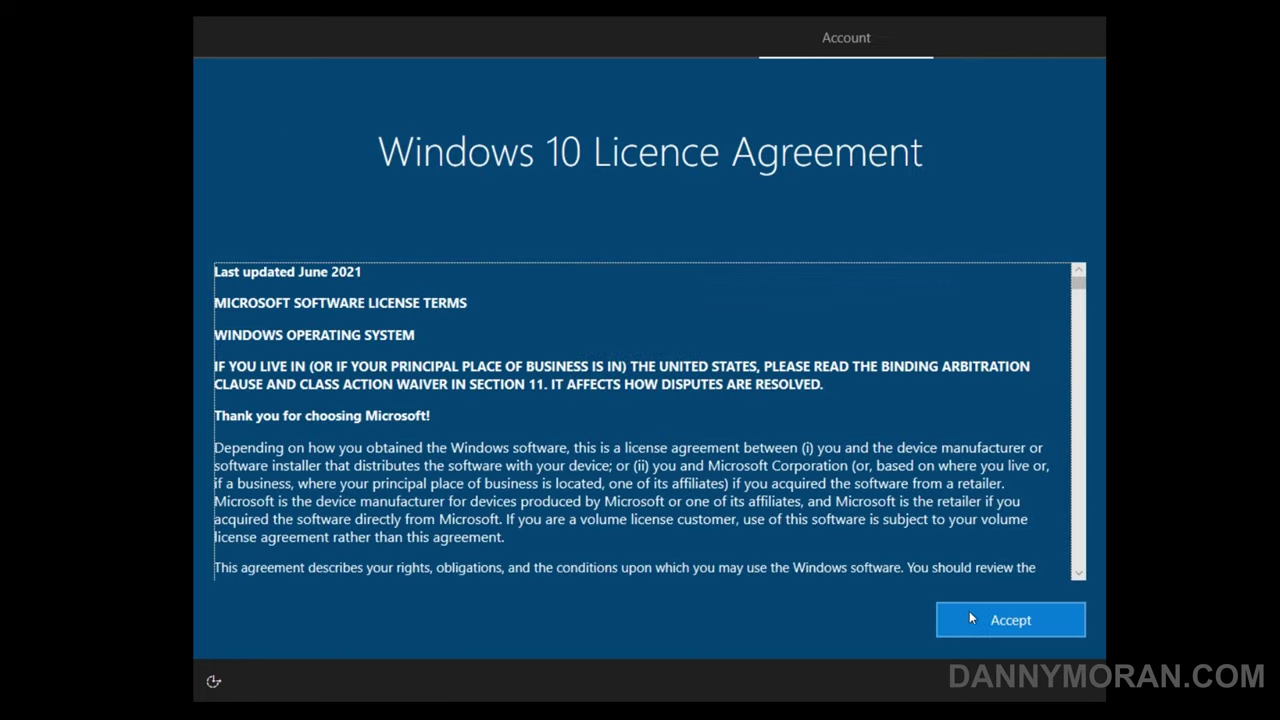
- Accept the licence agreement and create the local user 'Admin' with a confirmed password
left_click(969, 617)
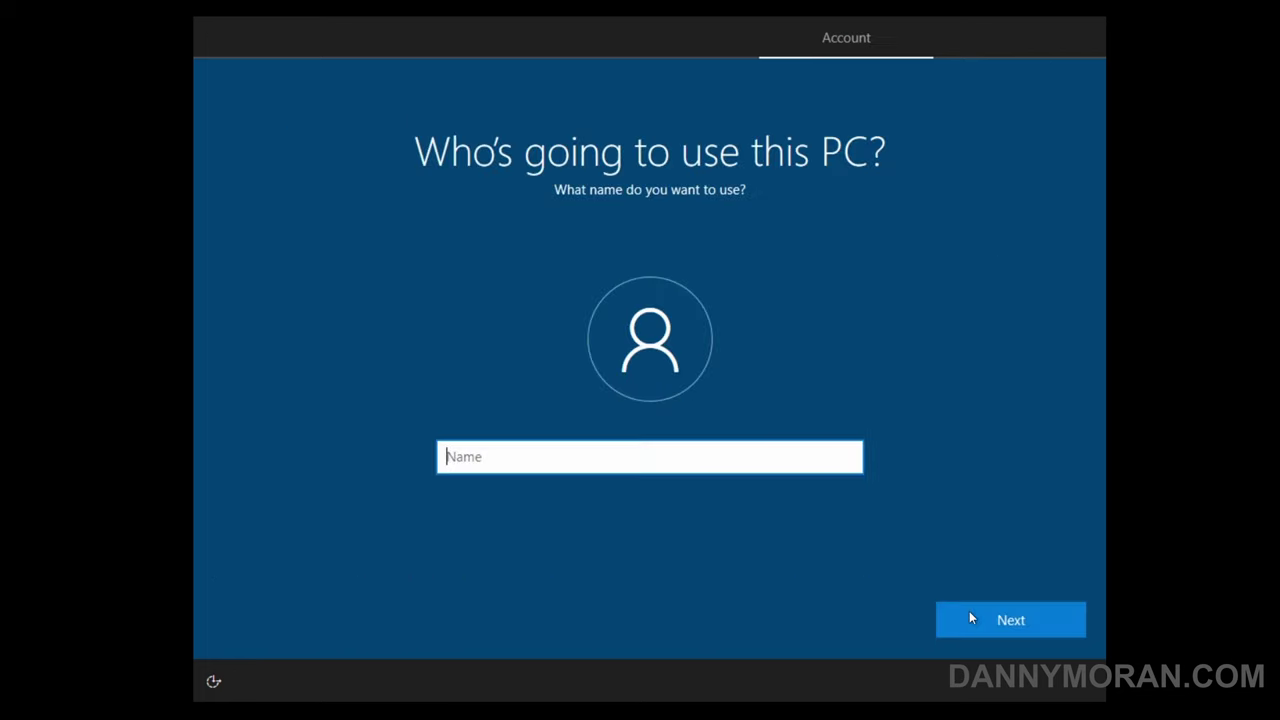
type("Admin")
key("Return")
key("Return")
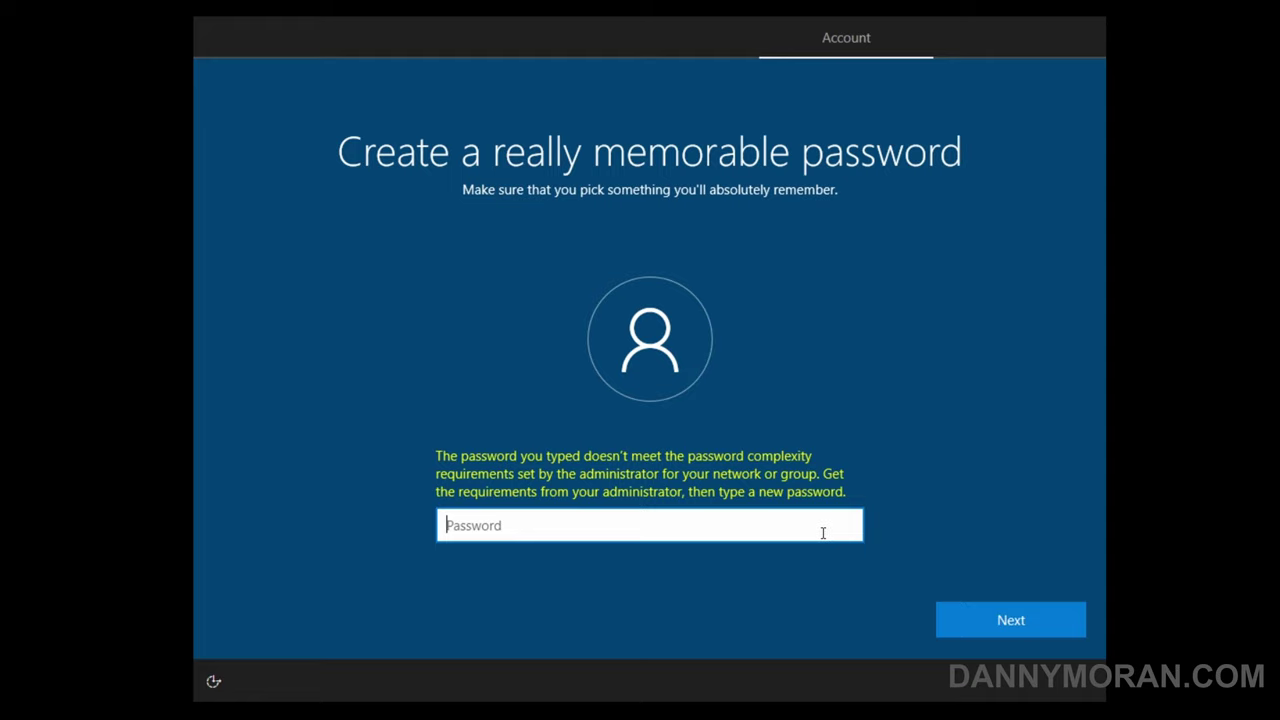
type("••••••••••")
key("Return")
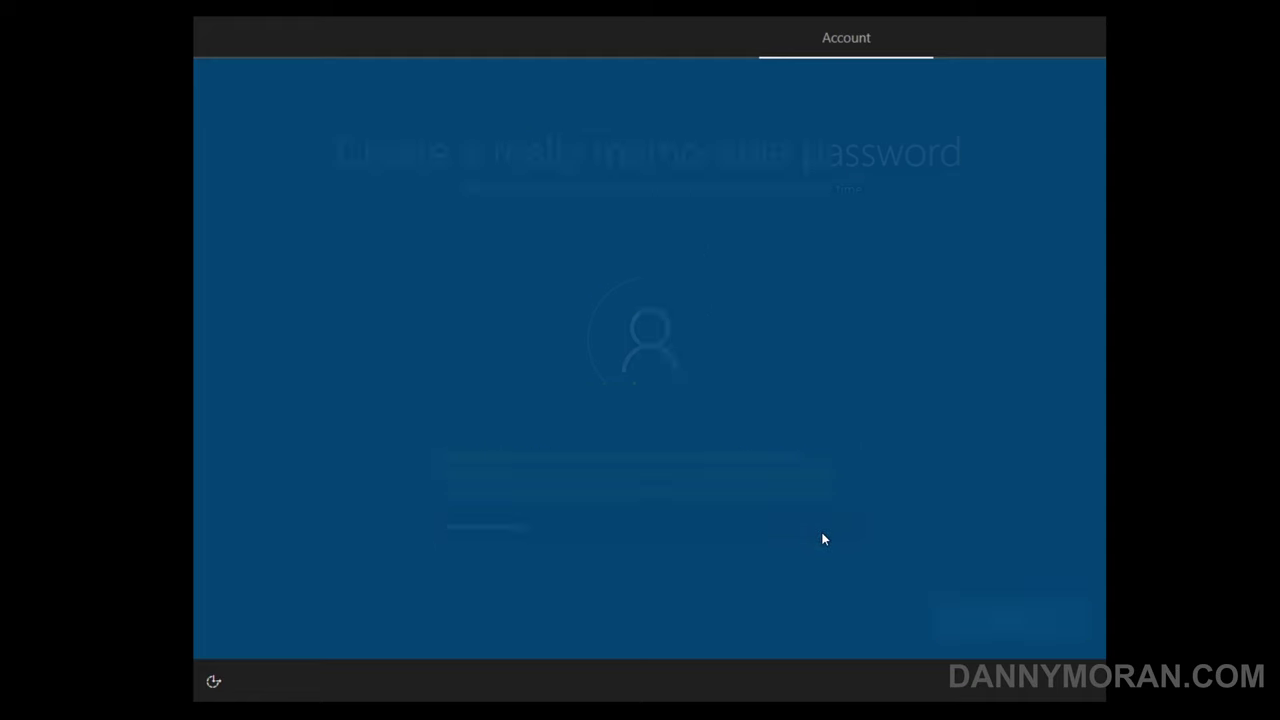
type("••••••••••")
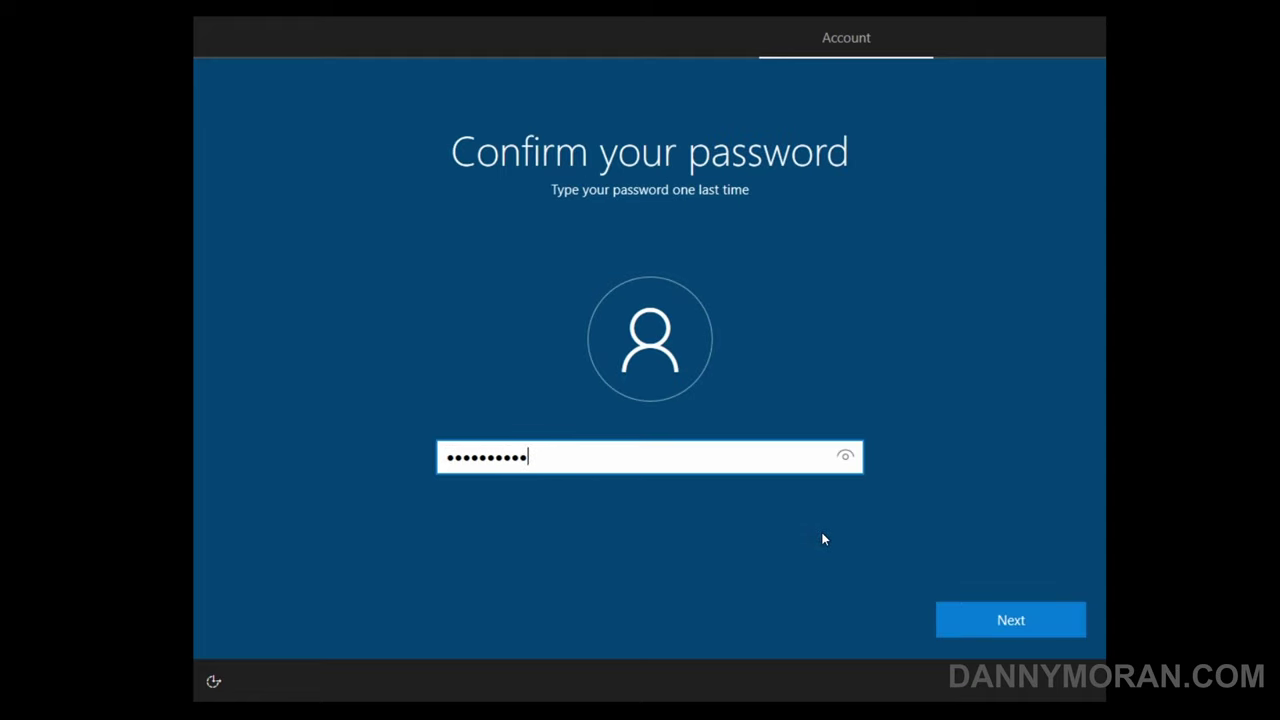
key("Return")
key("Down")
key("Tab")
type("1")
key("Return")
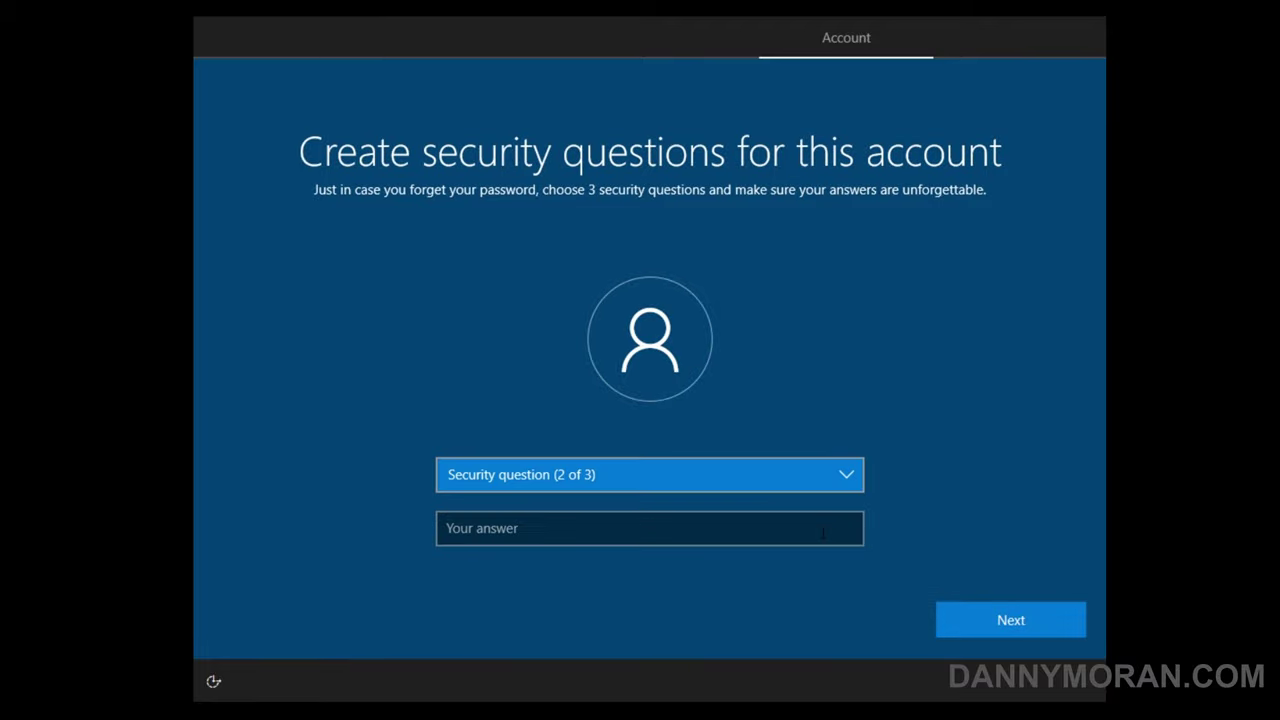
key("Down")
key("Tab")
type("1")
key("Return")
key("Down")
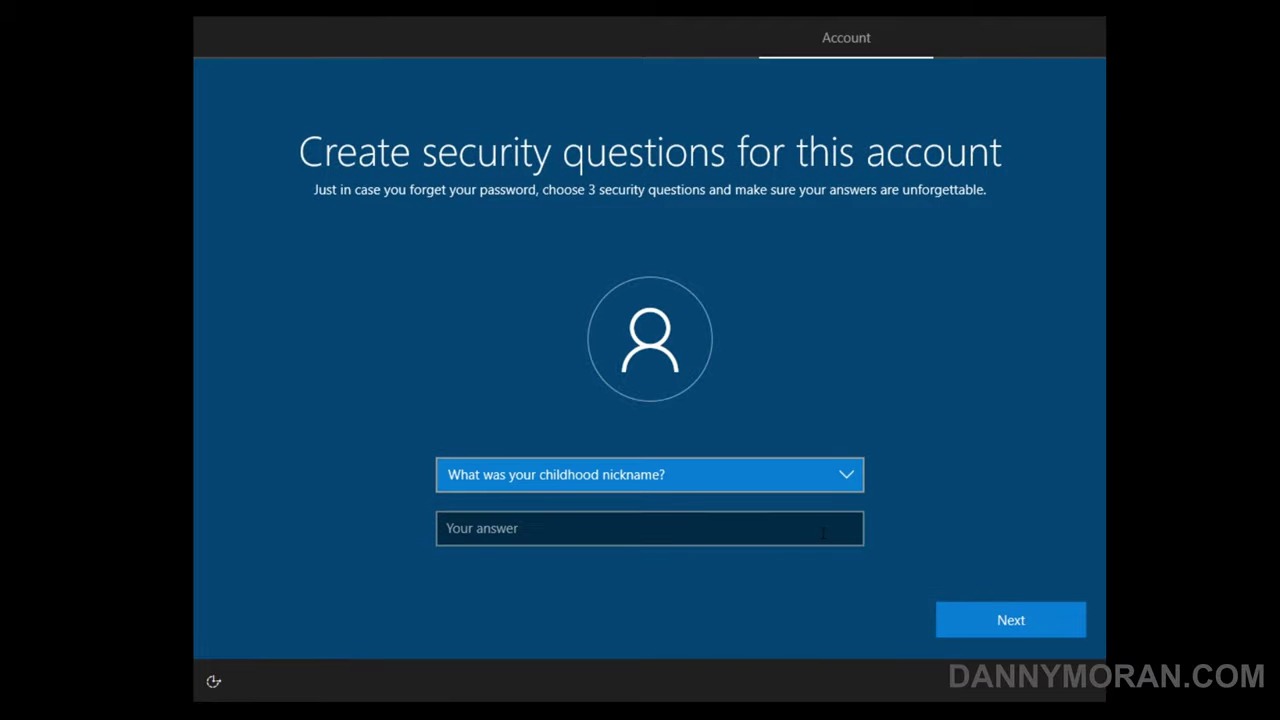
key("Tab")
type("1")
key("Return")
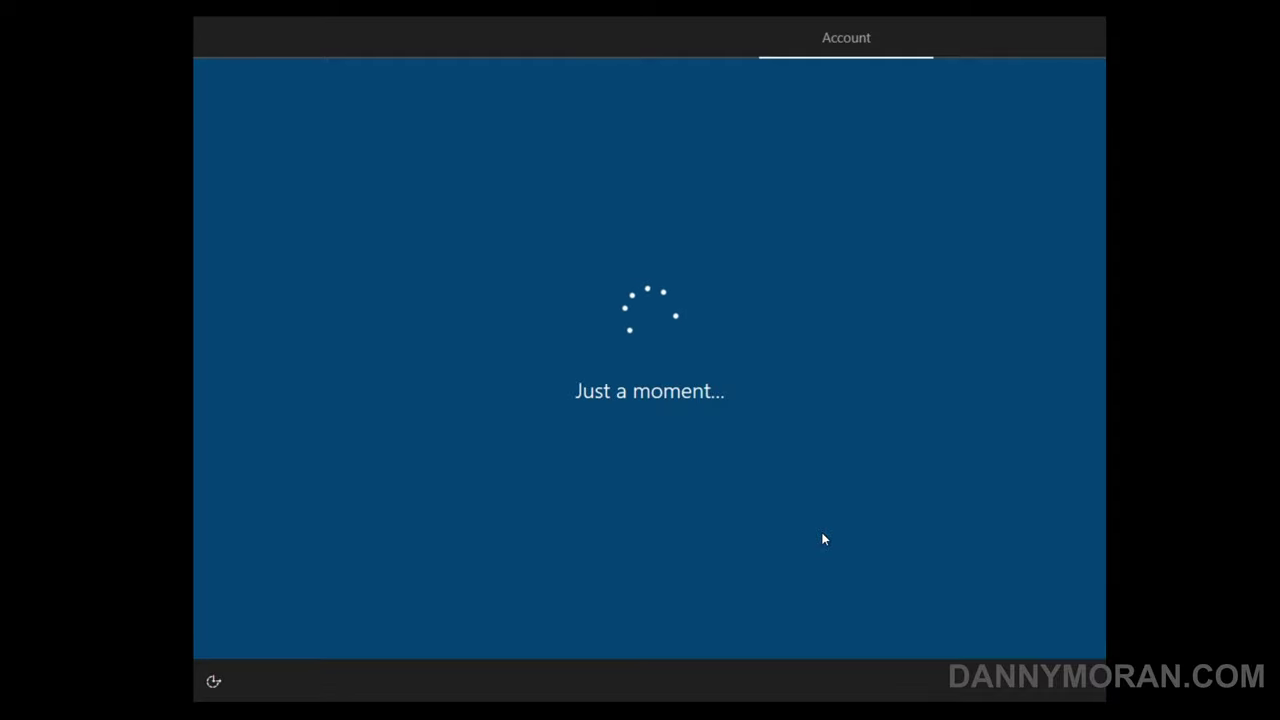
- Turn off location and Find my device, and send only Required diagnostic data
left_click(790, 455)
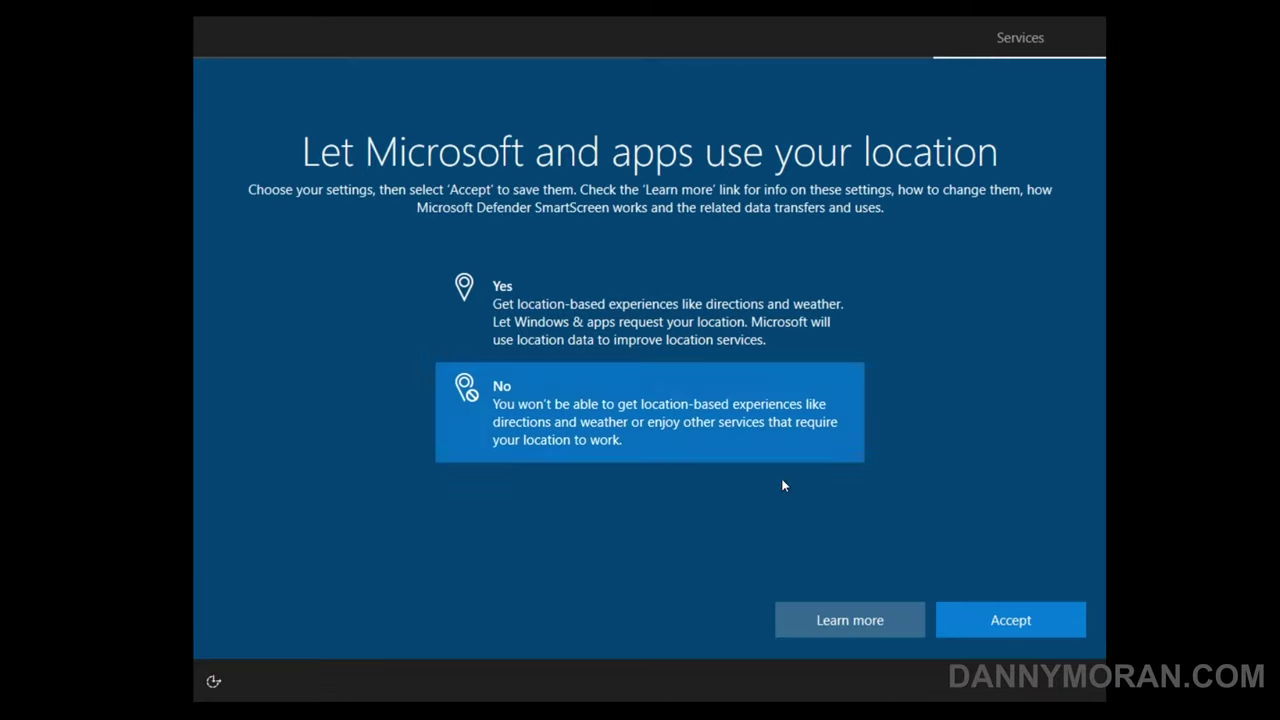
left_click(976, 614)
left_click(680, 430)
left_click(1005, 620)
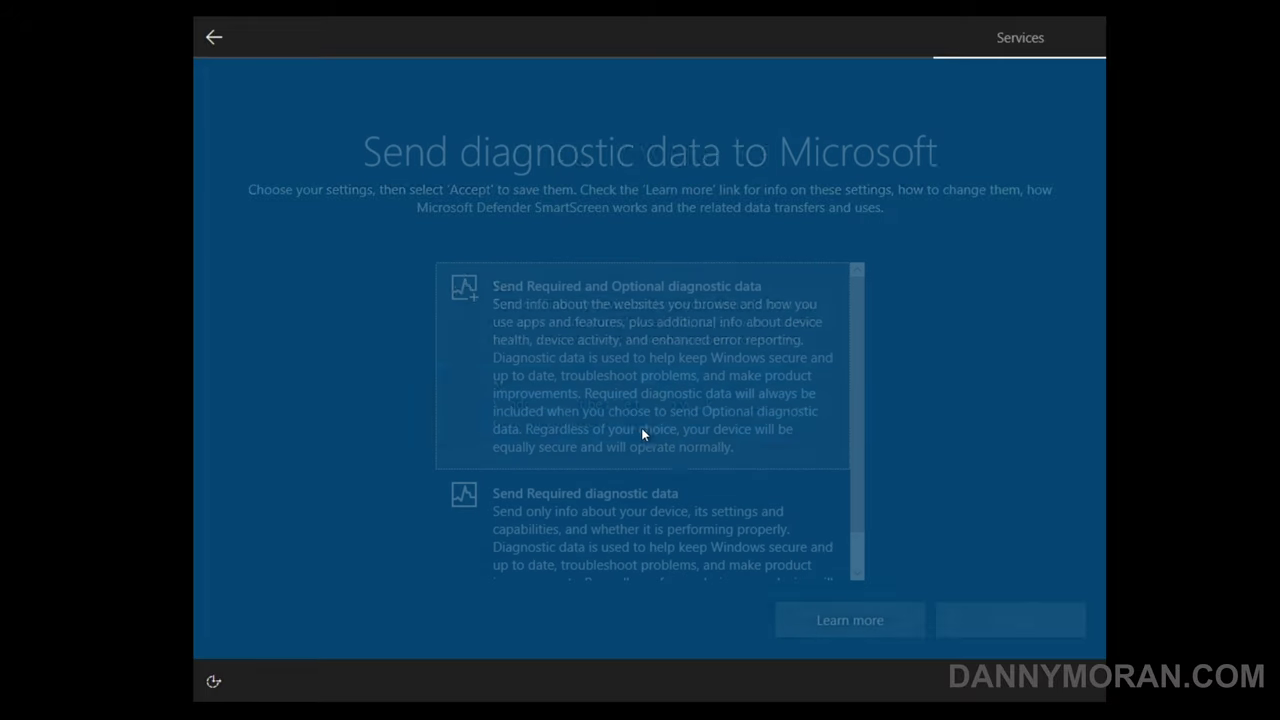
left_click(623, 523)
left_click(1008, 620)
- Decline inking and typing, tailored experiences and advertising ID, and skip Cortana setup
left_click(650, 445)
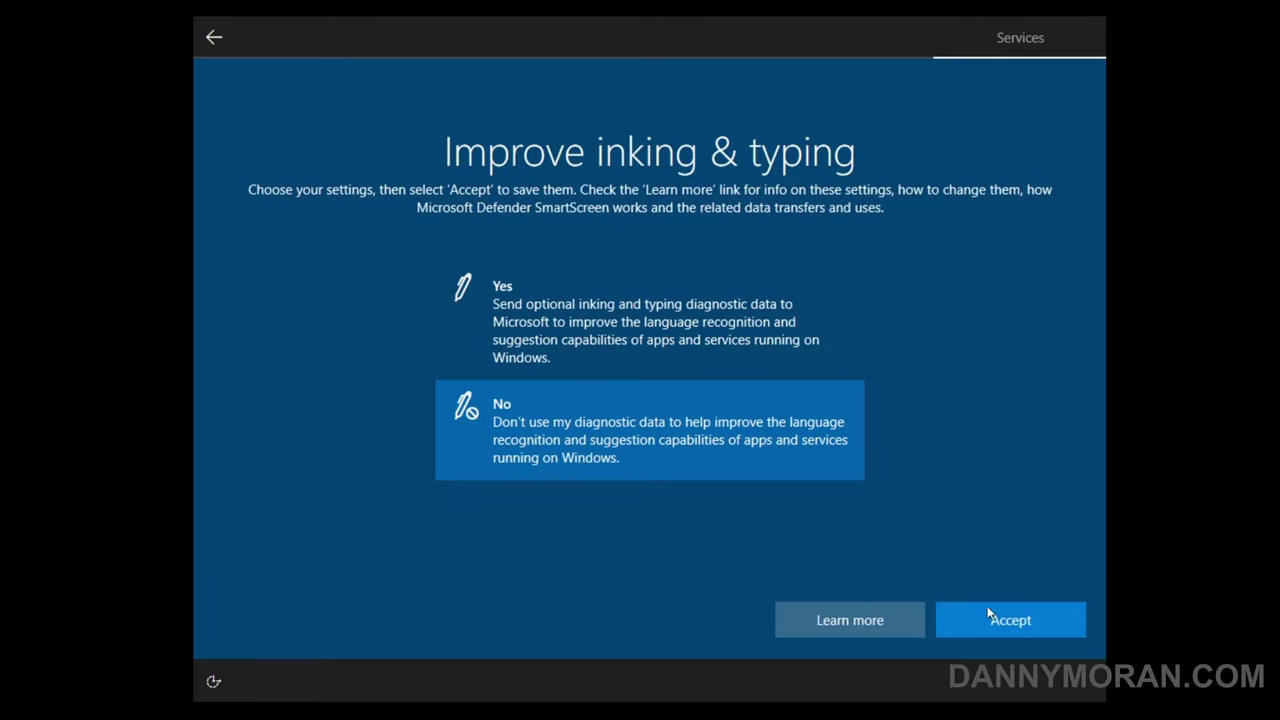
left_click(986, 617)
left_click(680, 430)
left_click(986, 617)
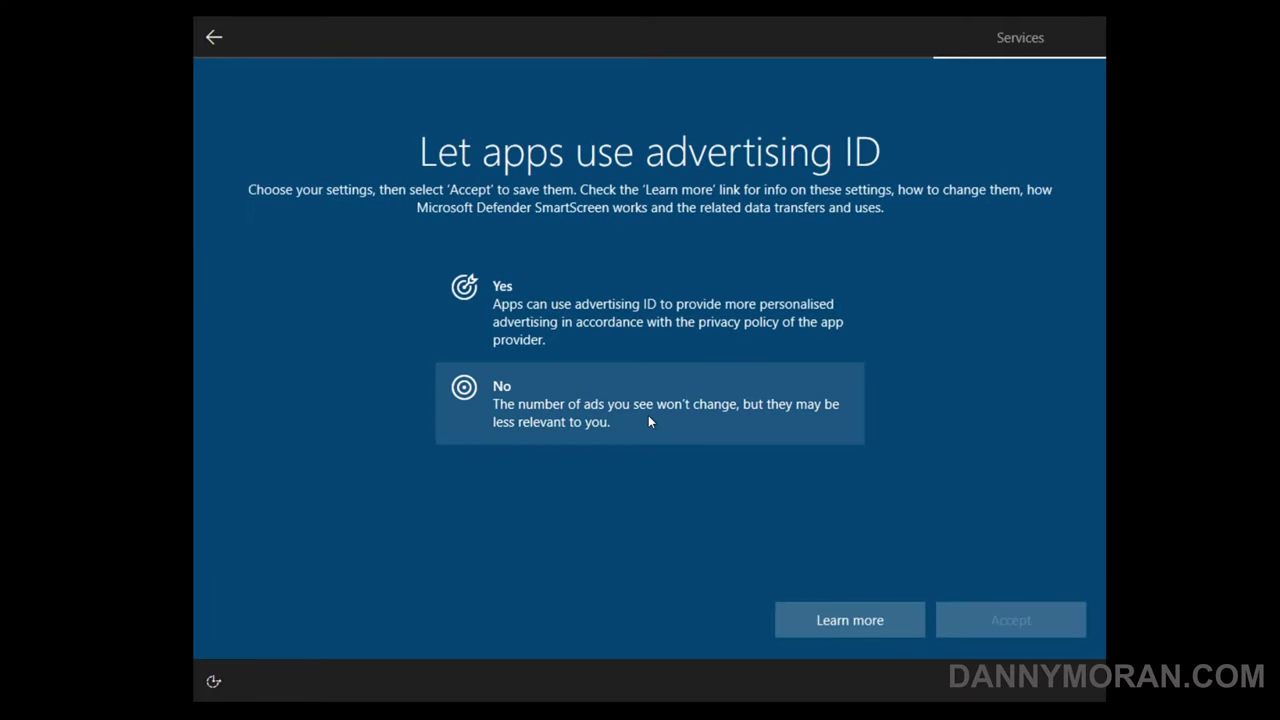
left_click(650, 425)
left_click(1008, 617)
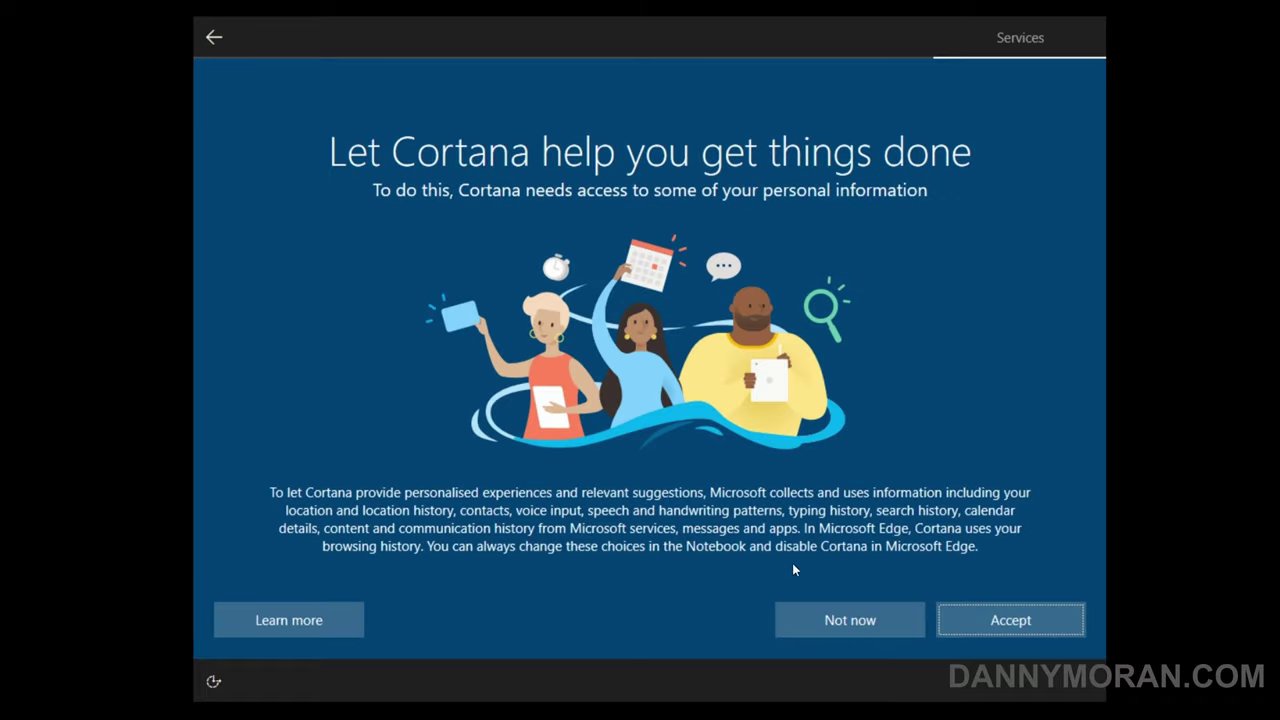
left_click(852, 630)
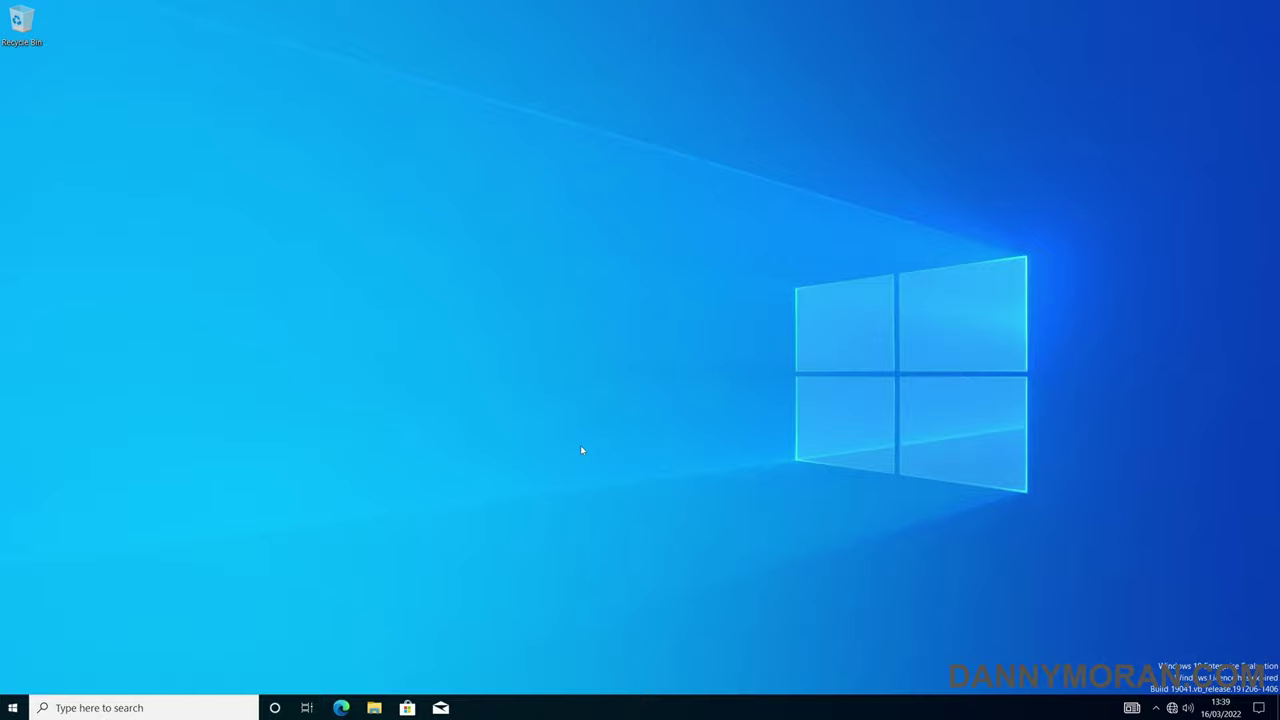
- Launch File Explorer, then bring up the PC's About page from the Start context menu
left_click(387, 710)
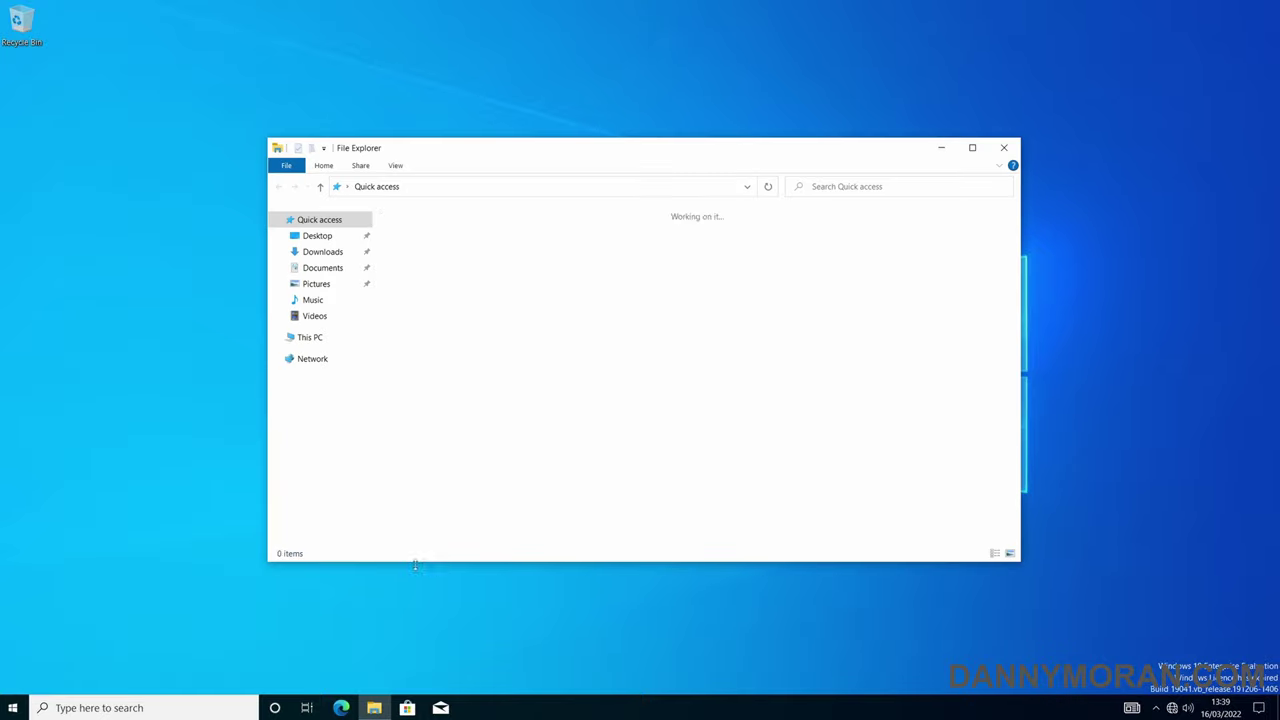
right_click(13, 707)
left_click(54, 405)
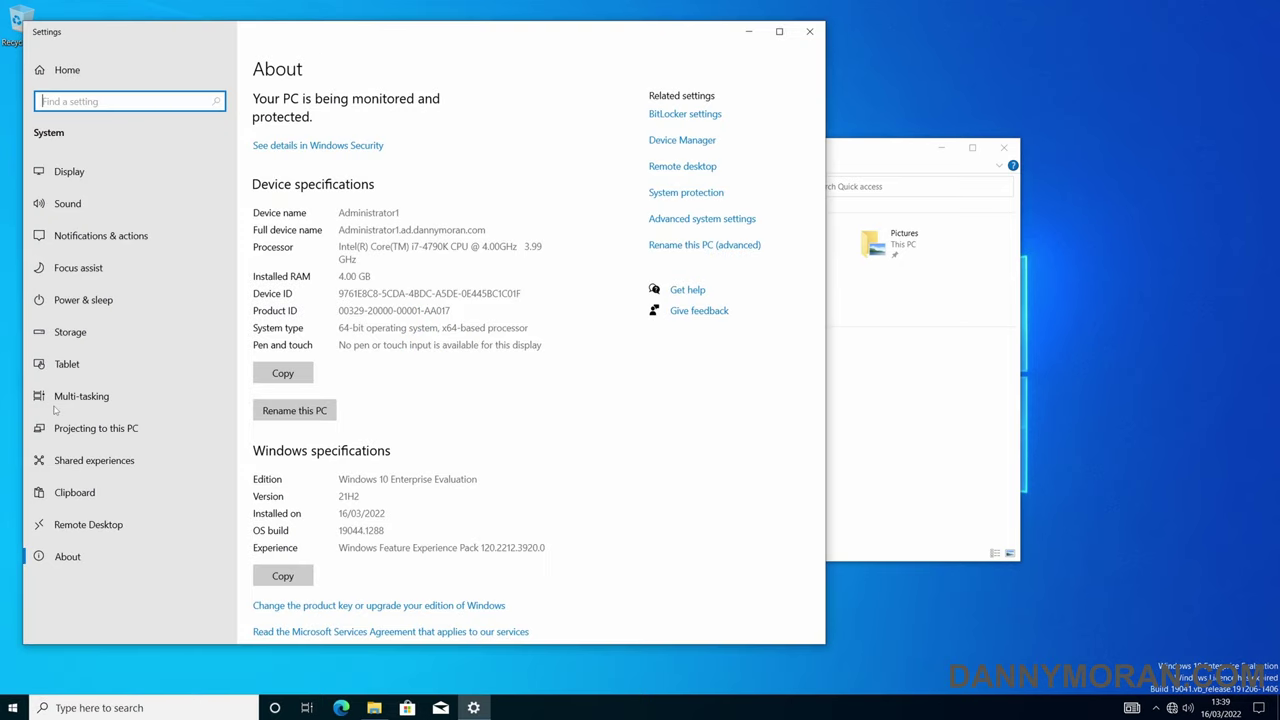
- Highlight the device name, full device name, Windows edition and version 21H2 on the About page
double_click(352, 213)
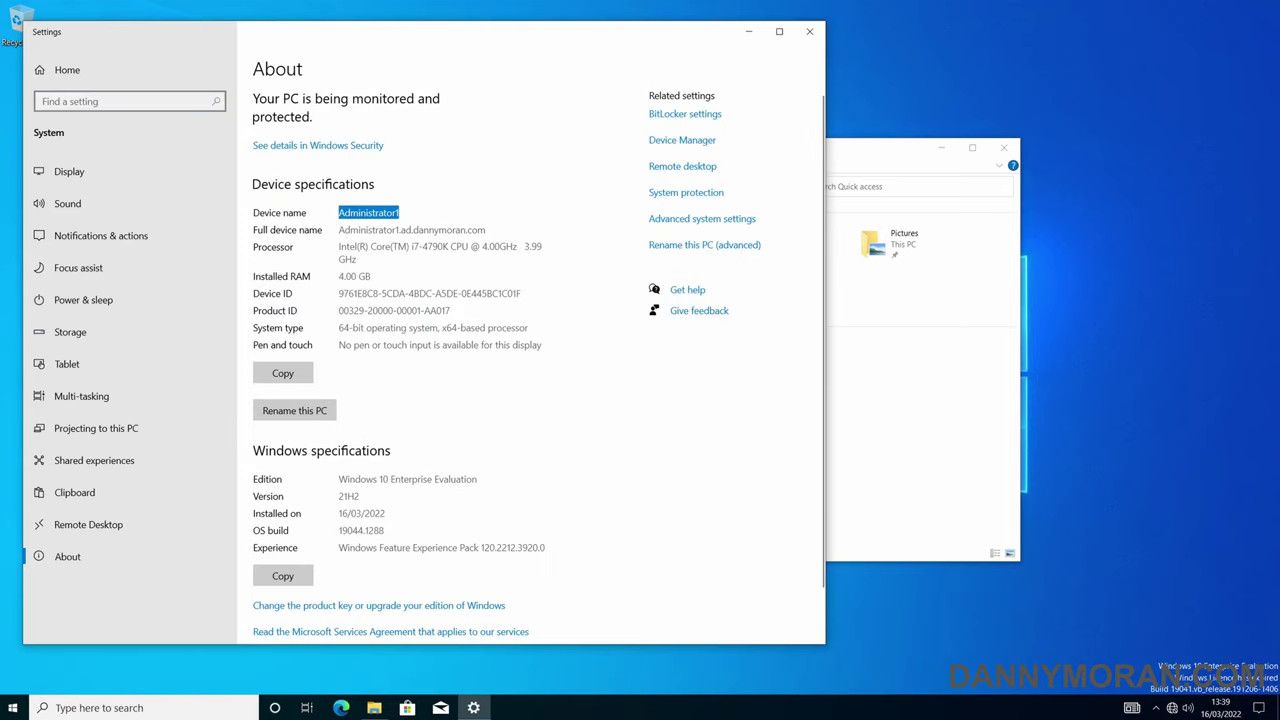
double_click(368, 230)
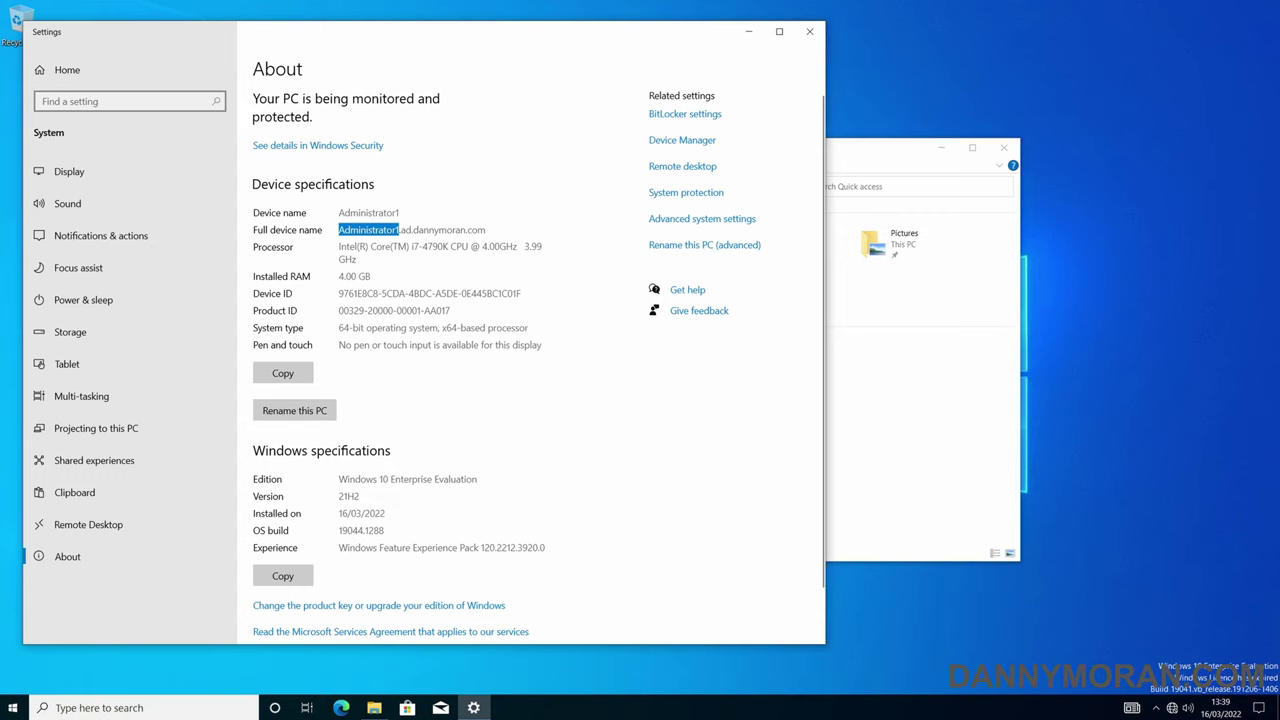
triple_click(368, 230)
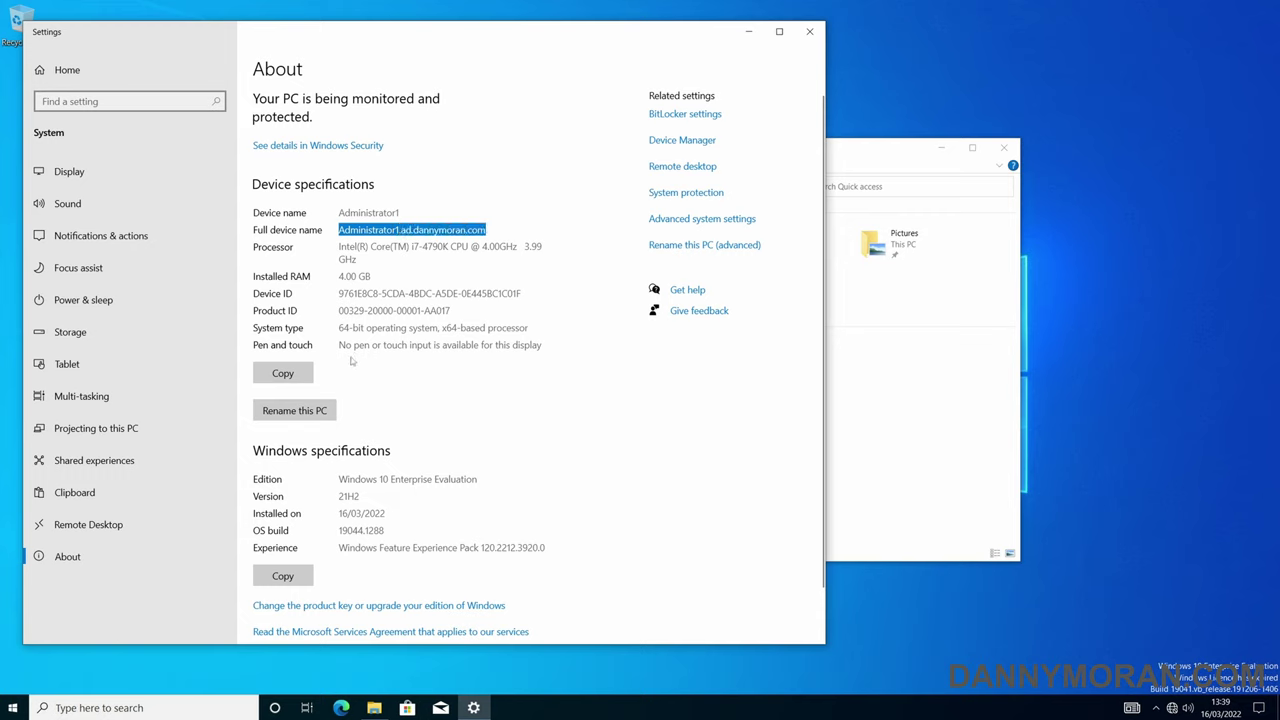
left_click(380, 432)
double_click(357, 479)
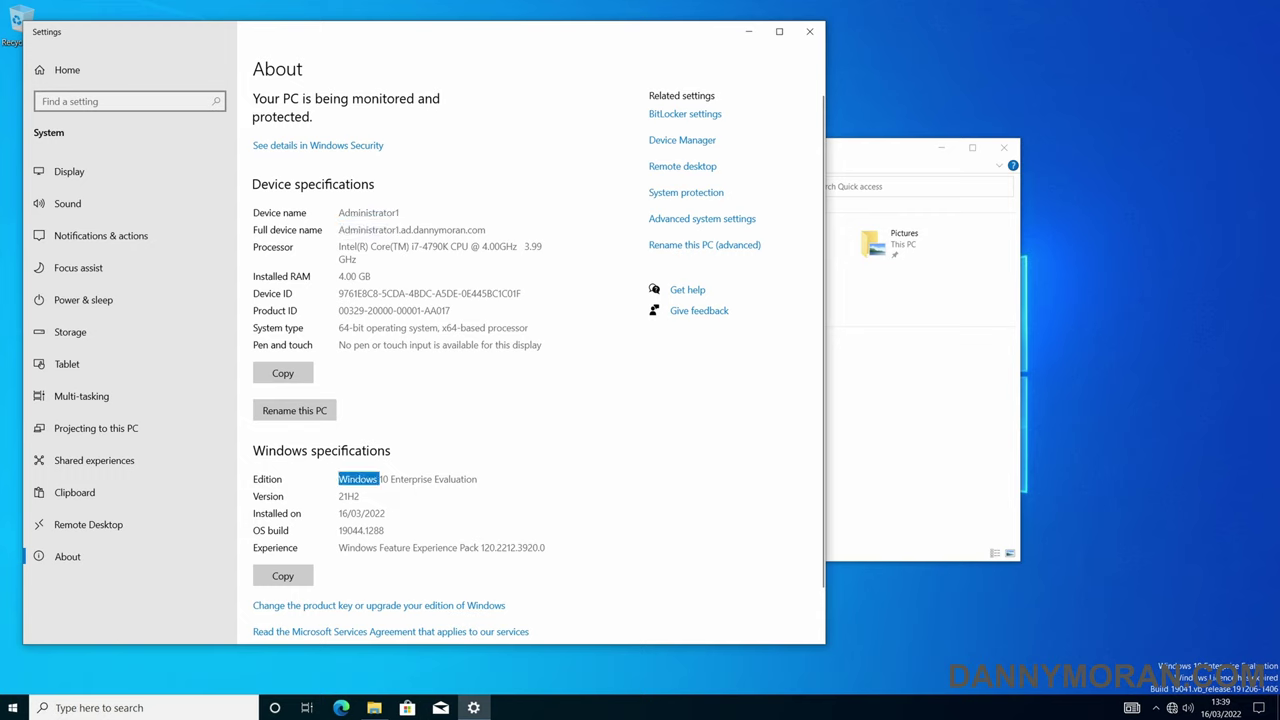
double_click(348, 496)
scroll(539, 361, "down", 1)
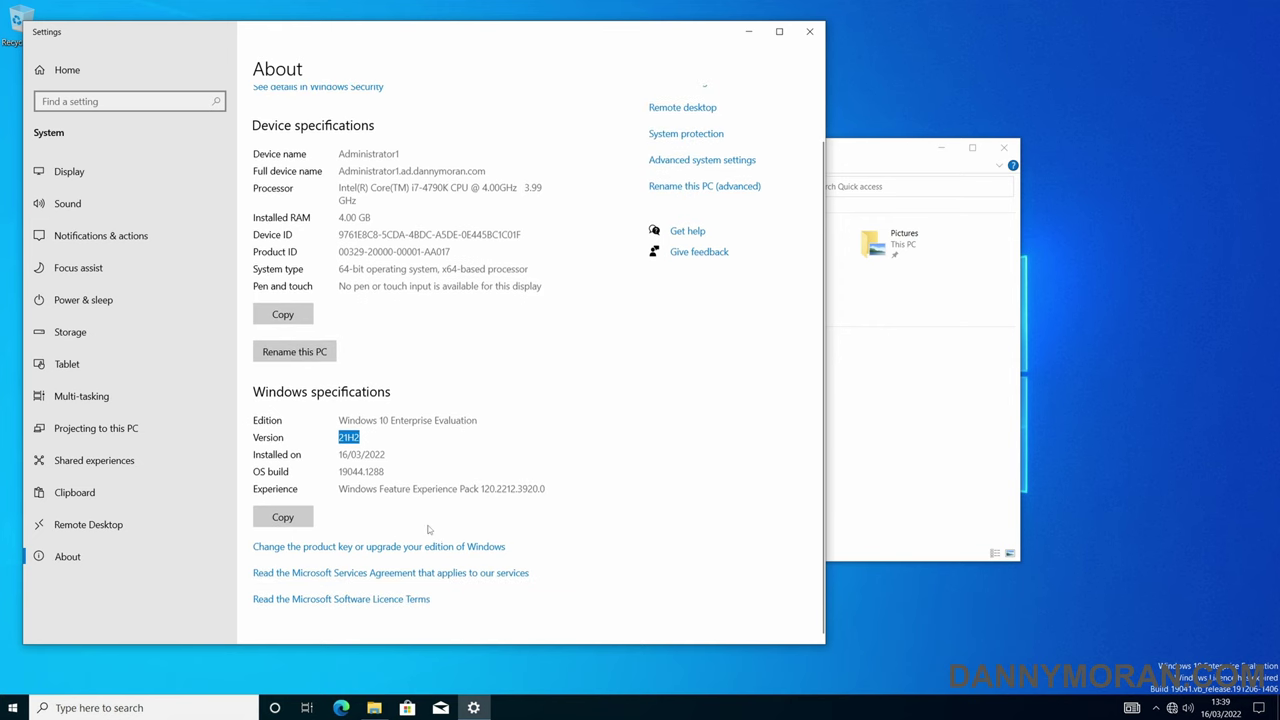
scroll(539, 361, "up", 1)
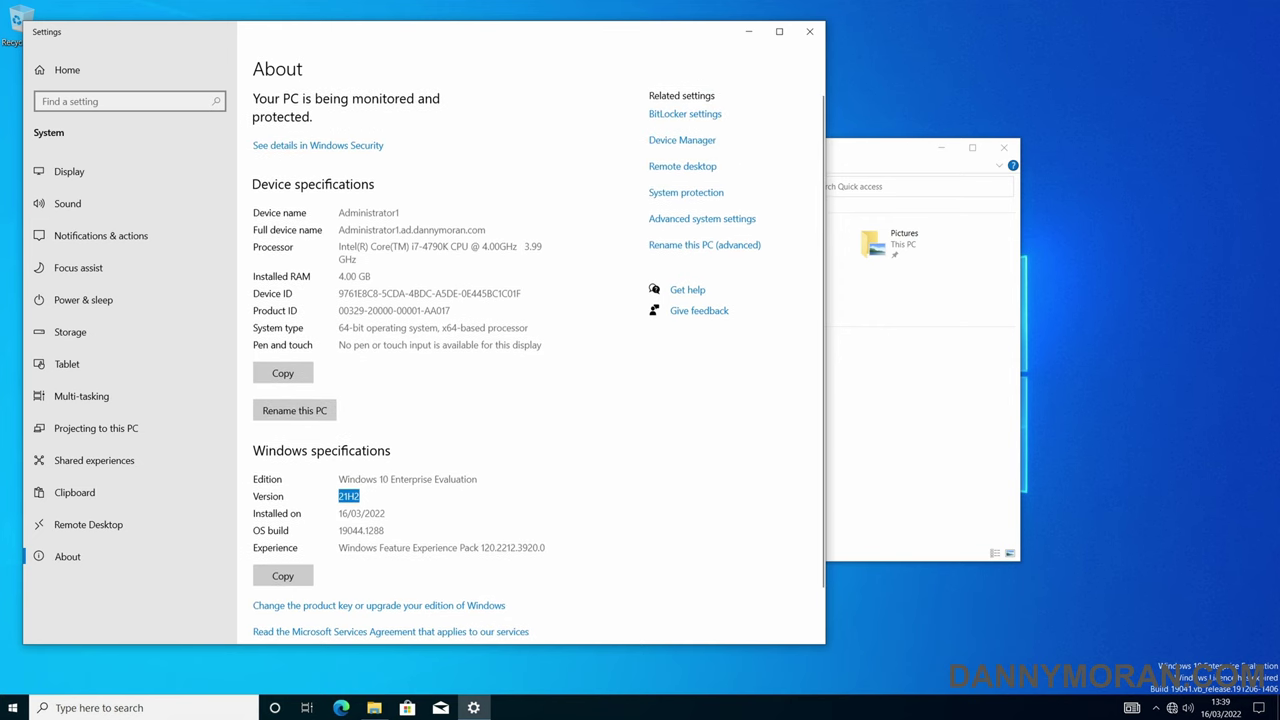
- Recheck the full device name and the device name Administrator1 by highlighting them
left_click_drag(374, 229, 488, 229)
left_click(430, 229)
double_click(368, 212)
left_click(368, 212)
left_click_drag(339, 212, 396, 212)
left_click(380, 212)
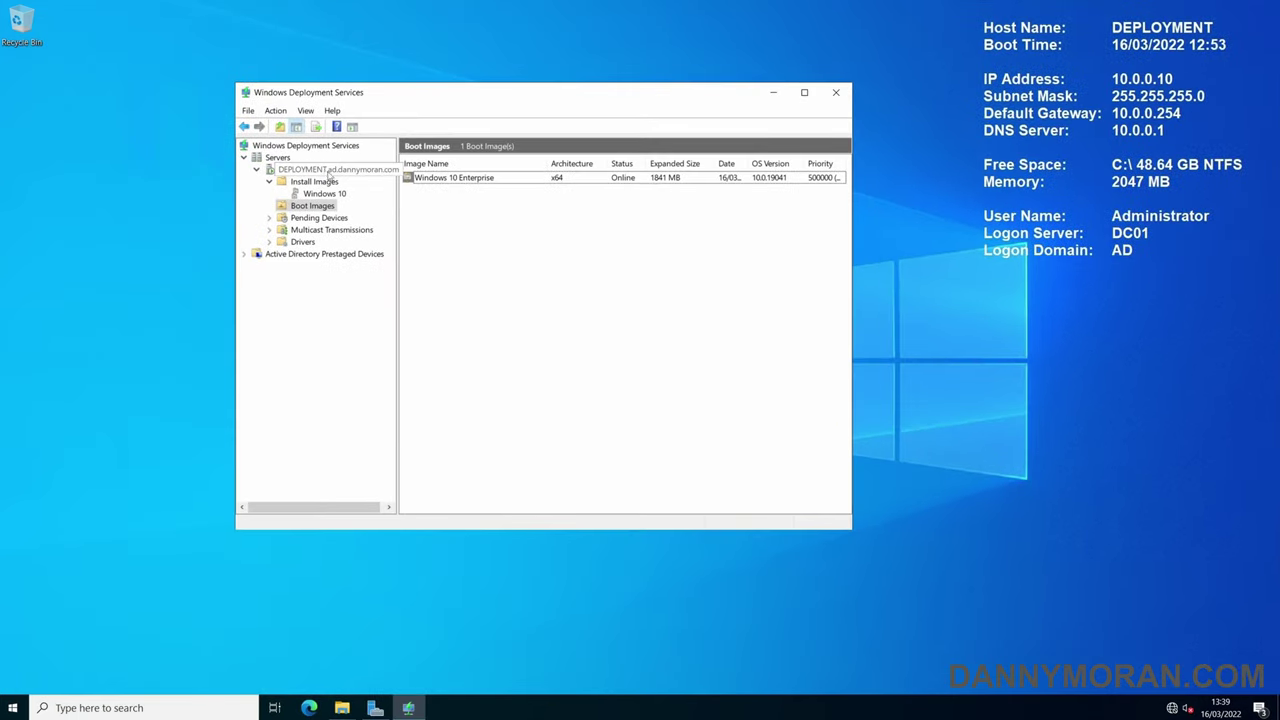
- Review the DEPLOYMENT server's Boot, AD DS, PXE Response and Client tabs, toggling the domain-join checkbox
right_click(329, 175)
left_click(345, 178)
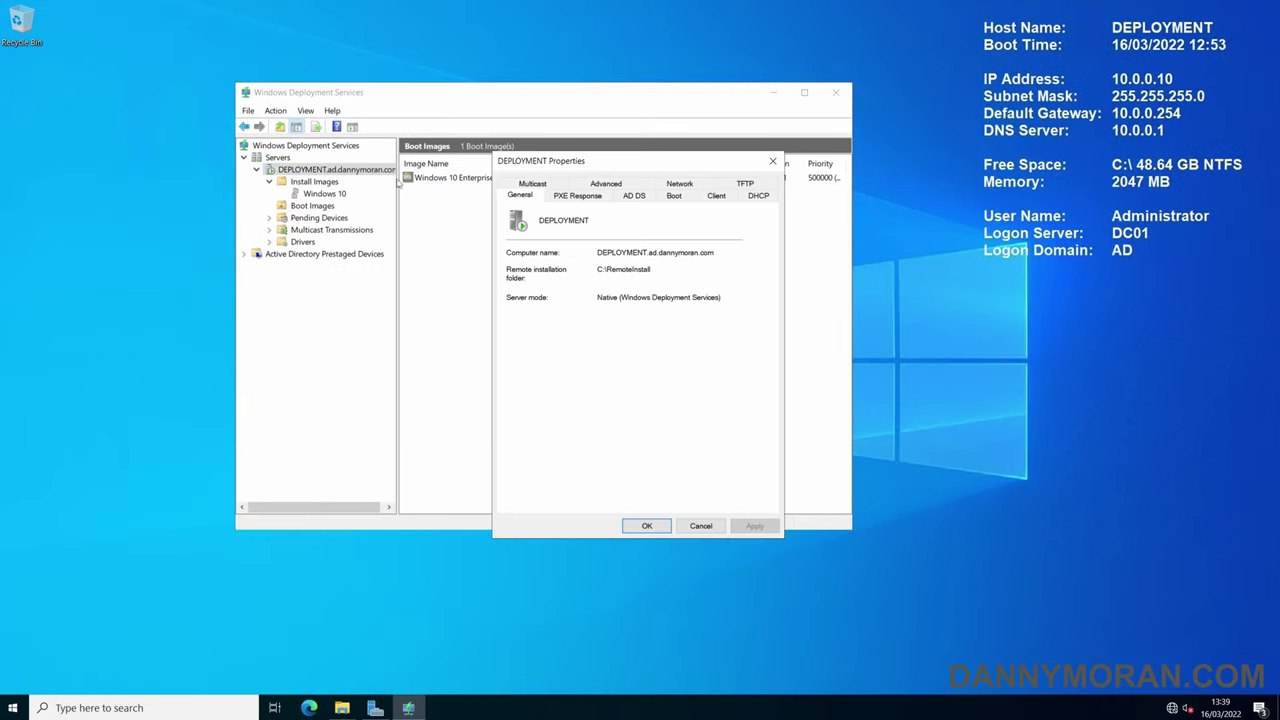
left_click(668, 199)
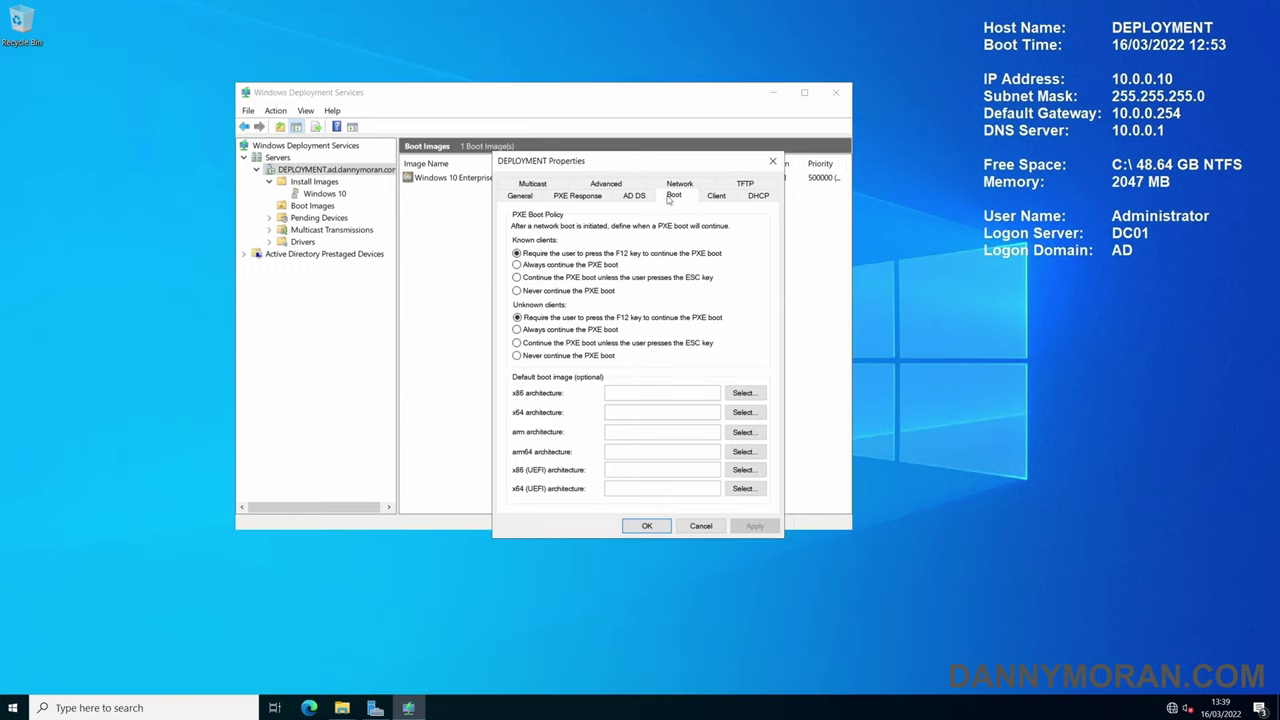
left_click(636, 196)
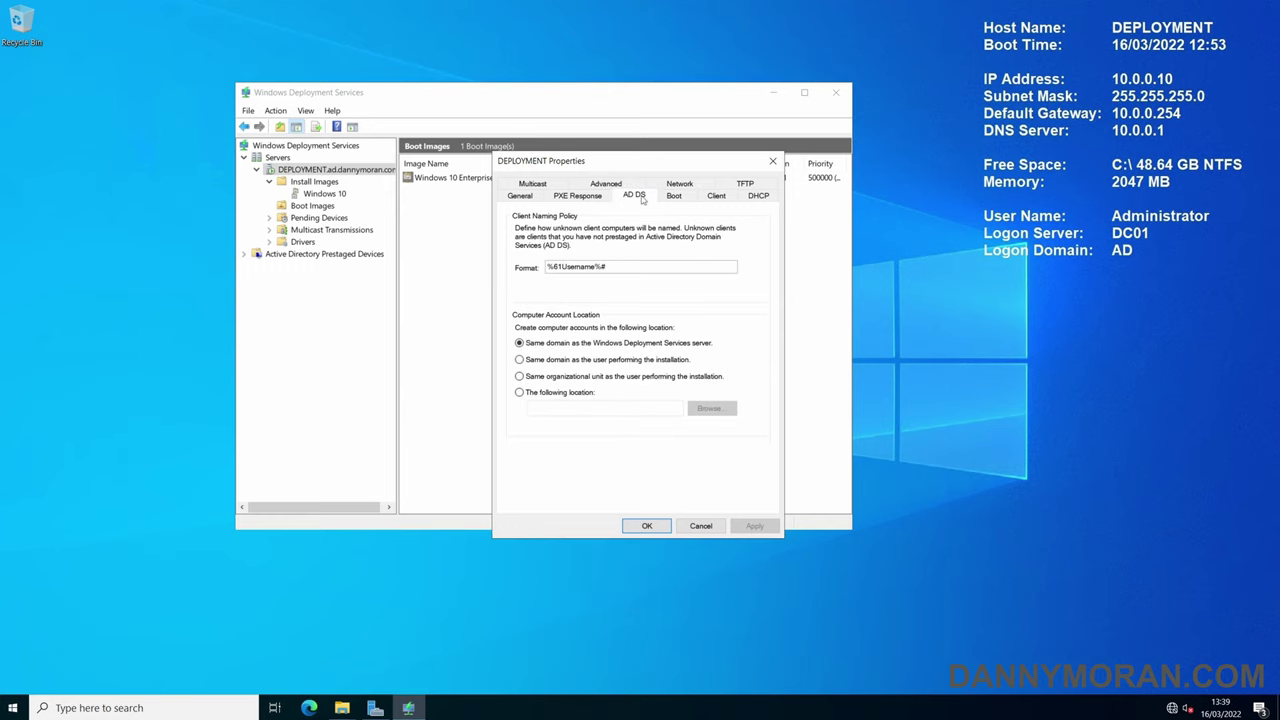
left_click(578, 196)
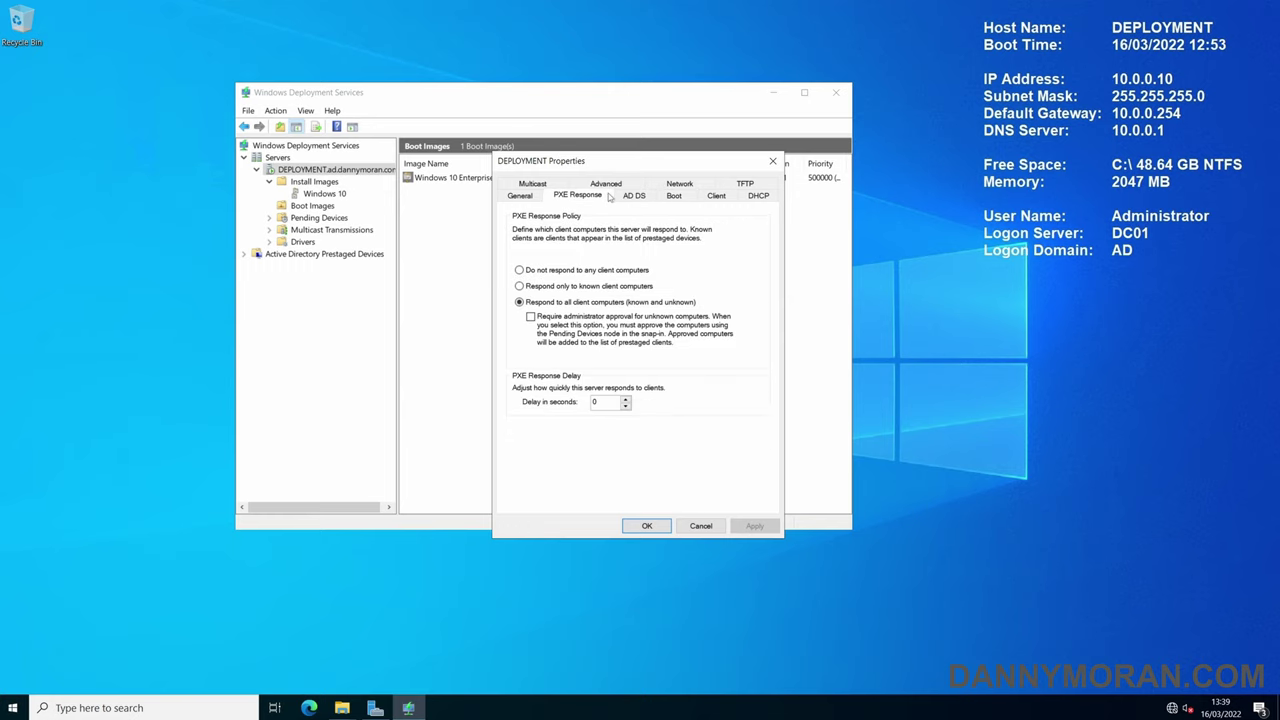
left_click(714, 197)
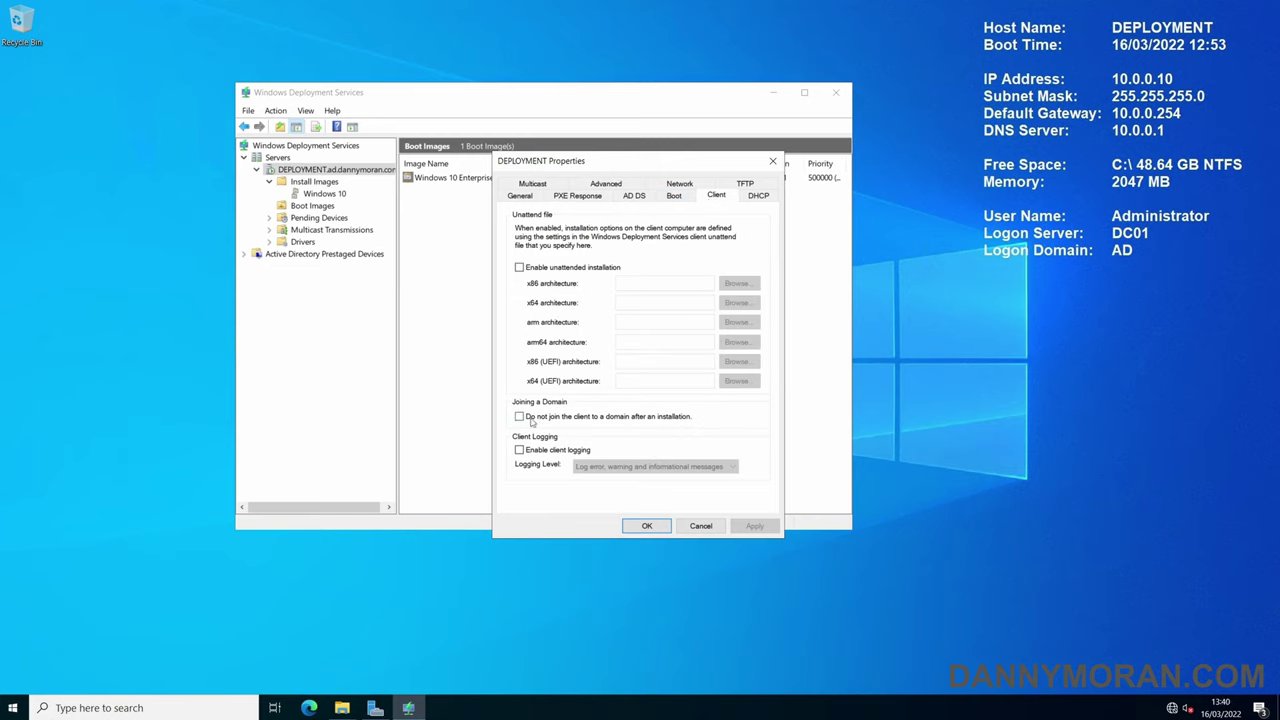
left_click(538, 420)
- Recheck the %61Username%# naming format on the AD DS tab, then cancel DEPLOYMENT Properties
left_click(636, 196)
left_click(641, 265)
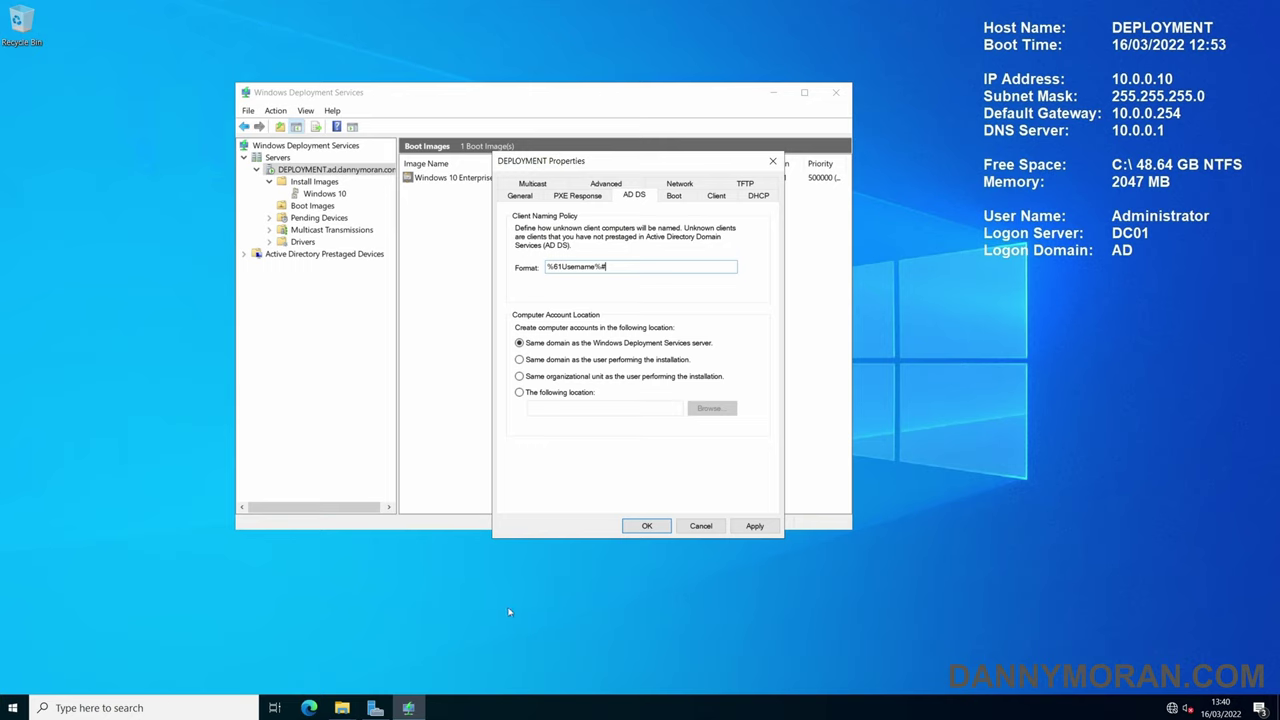
left_click(686, 526)
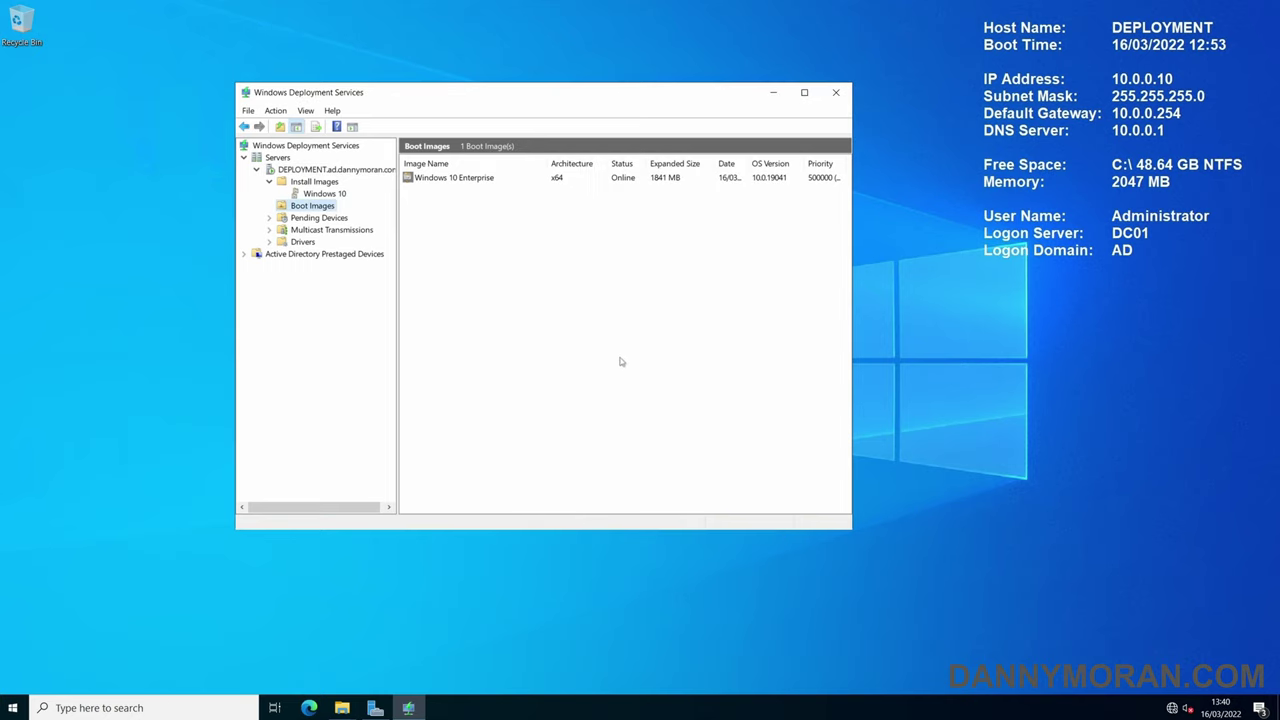